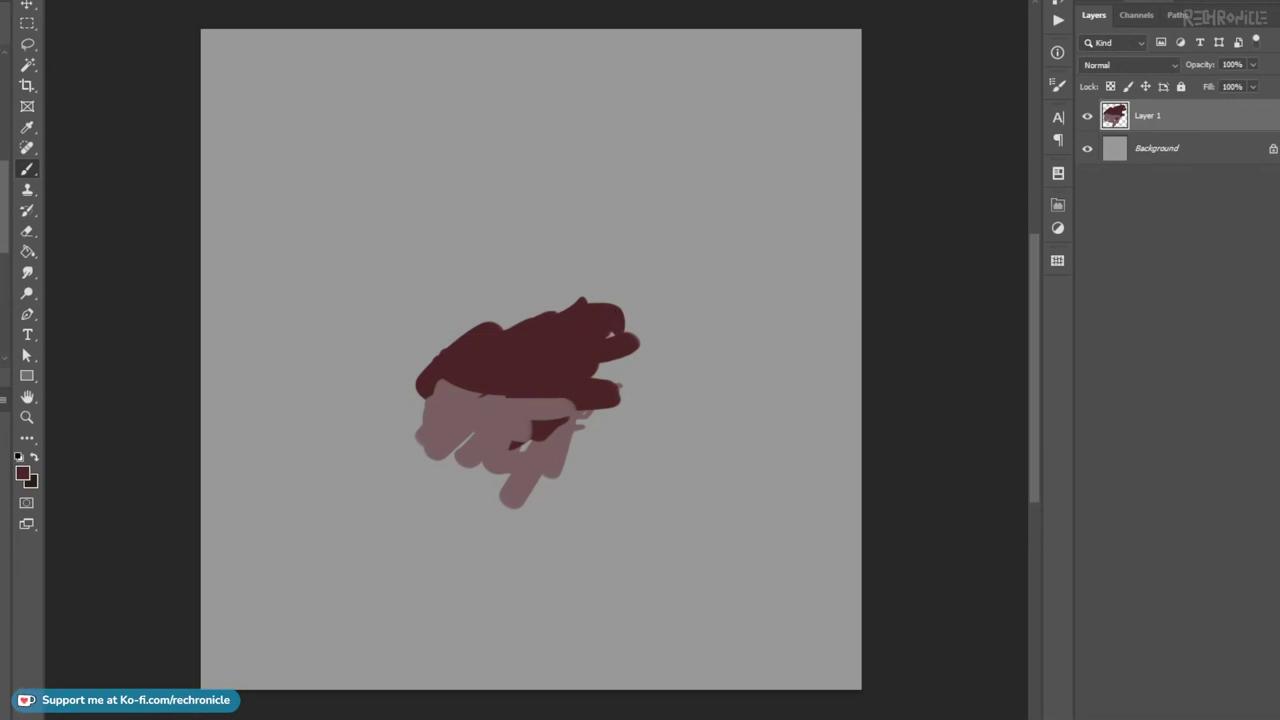
# Move the maroon painted shape upward, then squash its height and shift it sideways with Free Transform.
pyautogui.press('v')
pyautogui.moveTo(534, 357); pyautogui.dragTo(574, 283)
pyautogui.hotkey('ctrl', 't')
pyautogui.moveTo(535, 225); pyautogui.dragTo(536, 309)
pyautogui.moveTo(541, 405)
pyautogui.mouseDown()
pyautogui.moveTo(548, 339)
pyautogui.moveTo(476, 408)
pyautogui.mouseUp()
pyautogui.press('Return')
# Paint two spread thighs descending from the maroon hip shape with semi-transparent brush strokes.
pyautogui.press('b')
pyautogui.moveTo(514, 329)
pyautogui.mouseDown()
pyautogui.moveTo(488, 380)
pyautogui.moveTo(500, 335)
pyautogui.moveTo(466, 436)
pyautogui.mouseUp()
pyautogui.moveTo(591, 332); pyautogui.dragTo(609, 370)
pyautogui.moveTo(577, 330); pyautogui.dragTo(650, 458)
pyautogui.moveTo(590, 314); pyautogui.dragTo(650, 456)
pyautogui.moveTo(578, 320)
pyautogui.mouseDown()
pyautogui.moveTo(605, 383)
pyautogui.moveTo(637, 414)
pyautogui.mouseUp()
pyautogui.moveTo(590, 334); pyautogui.dragTo(660, 463)
pyautogui.moveTo(582, 304); pyautogui.dragTo(636, 414)
pyautogui.moveTo(636, 414); pyautogui.dragTo(658, 430)
# Brush in the two lower legs, slanting the right one outward below the knee.
pyautogui.moveTo(453, 452)
pyautogui.mouseDown()
pyautogui.moveTo(454, 477)
pyautogui.moveTo(428, 455)
pyautogui.moveTo(420, 550)
pyautogui.moveTo(428, 510)
pyautogui.mouseUp()
pyautogui.moveTo(444, 464)
pyautogui.mouseDown()
pyautogui.moveTo(421, 547)
pyautogui.moveTo(396, 556)
pyautogui.mouseUp()
pyautogui.moveTo(654, 460)
pyautogui.mouseDown()
pyautogui.moveTo(696, 532)
pyautogui.moveTo(740, 562)
pyautogui.mouseUp()
# Squash the painted hips and legs vertically with Free Transform.
pyautogui.hotkey('ctrl', 't')
pyautogui.moveTo(566, 240); pyautogui.dragTo(566, 338)
pyautogui.press('Return')
# Try maroon strokes over the left thigh and shin, undoing the last three changes.
pyautogui.press('b')
pyautogui.moveTo(494, 396); pyautogui.dragTo(437, 441)
pyautogui.moveTo(522, 388); pyautogui.dragTo(450, 440)
pyautogui.moveTo(444, 416); pyautogui.dragTo(464, 528)
pyautogui.moveTo(484, 420)
pyautogui.mouseDown()
pyautogui.moveTo(460, 464)
pyautogui.moveTo(454, 442)
pyautogui.moveTo(434, 458)
pyautogui.moveTo(472, 424)
pyautogui.mouseUp()
pyautogui.hotkey('ctrl', 'z')
pyautogui.hotkey('ctrl', 'z')
pyautogui.hotkey('ctrl', 'z')
# Thicken the right thigh and knee with overlapping maroon strokes and touch up the hips.
pyautogui.moveTo(571, 368)
pyautogui.mouseDown()
pyautogui.moveTo(608, 464)
pyautogui.moveTo(598, 482)
pyautogui.mouseUp()
pyautogui.moveTo(566, 394)
pyautogui.mouseDown()
pyautogui.moveTo(606, 468)
pyautogui.moveTo(600, 484)
pyautogui.mouseUp()
pyautogui.moveTo(581, 405); pyautogui.dragTo(607, 455)
pyautogui.moveTo(579, 376); pyautogui.dragTo(612, 468)
pyautogui.moveTo(596, 410); pyautogui.dragTo(620, 456)
pyautogui.moveTo(542, 378)
pyautogui.mouseDown()
pyautogui.moveTo(516, 387)
pyautogui.moveTo(558, 394)
pyautogui.mouseUp()
# Lasso the upper hip area, reposition it with the transform controls and clear the selection.
pyautogui.press('l')
pyautogui.moveTo(484, 297)
pyautogui.mouseDown()
pyautogui.moveTo(634, 403)
pyautogui.moveTo(592, 300)
pyautogui.moveTo(530, 317)
pyautogui.moveTo(550, 398)
pyautogui.mouseUp()
pyautogui.press('v')
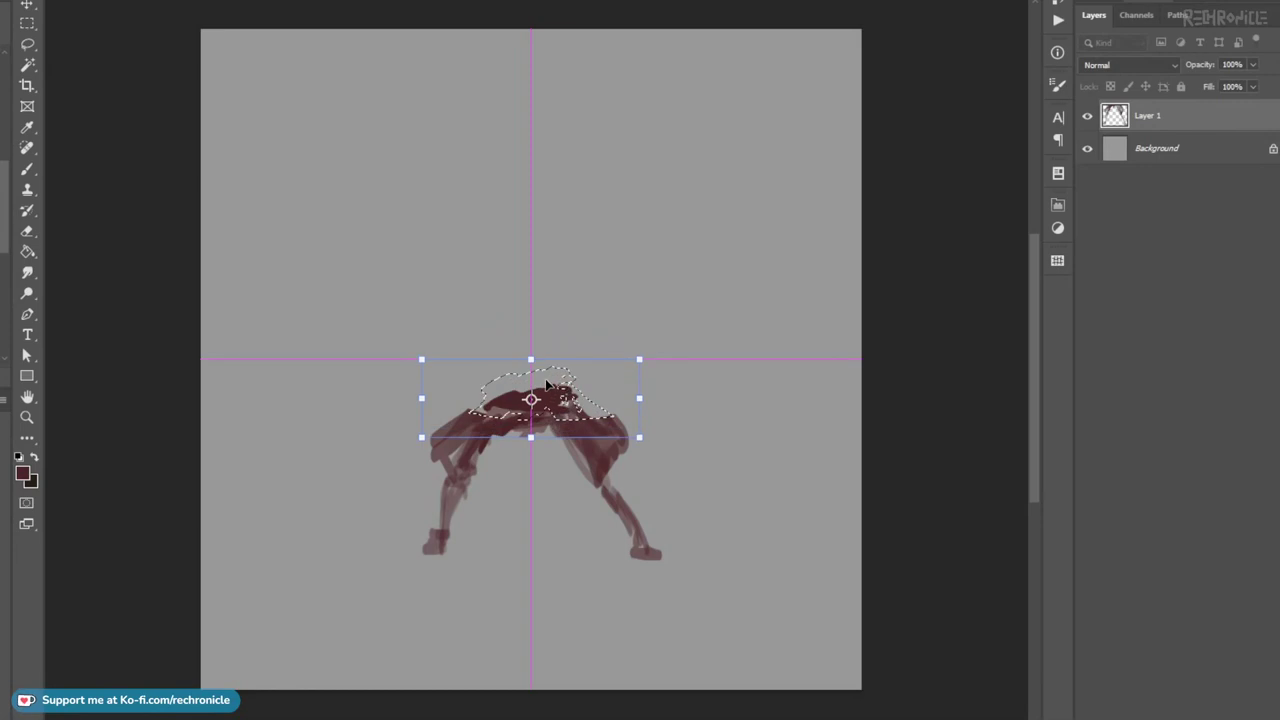
pyautogui.press('Return')
pyautogui.hotkey('ctrl', 'd')
# Repaint the hips and legs in maroon and extend both feet.
pyautogui.press('b')
pyautogui.moveTo(470, 406)
pyautogui.mouseDown()
pyautogui.moveTo(555, 380)
pyautogui.moveTo(603, 408)
pyautogui.moveTo(570, 395)
pyautogui.moveTo(603, 467)
pyautogui.moveTo(596, 493)
pyautogui.moveTo(614, 485)
pyautogui.moveTo(650, 556)
pyautogui.mouseUp()
pyautogui.moveTo(452, 470)
pyautogui.mouseDown()
pyautogui.moveTo(432, 544)
pyautogui.moveTo(414, 555)
pyautogui.mouseUp()
pyautogui.moveTo(644, 546); pyautogui.dragTo(659, 556)
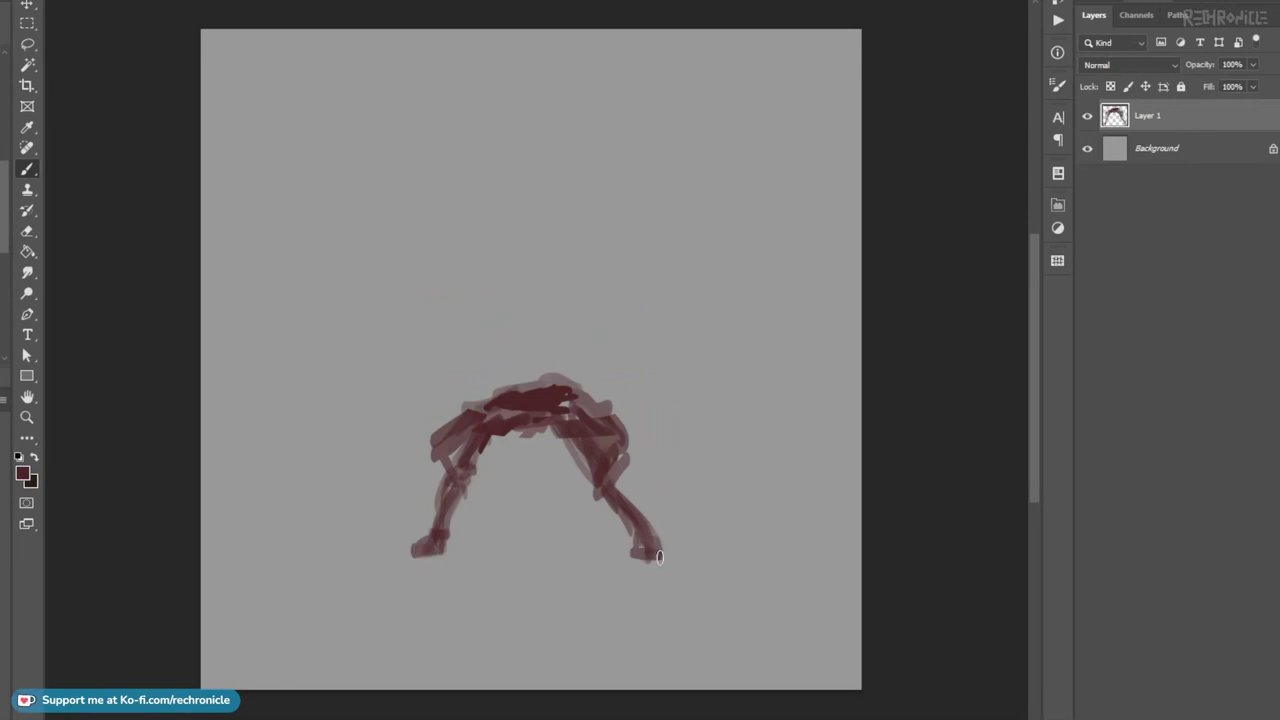
# Lasso the left lower leg, move it slightly up to shorten the leg, and clear the selection.
pyautogui.press('l')
pyautogui.moveTo(420, 487)
pyautogui.mouseDown()
pyautogui.moveTo(514, 496)
pyautogui.moveTo(474, 486)
pyautogui.mouseUp()
pyautogui.press('v')
pyautogui.moveTo(481, 504); pyautogui.dragTo(484, 485)
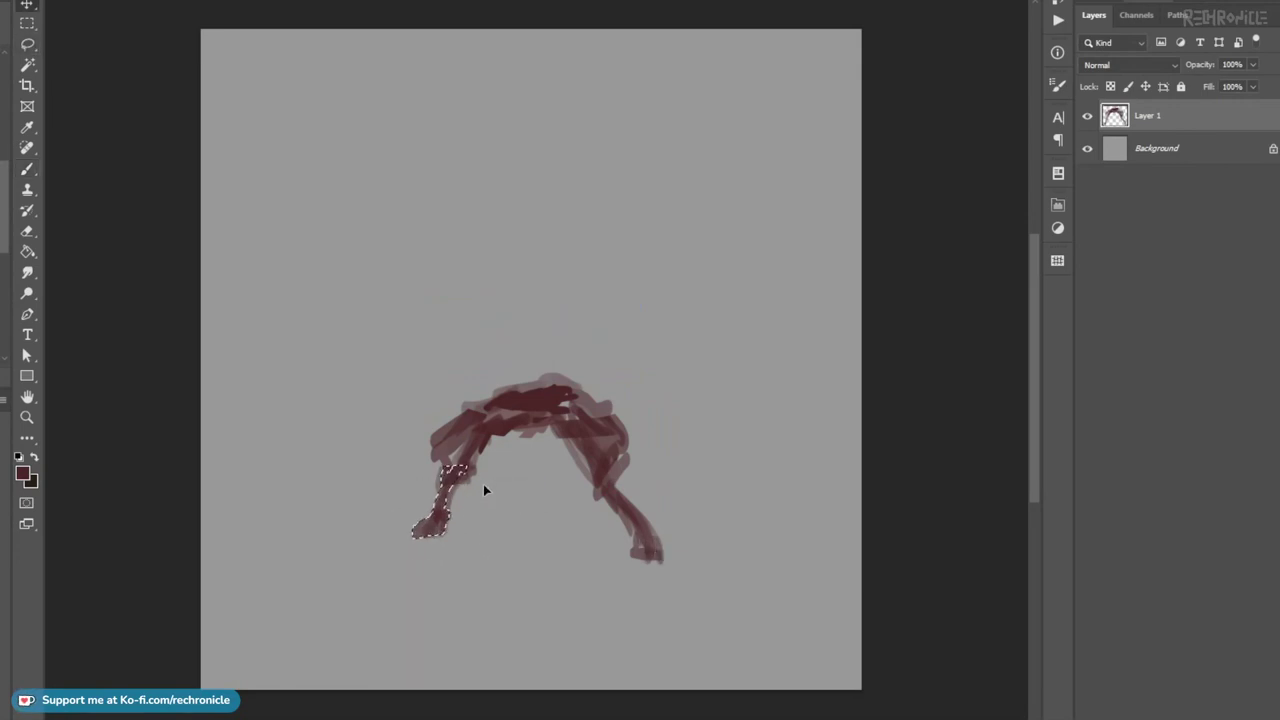
pyautogui.hotkey('ctrl', 'd')
# Lasso the right lower leg, move it slightly up to match the other, and clear the selection.
pyautogui.press('l')
pyautogui.moveTo(592, 486)
pyautogui.mouseDown()
pyautogui.moveTo(603, 574)
pyautogui.moveTo(622, 488)
pyautogui.mouseUp()
pyautogui.press('v')
pyautogui.moveTo(668, 513); pyautogui.dragTo(674, 495)
pyautogui.hotkey('ctrl', 'd')
# Move the legs slightly lower and block in a dark maroon torso with shoulders above the hips.
pyautogui.moveTo(580, 410); pyautogui.dragTo(580, 435)
pyautogui.press('b')
pyautogui.moveTo(499, 408); pyautogui.dragTo(513, 404)
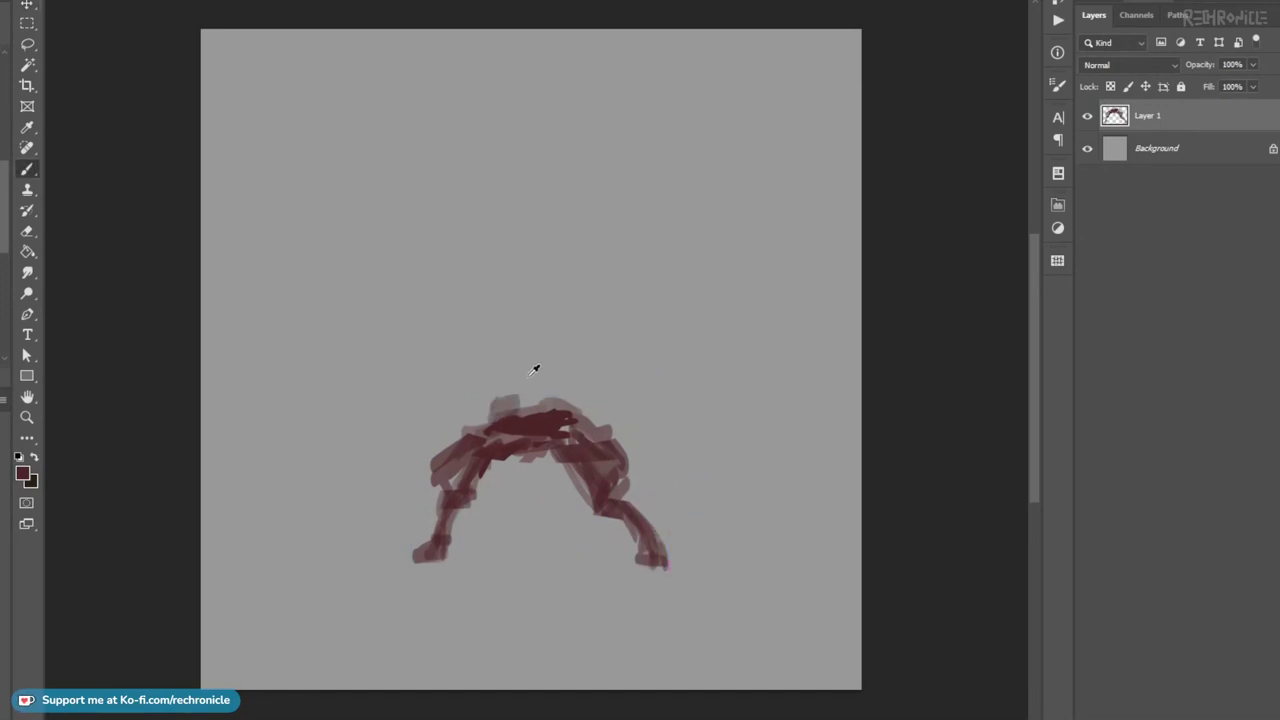
pyautogui.moveTo(499, 418)
pyautogui.mouseDown()
pyautogui.moveTo(499, 337)
pyautogui.moveTo(504, 382)
pyautogui.mouseUp()
pyautogui.moveTo(510, 399)
pyautogui.mouseDown()
pyautogui.moveTo(506, 354)
pyautogui.moveTo(592, 403)
pyautogui.moveTo(578, 348)
pyautogui.moveTo(557, 337)
pyautogui.moveTo(493, 377)
pyautogui.moveTo(516, 354)
pyautogui.moveTo(526, 374)
pyautogui.moveTo(559, 357)
pyautogui.moveTo(535, 401)
pyautogui.moveTo(565, 387)
pyautogui.moveTo(563, 417)
pyautogui.moveTo(565, 399)
pyautogui.moveTo(543, 389)
pyautogui.moveTo(567, 361)
pyautogui.moveTo(555, 353)
pyautogui.moveTo(588, 351)
pyautogui.moveTo(583, 400)
pyautogui.mouseUp()
pyautogui.moveTo(580, 345)
pyautogui.mouseDown()
pyautogui.moveTo(568, 408)
pyautogui.moveTo(525, 372)
pyautogui.moveTo(610, 354)
pyautogui.mouseUp()
# Choose a pale pink and paint a long right arm hanging from the shoulder to below the knee.
pyautogui.keyDown('alt'); pyautogui.keyDown('shift'); pyautogui.rightClick(618, 366); pyautogui.keyUp('shift'); pyautogui.keyUp('alt')
pyautogui.moveTo(600, 412); pyautogui.dragTo(574, 540)
pyautogui.hotkey('ctrl', 'z')
pyautogui.moveTo(606, 354); pyautogui.dragTo(570, 562)
pyautogui.keyDown('alt'); pyautogui.keyDown('shift'); pyautogui.rightClick(600, 355); pyautogui.keyUp('shift'); pyautogui.keyUp('alt')
pyautogui.moveTo(590, 352)
pyautogui.mouseDown()
pyautogui.moveTo(581, 478)
pyautogui.moveTo(605, 400)
pyautogui.mouseUp()
pyautogui.moveTo(583, 348); pyautogui.dragTo(617, 350)
pyautogui.moveTo(596, 384)
pyautogui.mouseDown()
pyautogui.moveTo(578, 485)
pyautogui.moveTo(586, 354)
pyautogui.moveTo(574, 512)
pyautogui.mouseUp()
pyautogui.moveTo(593, 392); pyautogui.dragTo(583, 478)
# Paint a matching pale pink left arm from the shoulder down between the legs.
pyautogui.moveTo(494, 348); pyautogui.dragTo(479, 496)
pyautogui.moveTo(480, 368)
pyautogui.mouseDown()
pyautogui.moveTo(478, 452)
pyautogui.moveTo(500, 519)
pyautogui.mouseUp()
pyautogui.moveTo(481, 378)
pyautogui.mouseDown()
pyautogui.moveTo(486, 455)
pyautogui.moveTo(513, 530)
pyautogui.mouseUp()
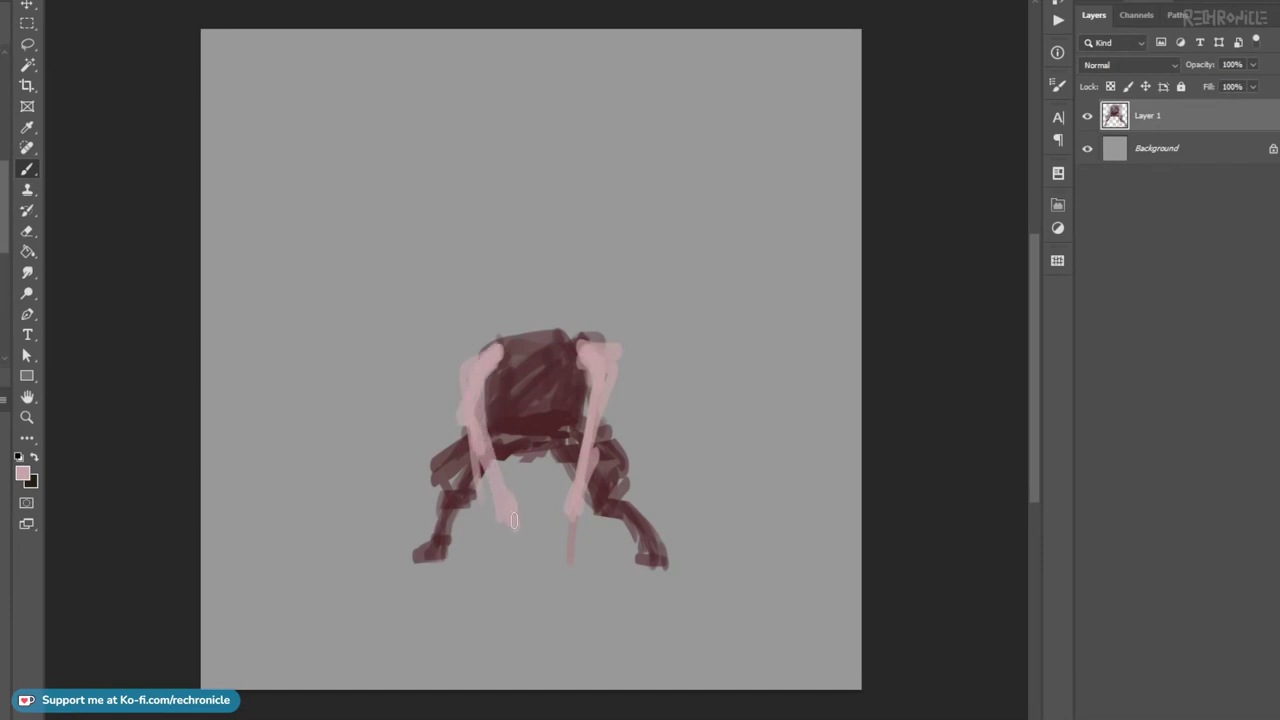
# Extend both hands in pink and overlay them with pointed dark maroon strokes.
pyautogui.moveTo(606, 476); pyautogui.dragTo(563, 523)
pyautogui.hotkey('ctrl', 'z')
pyautogui.moveTo(566, 514); pyautogui.dragTo(571, 552)
pyautogui.moveTo(541, 417)
pyautogui.mouseDown()
pyautogui.moveTo(535, 445)
pyautogui.moveTo(515, 438)
pyautogui.mouseUp()
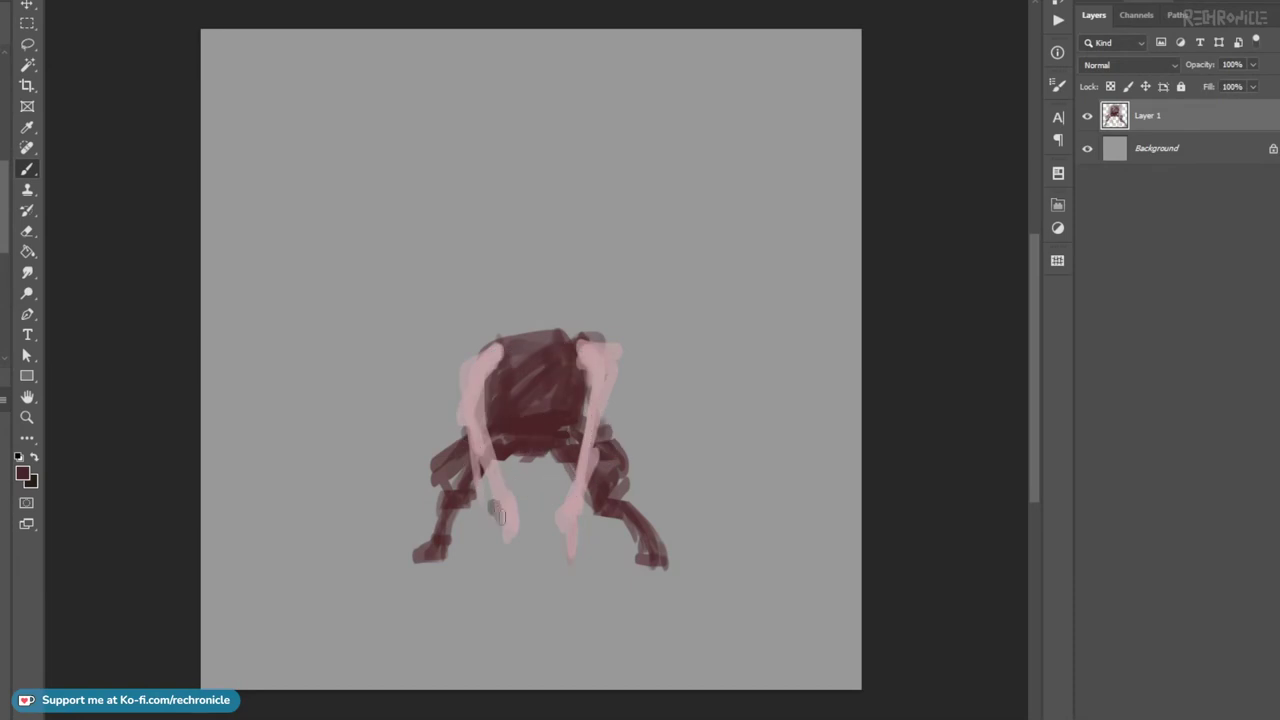
pyautogui.moveTo(510, 512); pyautogui.dragTo(507, 570)
pyautogui.moveTo(570, 512); pyautogui.dragTo(575, 581)
# Paint the maroon shoulders and a rounded head above the torso.
pyautogui.moveTo(483, 389)
pyautogui.mouseDown()
pyautogui.moveTo(502, 346)
pyautogui.moveTo(584, 362)
pyautogui.moveTo(588, 352)
pyautogui.mouseUp()
pyautogui.moveTo(489, 354)
pyautogui.mouseDown()
pyautogui.moveTo(528, 330)
pyautogui.moveTo(518, 304)
pyautogui.mouseUp()
pyautogui.moveTo(518, 304); pyautogui.dragTo(569, 342)
pyautogui.moveTo(564, 308)
pyautogui.mouseDown()
pyautogui.moveTo(531, 304)
pyautogui.moveTo(520, 338)
pyautogui.mouseUp()
pyautogui.moveTo(534, 314)
pyautogui.mouseDown()
pyautogui.moveTo(536, 346)
pyautogui.moveTo(545, 295)
pyautogui.moveTo(523, 323)
pyautogui.moveTo(526, 375)
pyautogui.moveTo(562, 321)
pyautogui.moveTo(561, 290)
pyautogui.moveTo(547, 309)
pyautogui.moveTo(525, 309)
pyautogui.moveTo(536, 347)
pyautogui.mouseUp()
# Fill in an elongated pink face and add tall maroon spikes on top of the head.
pyautogui.keyDown('alt'); pyautogui.click(610, 357); pyautogui.keyUp('alt')
pyautogui.moveTo(536, 347)
pyautogui.mouseDown()
pyautogui.moveTo(562, 300)
pyautogui.moveTo(527, 366)
pyautogui.moveTo(558, 360)
pyautogui.mouseUp()
pyautogui.keyDown('alt'); pyautogui.click(512, 354); pyautogui.keyUp('alt')
pyautogui.moveTo(516, 322); pyautogui.dragTo(518, 282)
pyautogui.moveTo(523, 298)
pyautogui.mouseDown()
pyautogui.moveTo(523, 266)
pyautogui.moveTo(530, 300)
pyautogui.mouseUp()
pyautogui.moveTo(564, 270); pyautogui.dragTo(567, 318)
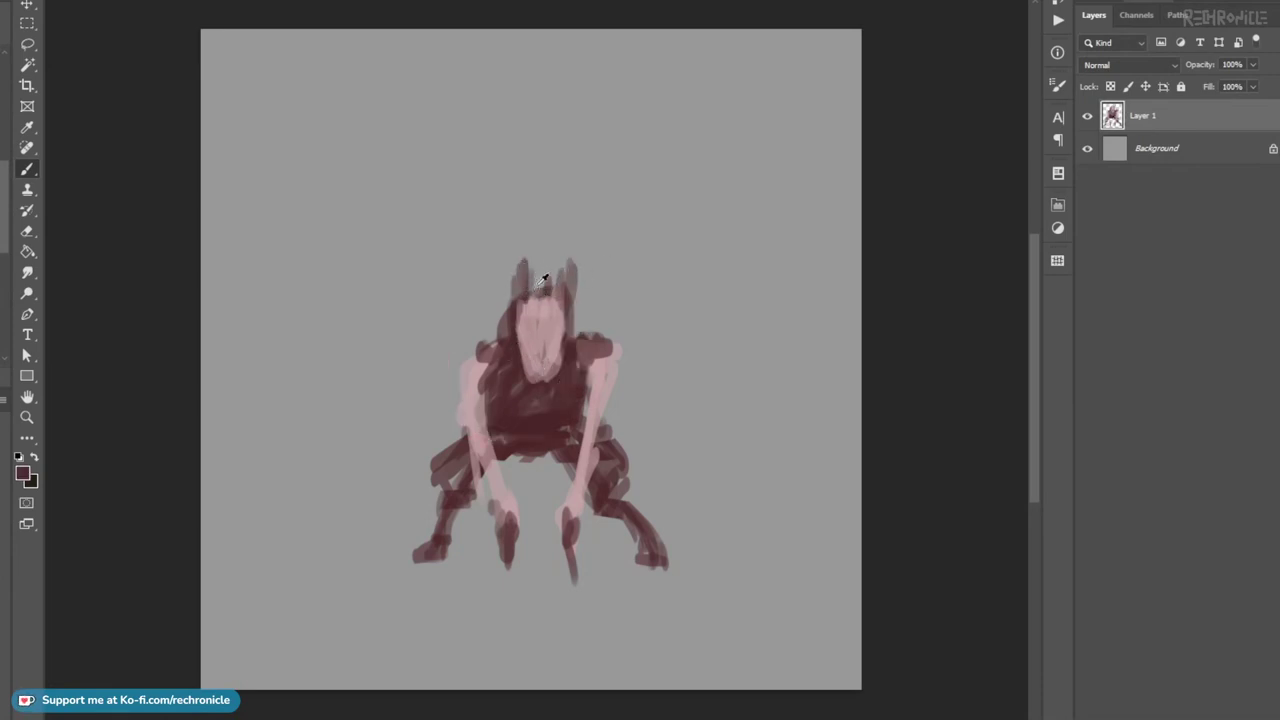
# Paint a translucent green mass behind the shoulders and along both sides of the head.
pyautogui.keyDown('alt'); pyautogui.click(482, 346); pyautogui.keyUp('alt')
pyautogui.moveTo(528, 339); pyautogui.dragTo(620, 354)
pyautogui.moveTo(504, 342)
pyautogui.mouseDown()
pyautogui.moveTo(468, 351)
pyautogui.moveTo(484, 354)
pyautogui.moveTo(457, 371)
pyautogui.moveTo(448, 410)
pyautogui.moveTo(512, 346)
pyautogui.mouseUp()
pyautogui.moveTo(488, 338)
pyautogui.mouseDown()
pyautogui.moveTo(460, 354)
pyautogui.moveTo(496, 296)
pyautogui.moveTo(490, 272)
pyautogui.mouseUp()
pyautogui.moveTo(600, 350)
pyautogui.mouseDown()
pyautogui.moveTo(592, 290)
pyautogui.moveTo(630, 400)
pyautogui.moveTo(625, 425)
pyautogui.moveTo(648, 430)
pyautogui.mouseUp()
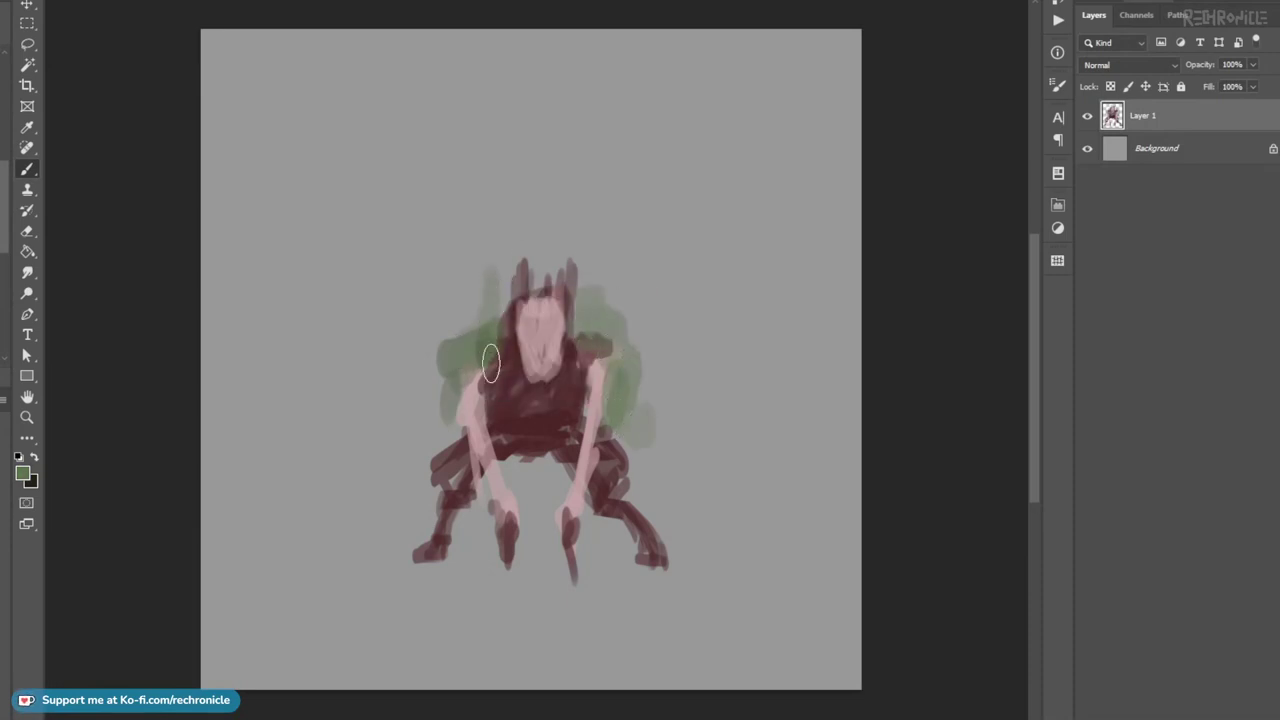
# Build the green mass into a peak above the head and trail it outward to the ground on both sides.
pyautogui.moveTo(471, 370); pyautogui.dragTo(442, 441)
pyautogui.moveTo(495, 316)
pyautogui.mouseDown()
pyautogui.moveTo(508, 271)
pyautogui.moveTo(482, 286)
pyautogui.mouseUp()
pyautogui.moveTo(476, 290)
pyautogui.mouseDown()
pyautogui.moveTo(535, 240)
pyautogui.moveTo(548, 256)
pyautogui.moveTo(534, 246)
pyautogui.moveTo(595, 262)
pyautogui.moveTo(630, 377)
pyautogui.mouseUp()
pyautogui.moveTo(631, 431); pyautogui.dragTo(690, 478)
pyautogui.moveTo(470, 400)
pyautogui.mouseDown()
pyautogui.moveTo(425, 445)
pyautogui.moveTo(411, 483)
pyautogui.moveTo(348, 496)
pyautogui.mouseUp()
# Narrow the pink face into a pointed chin using colours sampled from the torso and face.
pyautogui.press('z')
pyautogui.moveTo(686, 443); pyautogui.dragTo(632, 444)
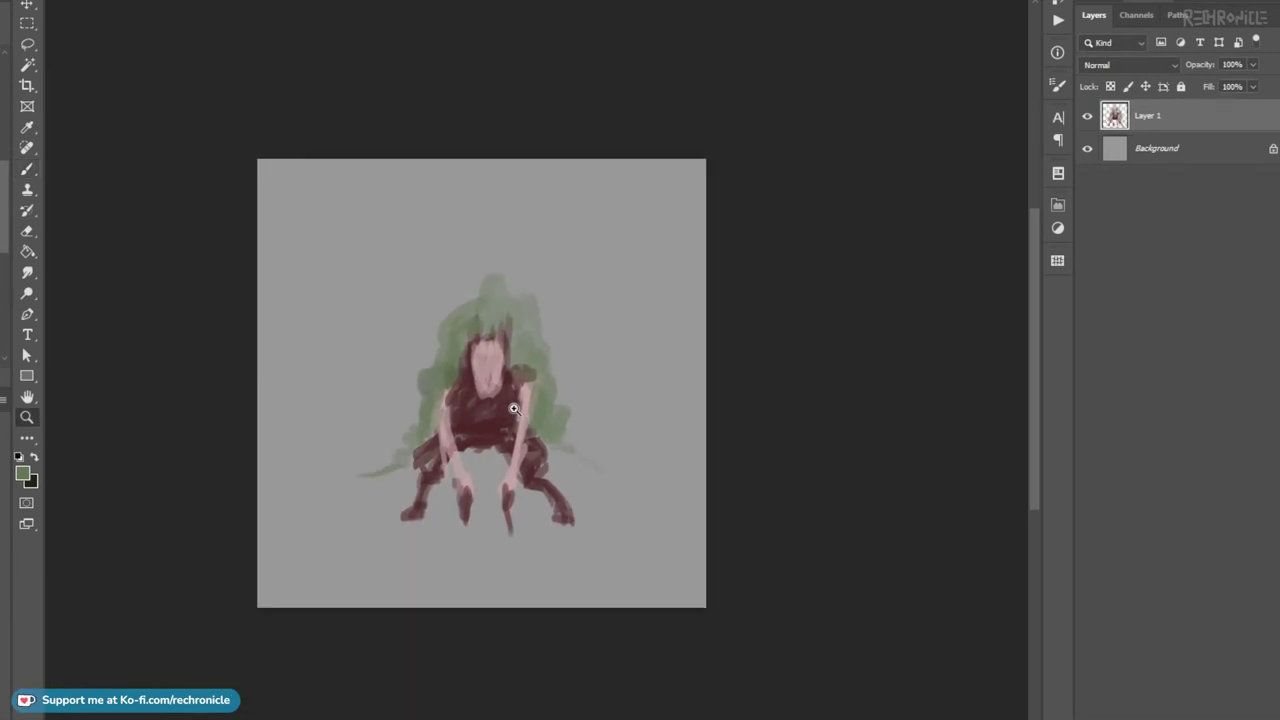
pyautogui.moveTo(514, 409); pyautogui.dragTo(540, 400)
pyautogui.moveTo(462, 346); pyautogui.dragTo(490, 350)
pyautogui.press('b')
pyautogui.keyDown('alt'); pyautogui.click(408, 419); pyautogui.keyUp('alt')
pyautogui.moveTo(402, 376); pyautogui.dragTo(473, 420)
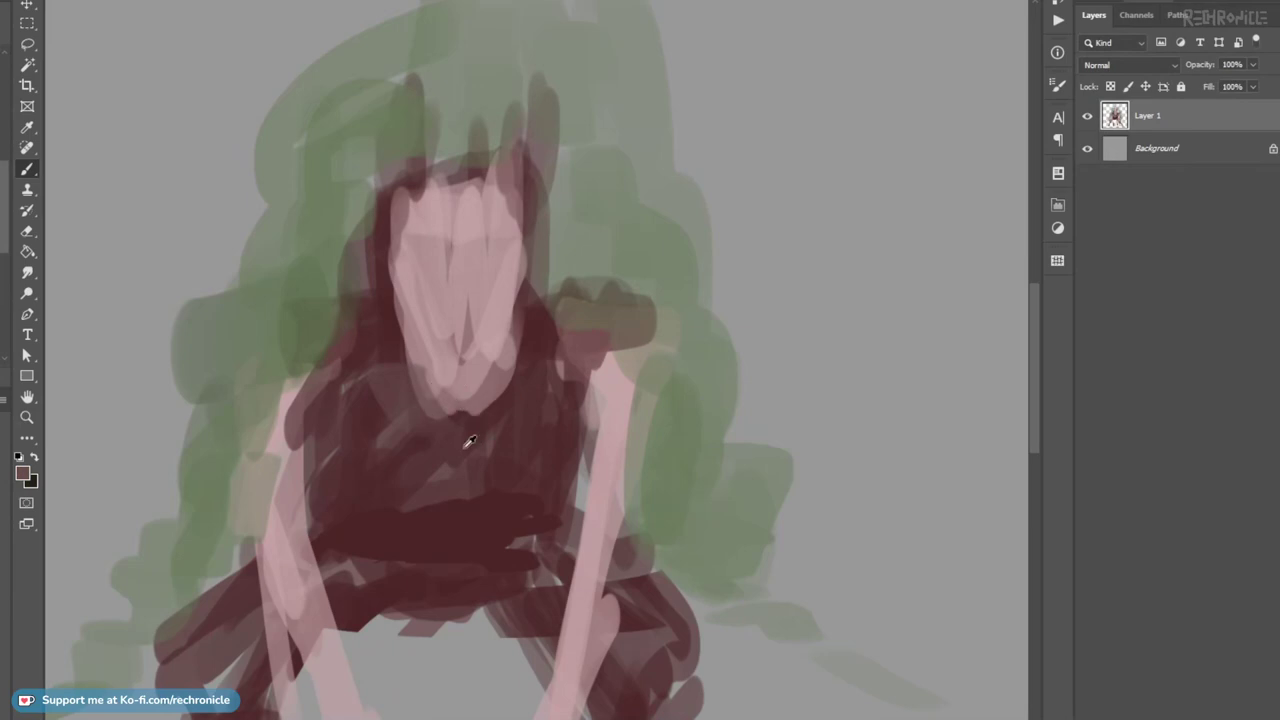
pyautogui.keyDown('alt'); pyautogui.click(399, 349); pyautogui.keyUp('alt')
pyautogui.moveTo(408, 340)
pyautogui.mouseDown()
pyautogui.moveTo(414, 364)
pyautogui.moveTo(464, 410)
pyautogui.mouseUp()
pyautogui.moveTo(414, 352)
pyautogui.mouseDown()
pyautogui.moveTo(451, 411)
pyautogui.moveTo(406, 314)
pyautogui.moveTo(420, 360)
pyautogui.moveTo(506, 301)
pyautogui.moveTo(457, 396)
pyautogui.mouseUp()
pyautogui.keyDown('alt'); pyautogui.click(481, 425); pyautogui.keyUp('alt')
# Paint a dark line down the centre of the face and two dark eye sockets.
pyautogui.keyDown('alt'); pyautogui.click(485, 377); pyautogui.keyUp('alt')
pyautogui.moveTo(455, 200); pyautogui.dragTo(457, 368)
pyautogui.moveTo(424, 299); pyautogui.dragTo(430, 302)
pyautogui.moveTo(482, 310)
pyautogui.mouseDown()
pyautogui.moveTo(495, 316)
pyautogui.moveTo(493, 295)
pyautogui.moveTo(494, 320)
pyautogui.mouseUp()
# Add dark blue shading to the inner thigh and knee of the right leg.
pyautogui.hotkey('ctrl', 'space')
pyautogui.moveTo(562, 373); pyautogui.dragTo(529, 370)
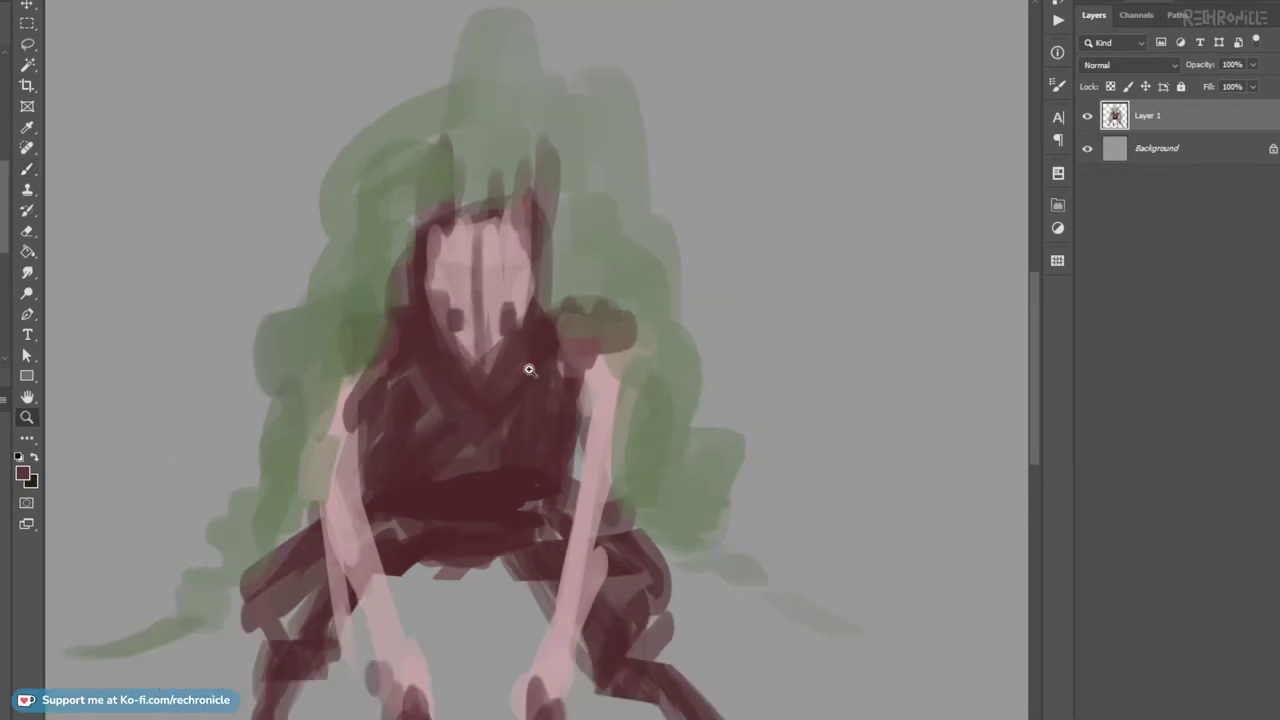
pyautogui.hotkey('ctrl', '0')
pyautogui.hotkey('ctrl', 't')
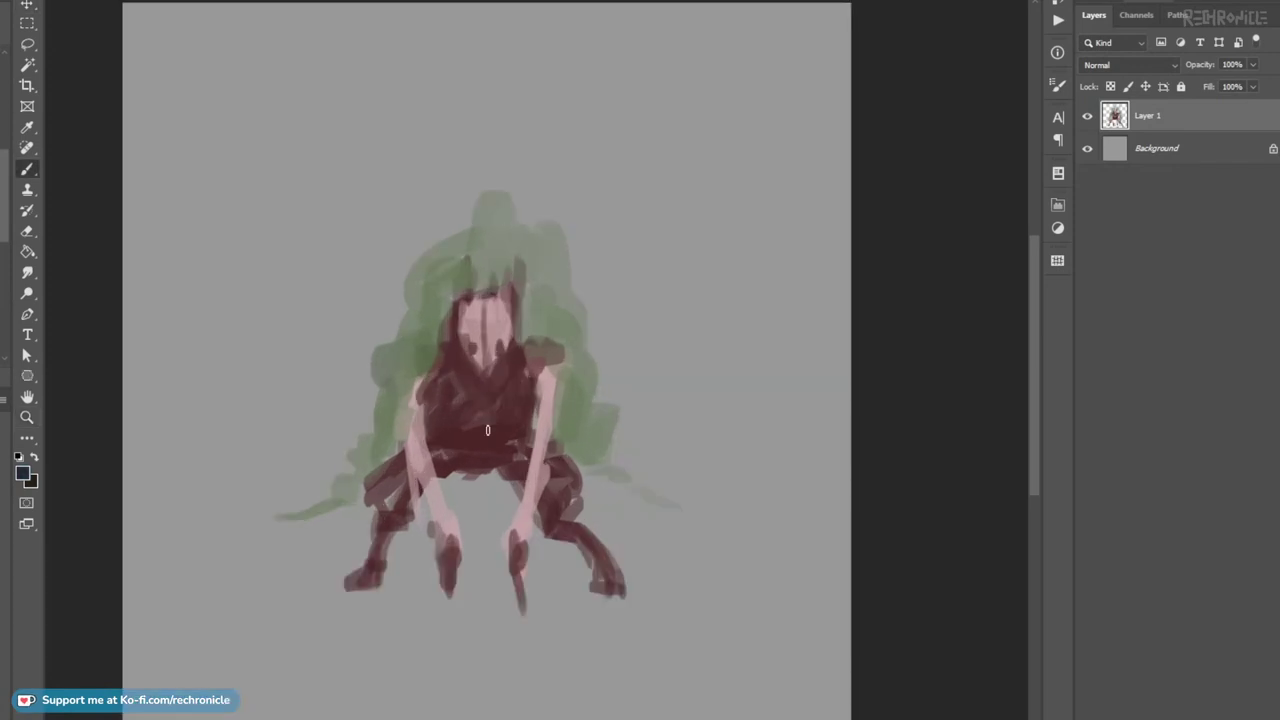
pyautogui.moveTo(545, 426)
pyautogui.mouseDown()
pyautogui.moveTo(533, 488)
pyautogui.moveTo(543, 538)
pyautogui.mouseUp()
pyautogui.hotkey('ctrl', 'z')
pyautogui.moveTo(511, 480)
pyautogui.mouseDown()
pyautogui.moveTo(528, 499)
pyautogui.moveTo(583, 495)
pyautogui.moveTo(584, 528)
pyautogui.mouseUp()
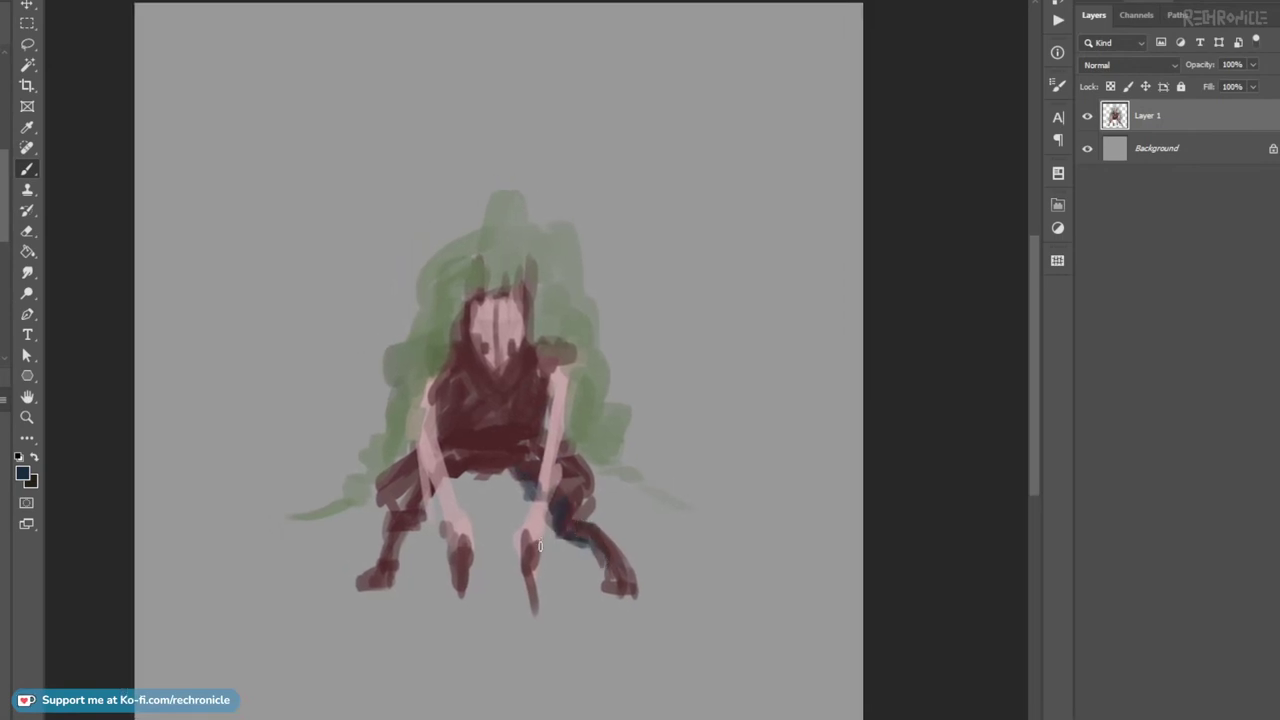
# Try long dark blue strokes reaching outward from the right hand.
pyautogui.moveTo(530, 567)
pyautogui.mouseDown()
pyautogui.moveTo(533, 584)
pyautogui.moveTo(514, 581)
pyautogui.moveTo(528, 548)
pyautogui.moveTo(545, 565)
pyautogui.moveTo(708, 478)
pyautogui.mouseUp()
pyautogui.moveTo(556, 560); pyautogui.dragTo(716, 522)
pyautogui.hotkey('ctrl', 'z')
pyautogui.hotkey('ctrl', 'z')
pyautogui.moveTo(542, 560); pyautogui.dragTo(691, 529)
pyautogui.hotkey('ctrl', 'z')
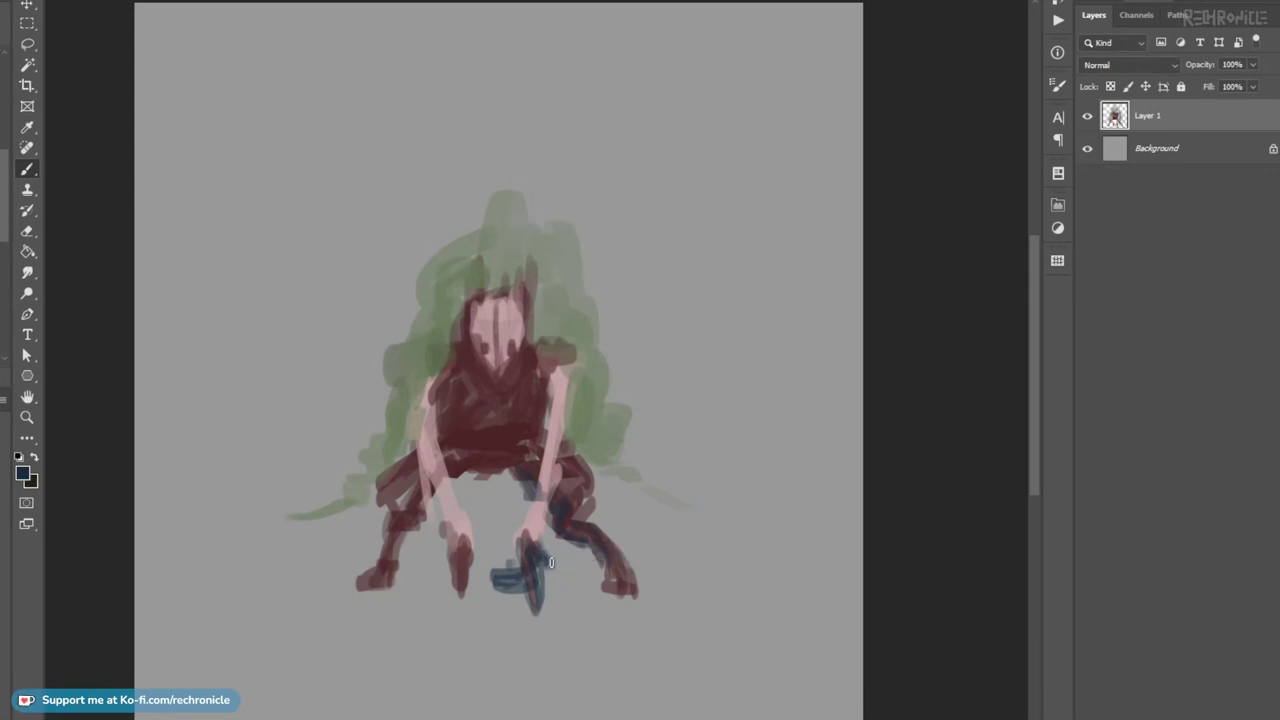
# Paint dark blue claws with pale yellow highlights on both hands.
pyautogui.press('e')
pyautogui.moveTo(503, 570)
pyautogui.mouseDown()
pyautogui.moveTo(507, 601)
pyautogui.moveTo(503, 563)
pyautogui.moveTo(462, 565)
pyautogui.moveTo(514, 571)
pyautogui.moveTo(509, 591)
pyautogui.moveTo(468, 552)
pyautogui.moveTo(518, 548)
pyautogui.moveTo(494, 517)
pyautogui.moveTo(571, 526)
pyautogui.moveTo(457, 443)
pyautogui.mouseUp()
pyautogui.hotkey('ctrl', 'z')
pyautogui.press('b')
pyautogui.moveTo(444, 545)
pyautogui.mouseDown()
pyautogui.moveTo(441, 576)
pyautogui.moveTo(462, 580)
pyautogui.mouseUp()
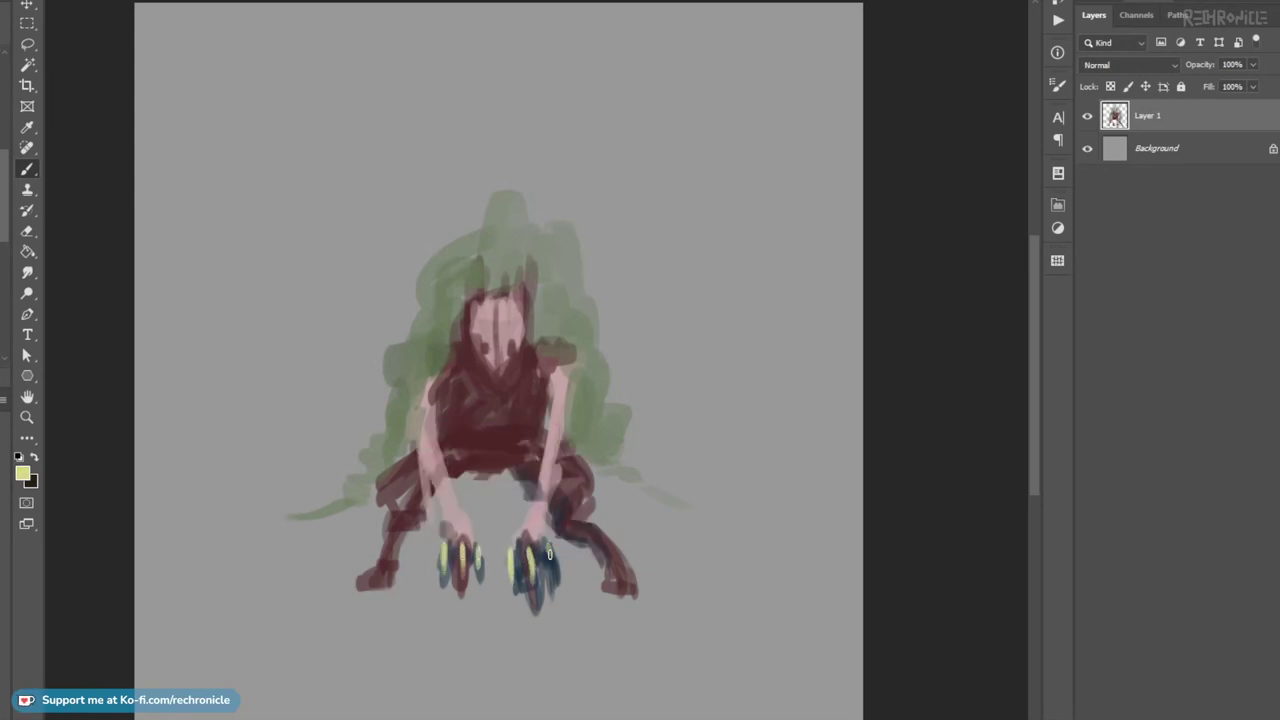
# Repaint both arms with sampled pinks for a cleaner shape and touch up the left thigh in maroon.
pyautogui.moveTo(492, 487); pyautogui.dragTo(486, 493)
pyautogui.keyDown('alt'); pyautogui.click(425, 460); pyautogui.keyUp('alt')
pyautogui.keyDown('alt'); pyautogui.click(426, 464); pyautogui.keyUp('alt')
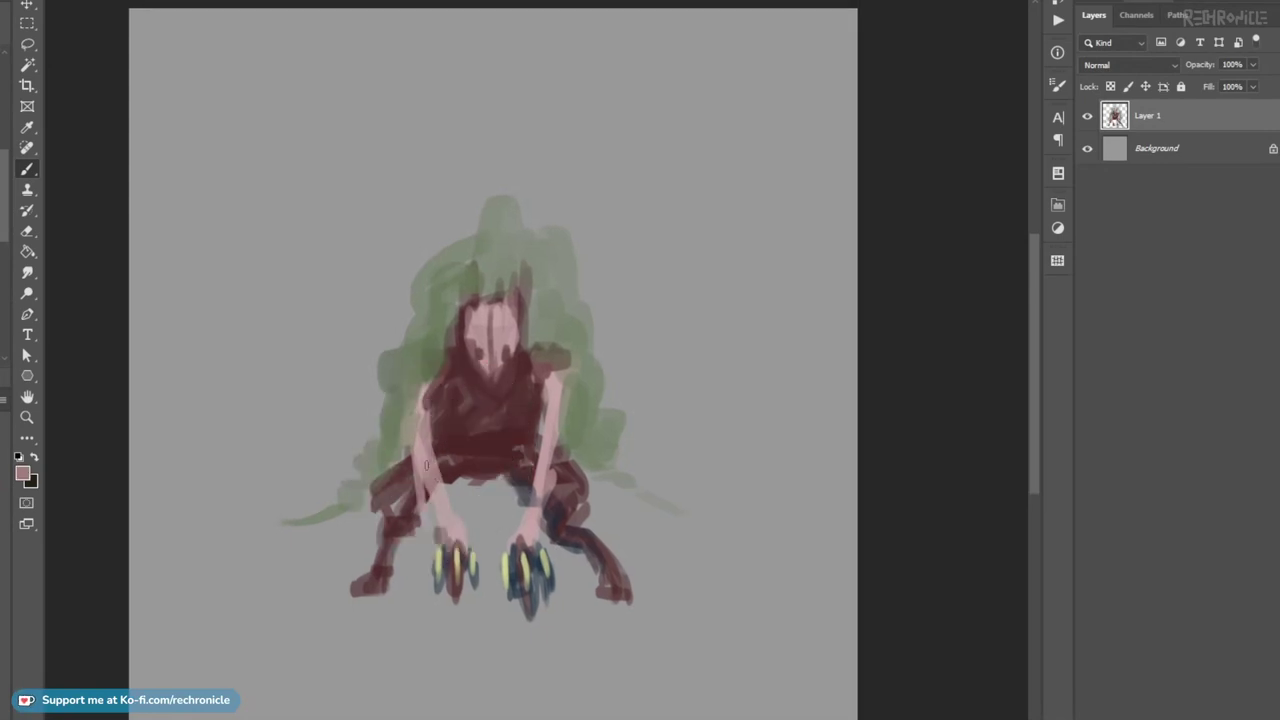
pyautogui.keyDown('alt'); pyautogui.click(534, 400); pyautogui.keyUp('alt')
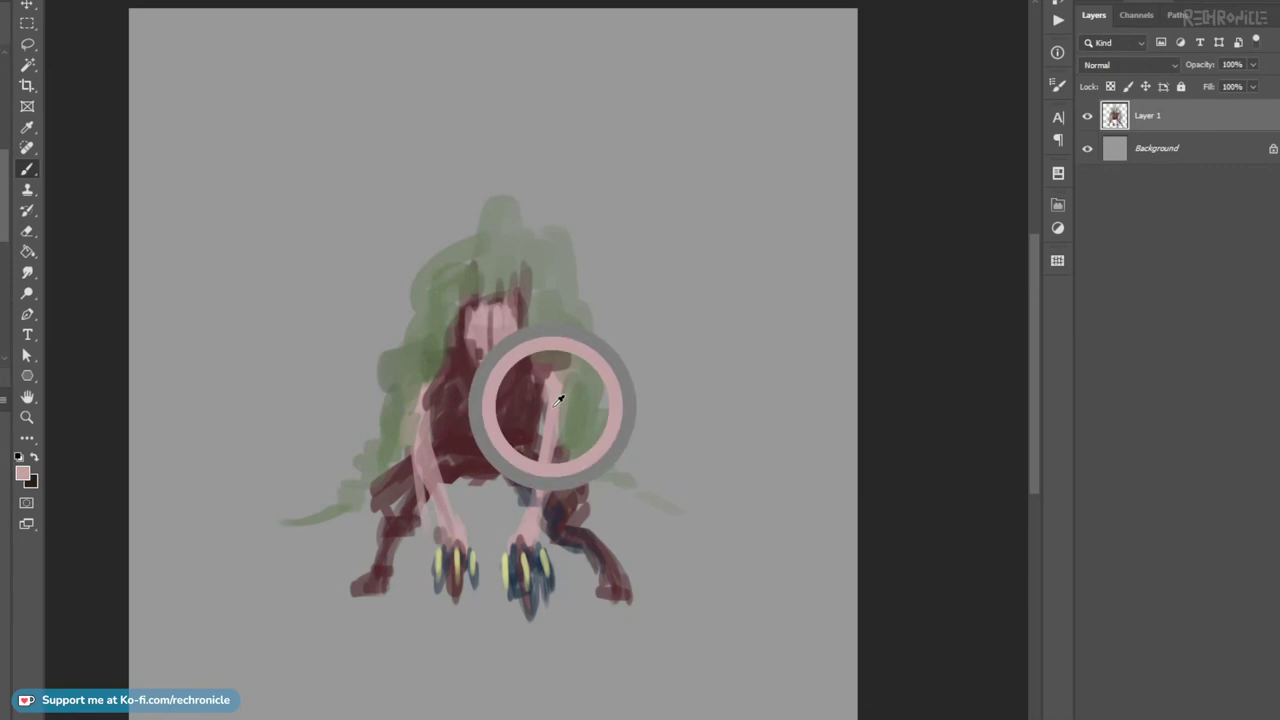
pyautogui.moveTo(541, 468); pyautogui.dragTo(531, 504)
pyautogui.moveTo(424, 393)
pyautogui.mouseDown()
pyautogui.moveTo(414, 445)
pyautogui.moveTo(435, 488)
pyautogui.moveTo(380, 506)
pyautogui.mouseUp()
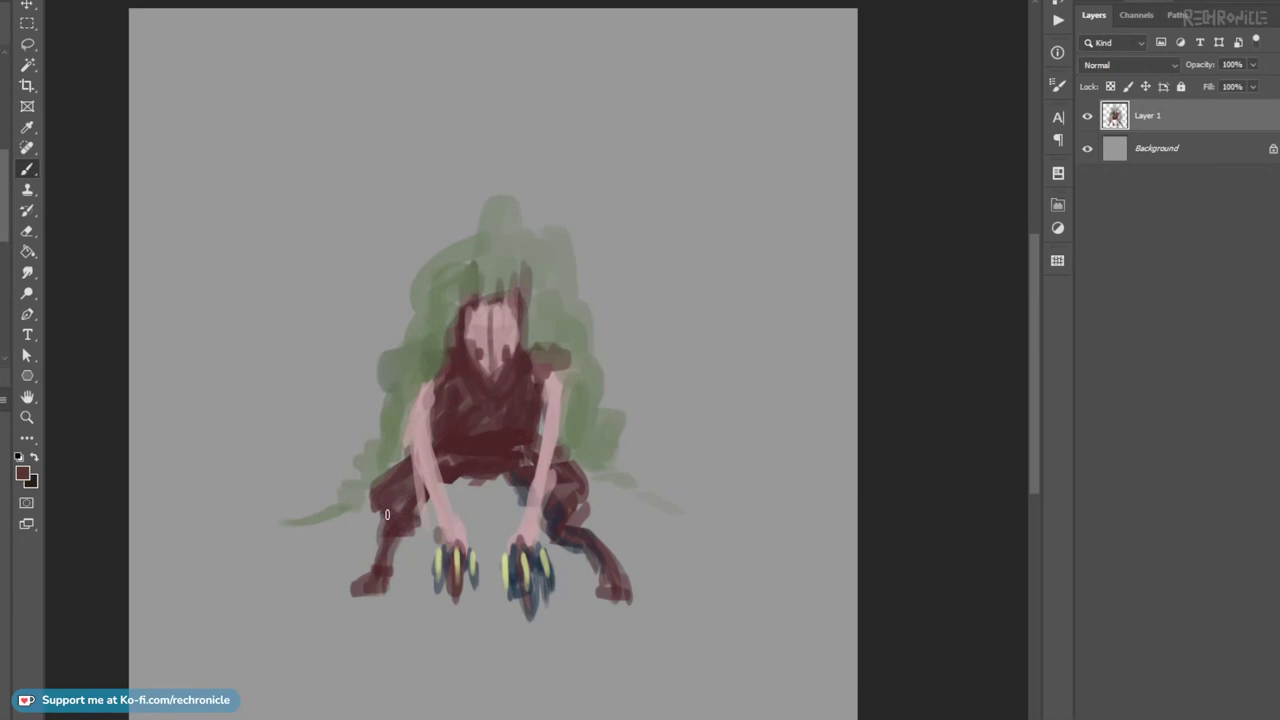
# Cover the hips and right thigh with sampled maroon and add a spike jutting outward at the knee.
pyautogui.keyDown('alt'); pyautogui.click(485, 460); pyautogui.keyUp('alt')
pyautogui.moveTo(486, 476); pyautogui.dragTo(567, 533)
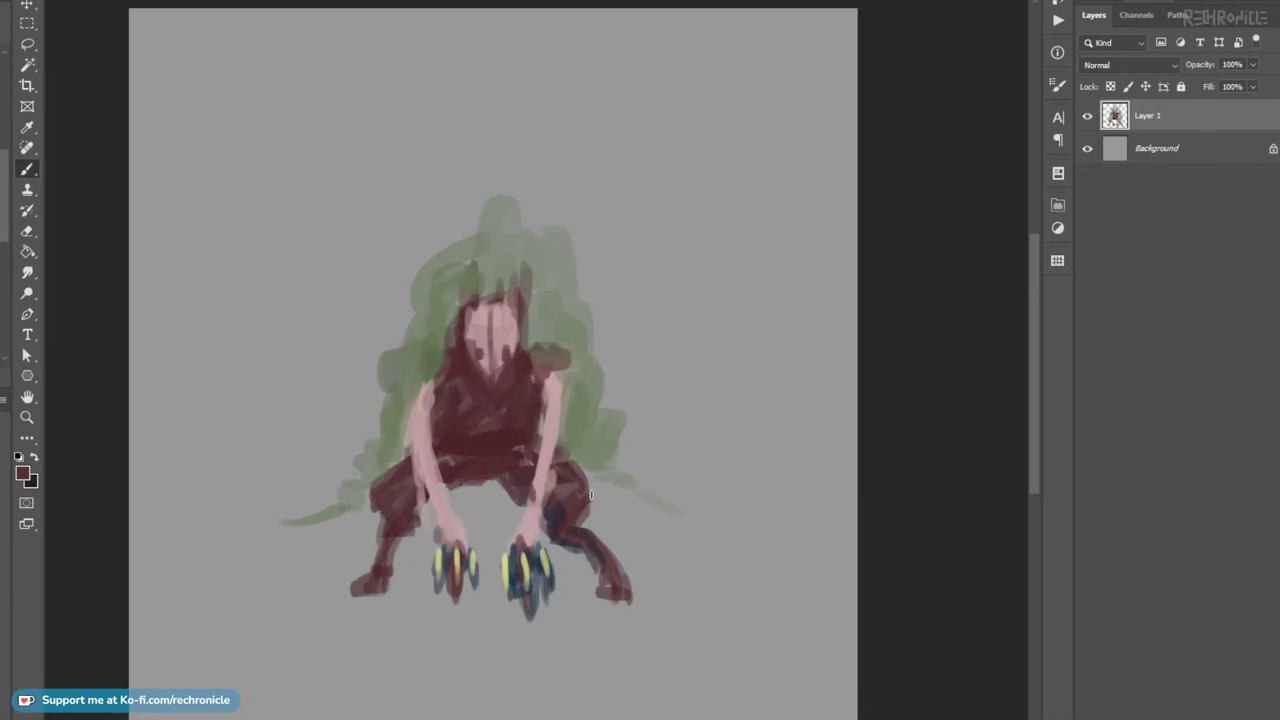
pyautogui.moveTo(586, 484); pyautogui.dragTo(615, 487)
# Touch up both forearms in sampled pink and extend both feet outward in maroon.
pyautogui.keyDown('alt'); pyautogui.click(540, 480); pyautogui.keyUp('alt')
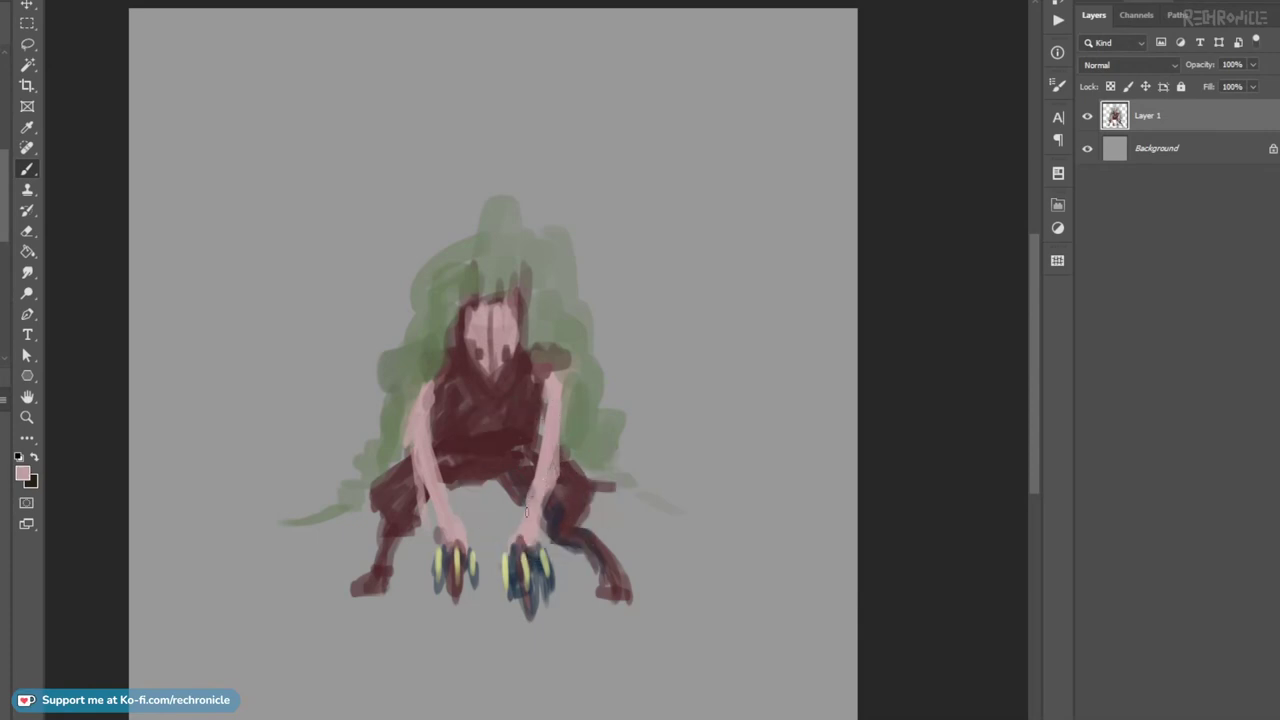
pyautogui.moveTo(436, 505); pyautogui.dragTo(446, 532)
pyautogui.keyDown('alt'); pyautogui.click(402, 526); pyautogui.keyUp('alt')
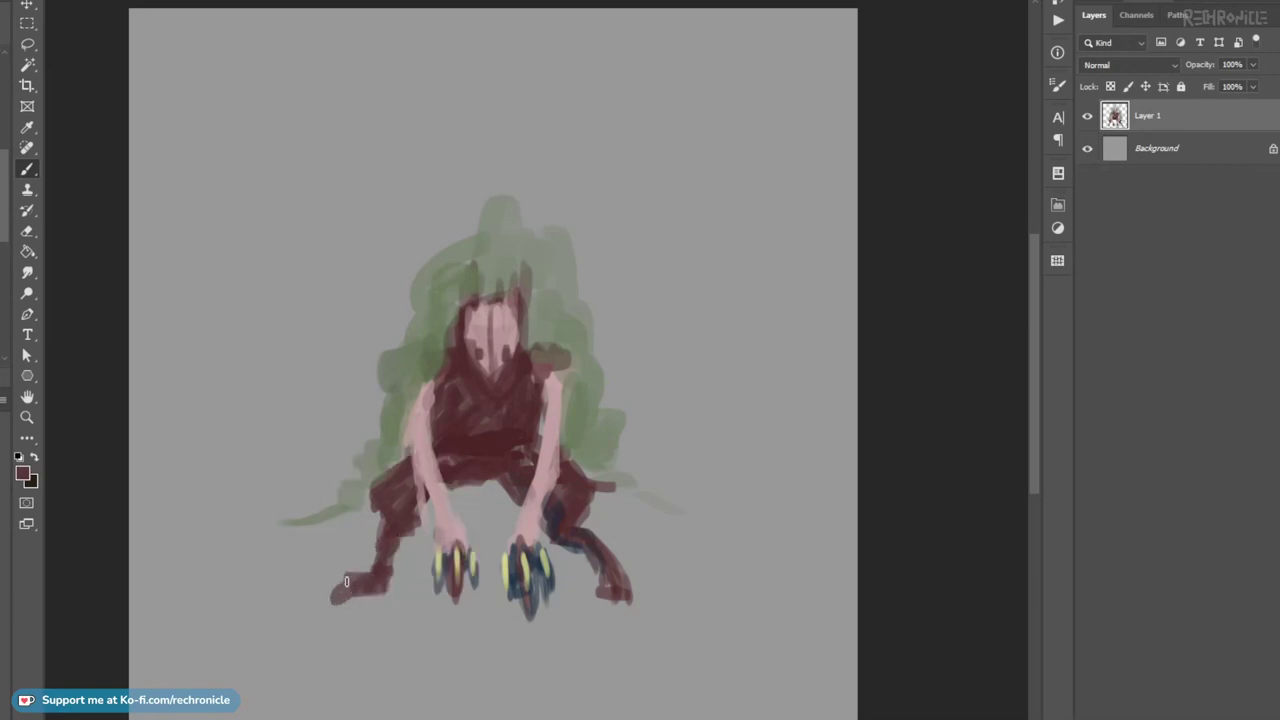
pyautogui.moveTo(604, 551)
pyautogui.mouseDown()
pyautogui.moveTo(616, 600)
pyautogui.moveTo(655, 612)
pyautogui.mouseUp()
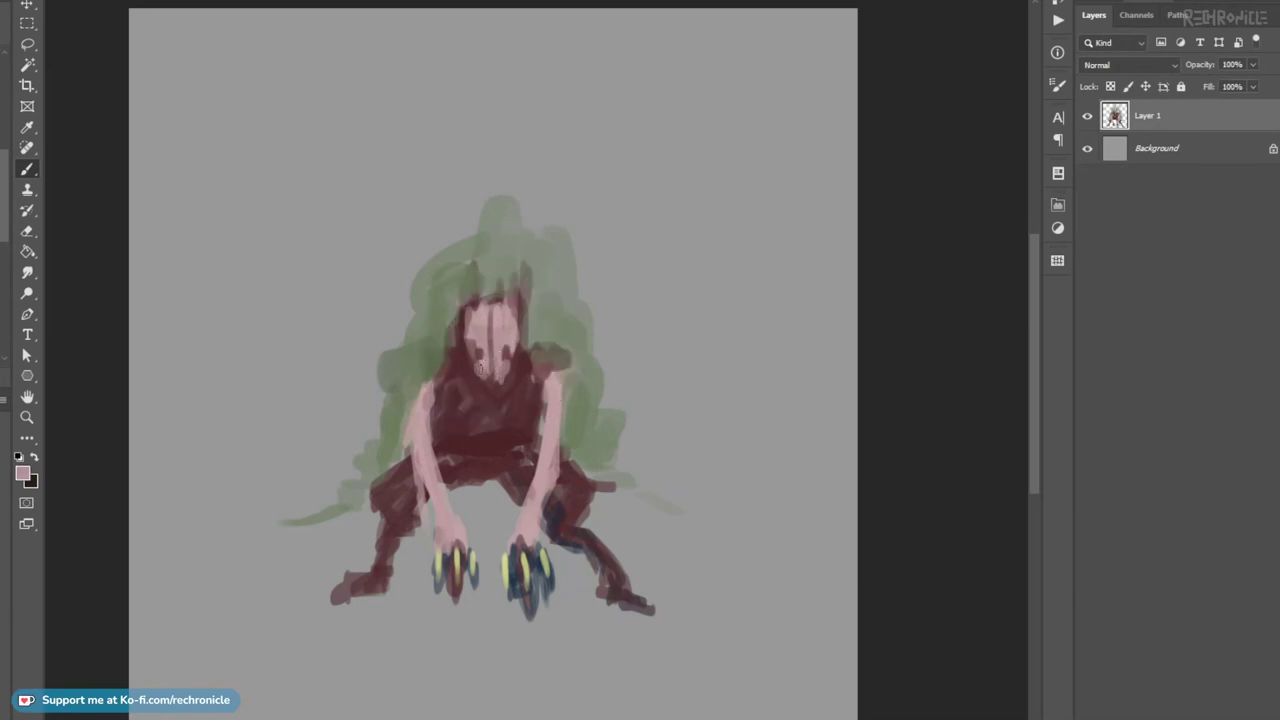
# Reshape the mask's eye sockets and smooth its cheeks and forehead with sampled maroon and pink.
pyautogui.keyDown('alt'); pyautogui.click(500, 359); pyautogui.keyUp('alt')
pyautogui.moveTo(501, 368)
pyautogui.mouseDown()
pyautogui.moveTo(503, 346)
pyautogui.moveTo(460, 353)
pyautogui.mouseUp()
pyautogui.hotkey('ctrl', 'space')
pyautogui.keyDown('alt'); pyautogui.click(469, 352); pyautogui.keyUp('alt')
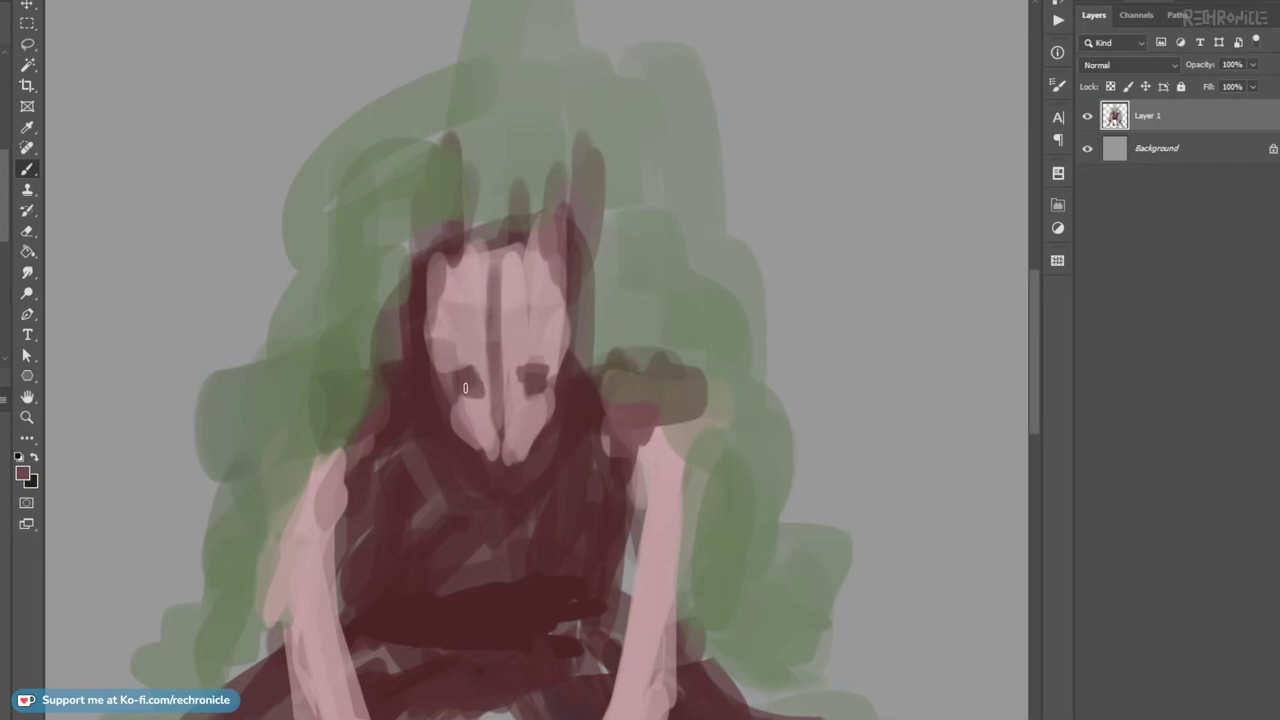
pyautogui.keyDown('alt'); pyautogui.click(533, 380); pyautogui.keyUp('alt')
pyautogui.moveTo(525, 388); pyautogui.dragTo(531, 376)
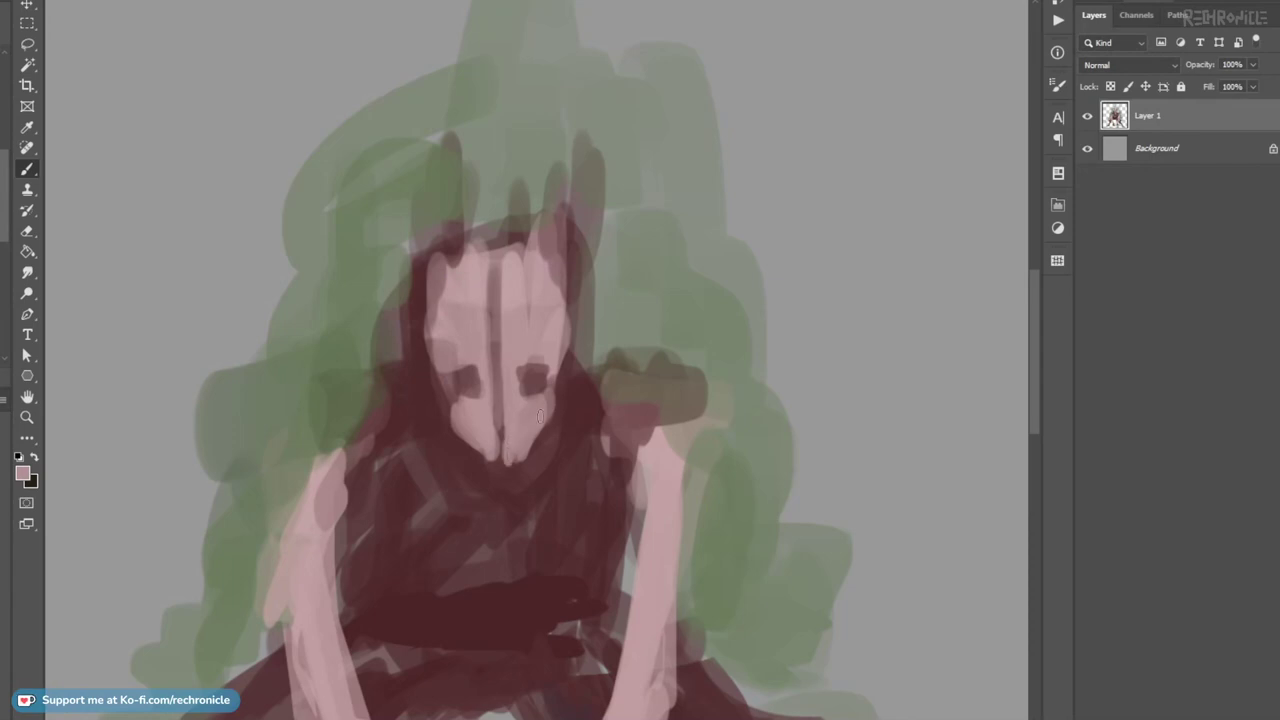
pyautogui.moveTo(549, 307)
pyautogui.mouseDown()
pyautogui.moveTo(565, 361)
pyautogui.moveTo(548, 337)
pyautogui.moveTo(551, 363)
pyautogui.mouseUp()
pyautogui.keyDown('alt'); pyautogui.click(531, 338); pyautogui.keyUp('alt')
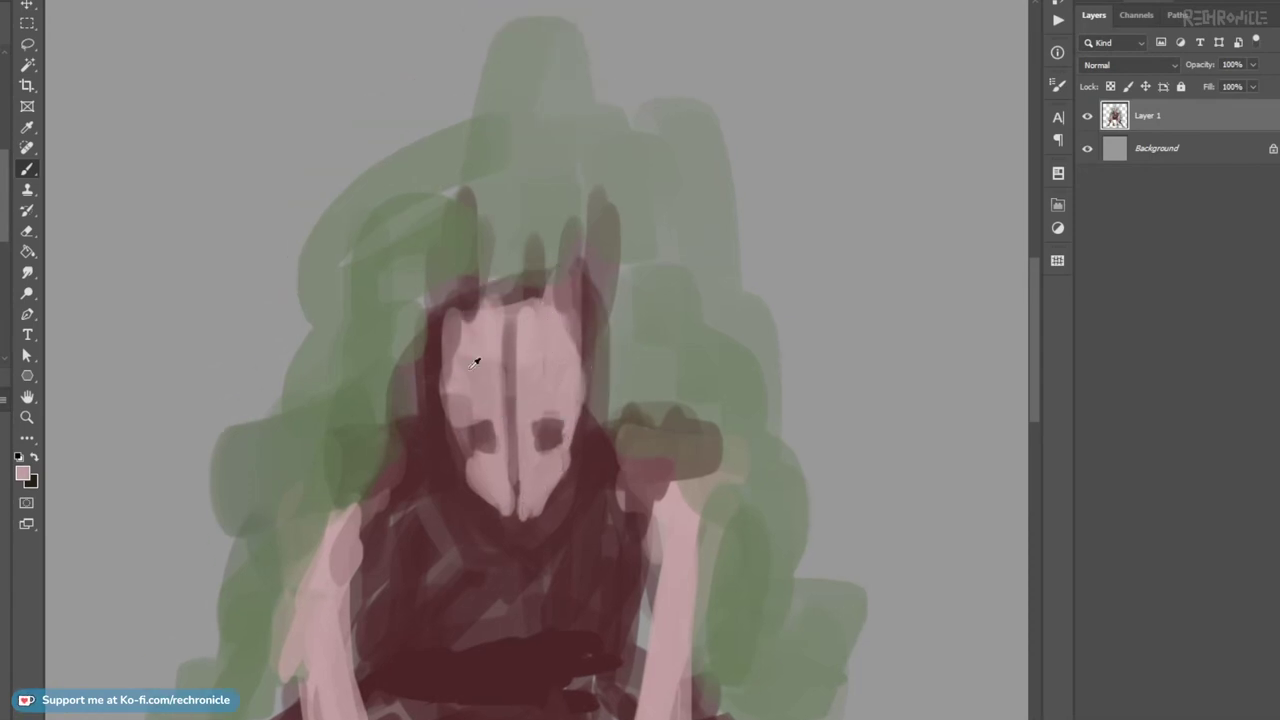
pyautogui.moveTo(455, 342)
pyautogui.mouseDown()
pyautogui.moveTo(482, 327)
pyautogui.moveTo(459, 335)
pyautogui.moveTo(468, 315)
pyautogui.moveTo(452, 348)
pyautogui.moveTo(474, 331)
pyautogui.moveTo(468, 320)
pyautogui.moveTo(460, 402)
pyautogui.mouseUp()
# Outline a sharp horn and temple on each side of the mask with the Lasso and fill them with sampled pink.
pyautogui.press('l')
pyautogui.moveTo(423, 342)
pyautogui.mouseDown()
pyautogui.moveTo(445, 257)
pyautogui.moveTo(485, 295)
pyautogui.moveTo(483, 312)
pyautogui.moveTo(450, 262)
pyautogui.moveTo(432, 400)
pyautogui.moveTo(470, 272)
pyautogui.moveTo(475, 350)
pyautogui.mouseUp()
pyautogui.press('b')
pyautogui.hotkey('ctrl', 'd')
pyautogui.press('l')
pyautogui.moveTo(551, 332)
pyautogui.mouseDown()
pyautogui.moveTo(582, 252)
pyautogui.moveTo(595, 380)
pyautogui.moveTo(578, 393)
pyautogui.mouseUp()
pyautogui.press('b')
pyautogui.keyDown('alt'); pyautogui.click(576, 328); pyautogui.keyUp('alt')
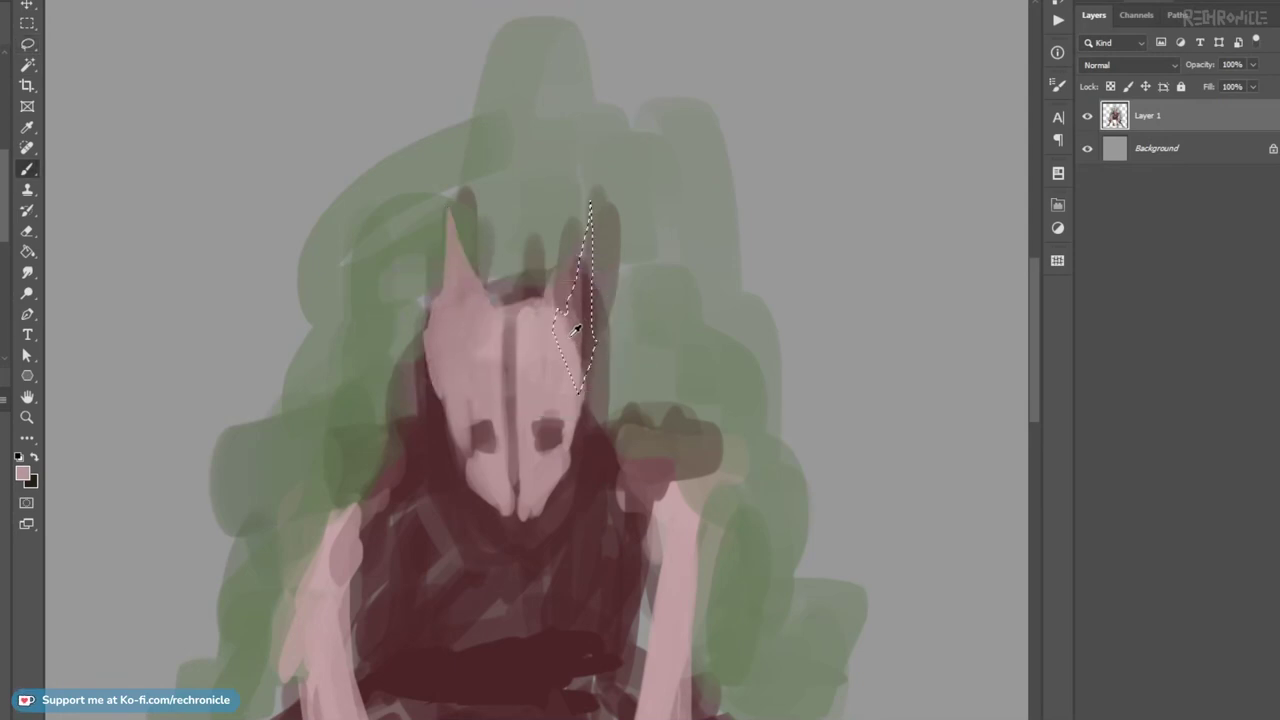
pyautogui.moveTo(575, 340)
pyautogui.mouseDown()
pyautogui.moveTo(588, 290)
pyautogui.moveTo(574, 310)
pyautogui.moveTo(588, 350)
pyautogui.mouseUp()
pyautogui.hotkey('ctrl', 'd')
# Fill in the hood on both sides of the mask with sampled maroon and extend the shoulders outward into curved pads.
pyautogui.press('z')
pyautogui.moveTo(626, 403); pyautogui.dragTo(598, 381)
pyautogui.moveTo(601, 391); pyautogui.dragTo(594, 439)
pyautogui.moveTo(619, 456); pyautogui.dragTo(607, 416)
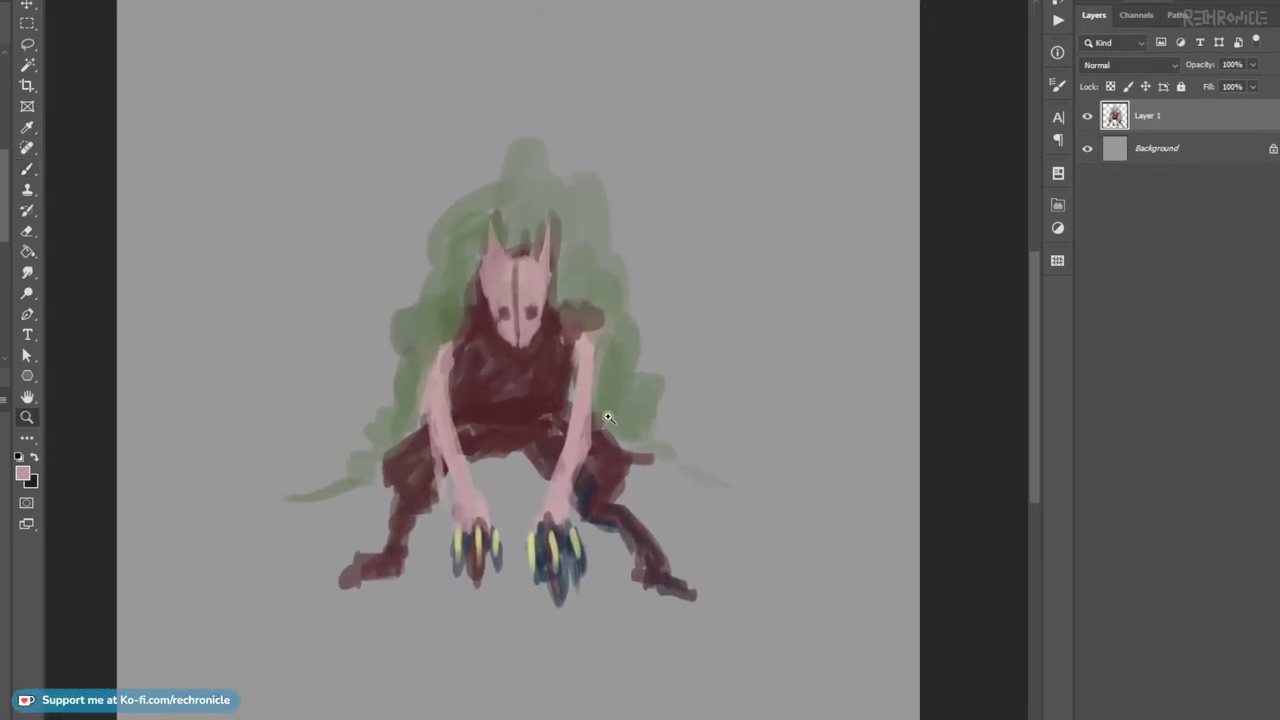
pyautogui.scroll(1, 518, 262)
pyautogui.press('b')
pyautogui.keyDown('alt'); pyautogui.click(482, 302); pyautogui.keyUp('alt')
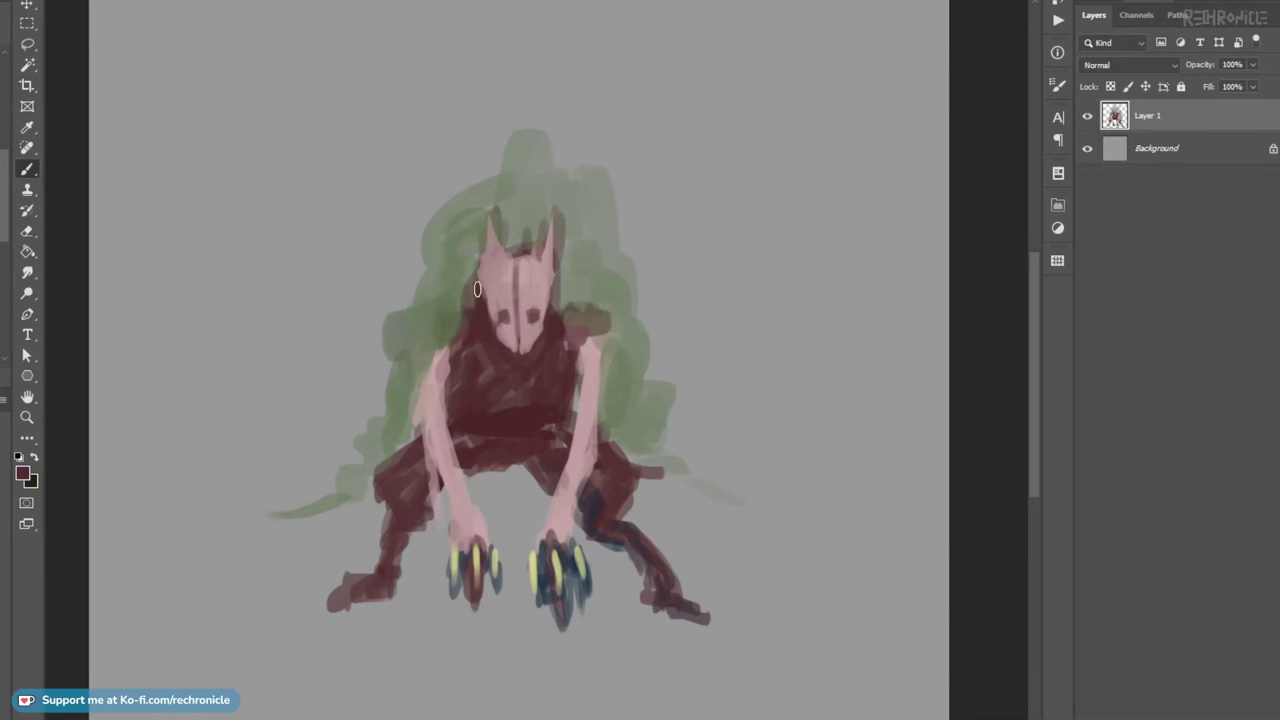
pyautogui.moveTo(561, 294); pyautogui.dragTo(565, 350)
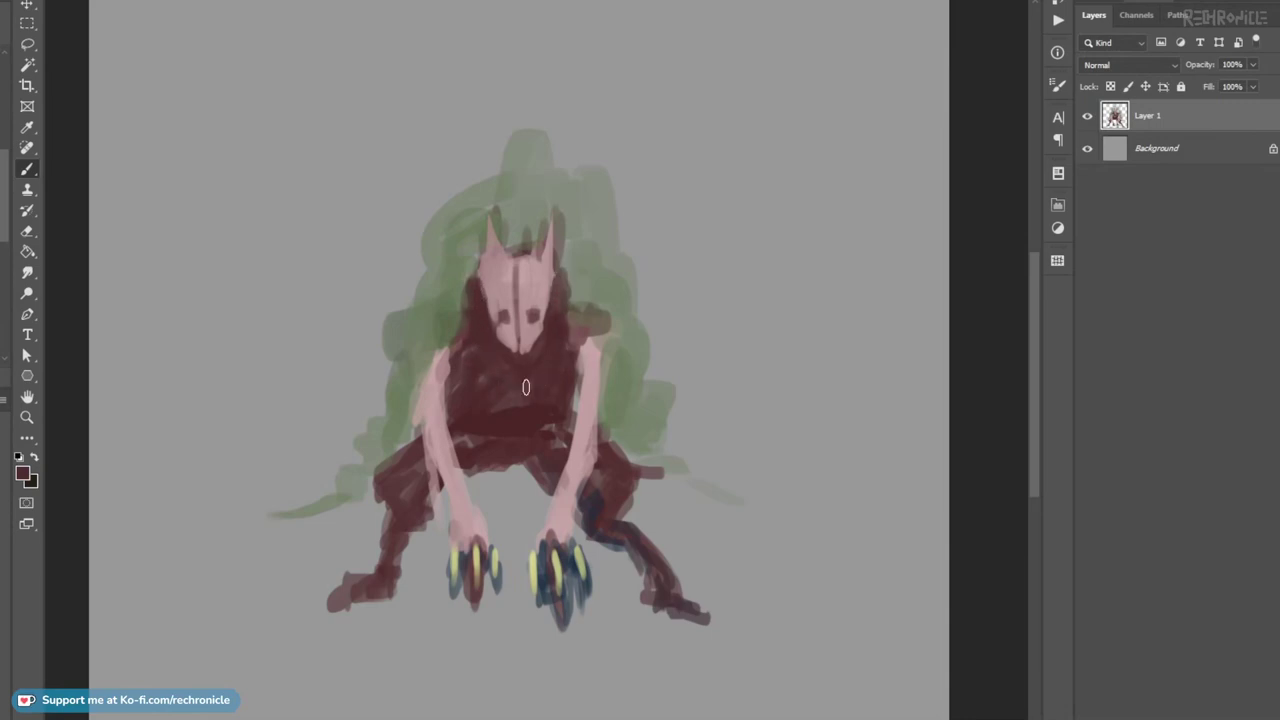
pyautogui.moveTo(577, 315)
pyautogui.mouseDown()
pyautogui.moveTo(603, 343)
pyautogui.moveTo(577, 348)
pyautogui.moveTo(624, 340)
pyautogui.mouseUp()
pyautogui.moveTo(451, 343); pyautogui.dragTo(420, 358)
pyautogui.moveTo(580, 350); pyautogui.dragTo(638, 348)
# Repaint the mass behind the creature in sampled green, making it taller and wider with tufts spreading to both sides.
pyautogui.keyDown('alt'); pyautogui.click(412, 380); pyautogui.keyUp('alt')
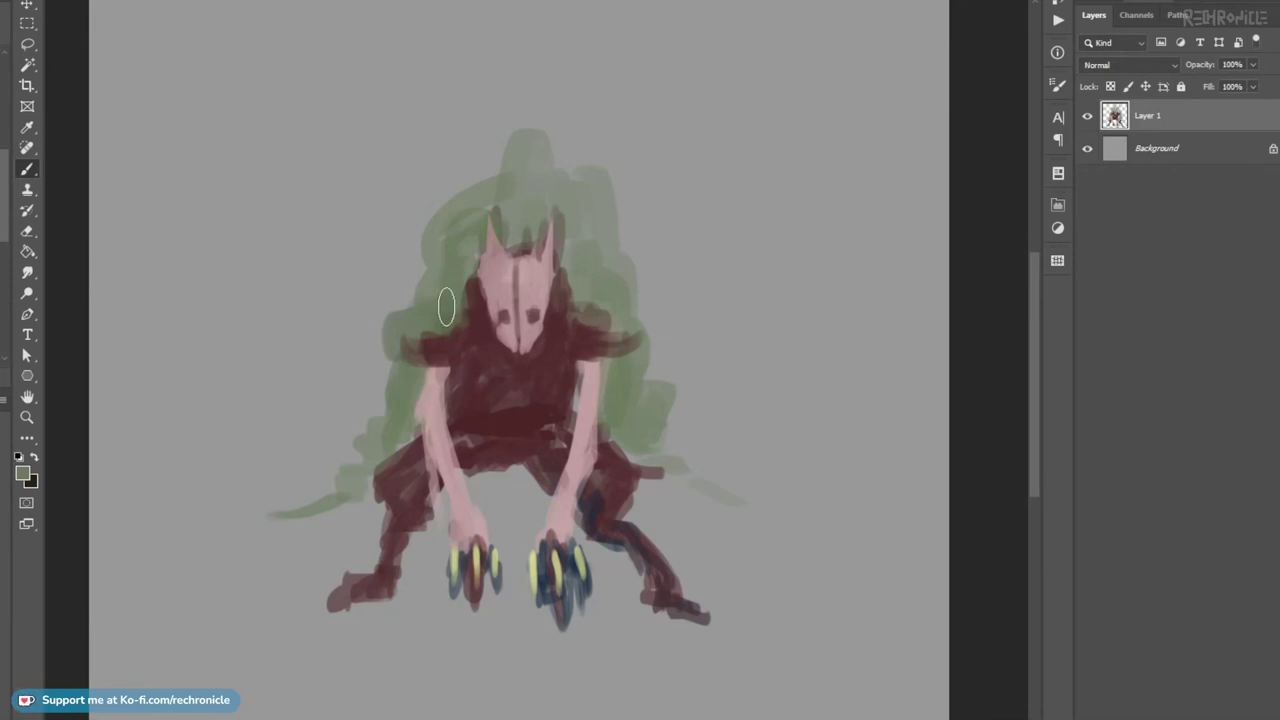
pyautogui.moveTo(466, 191)
pyautogui.mouseDown()
pyautogui.moveTo(491, 168)
pyautogui.moveTo(497, 206)
pyautogui.moveTo(525, 231)
pyautogui.moveTo(512, 219)
pyautogui.moveTo(540, 136)
pyautogui.moveTo(566, 141)
pyautogui.moveTo(592, 272)
pyautogui.moveTo(583, 158)
pyautogui.moveTo(618, 166)
pyautogui.moveTo(602, 280)
pyautogui.moveTo(625, 261)
pyautogui.moveTo(641, 320)
pyautogui.moveTo(654, 283)
pyautogui.moveTo(643, 285)
pyautogui.moveTo(650, 383)
pyautogui.moveTo(649, 361)
pyautogui.moveTo(634, 439)
pyautogui.moveTo(618, 436)
pyautogui.moveTo(666, 453)
pyautogui.moveTo(657, 487)
pyautogui.moveTo(708, 508)
pyautogui.mouseUp()
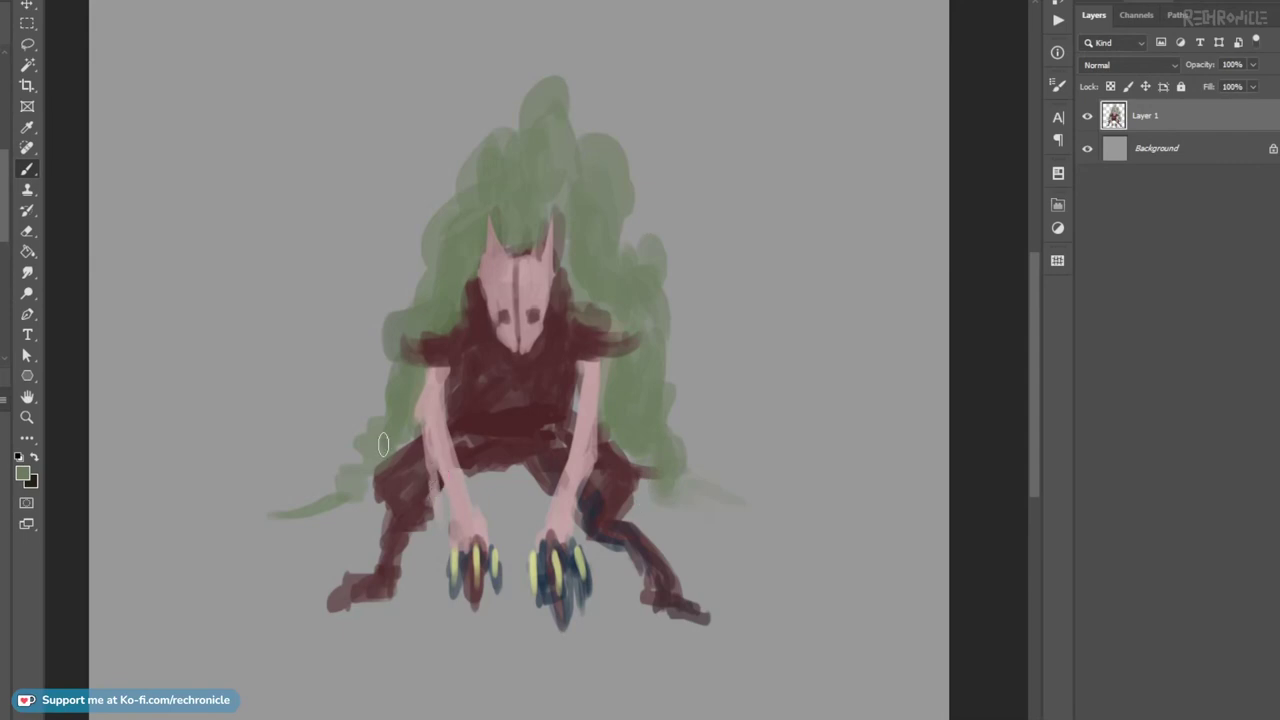
pyautogui.moveTo(368, 463)
pyautogui.mouseDown()
pyautogui.moveTo(360, 516)
pyautogui.moveTo(322, 498)
pyautogui.moveTo(276, 532)
pyautogui.moveTo(341, 484)
pyautogui.moveTo(384, 356)
pyautogui.moveTo(368, 308)
pyautogui.mouseUp()
pyautogui.moveTo(659, 418)
pyautogui.mouseDown()
pyautogui.moveTo(677, 371)
pyautogui.moveTo(672, 451)
pyautogui.moveTo(700, 429)
pyautogui.moveTo(709, 491)
pyautogui.moveTo(669, 498)
pyautogui.moveTo(693, 493)
pyautogui.moveTo(704, 518)
pyautogui.moveTo(726, 508)
pyautogui.moveTo(780, 528)
pyautogui.mouseUp()
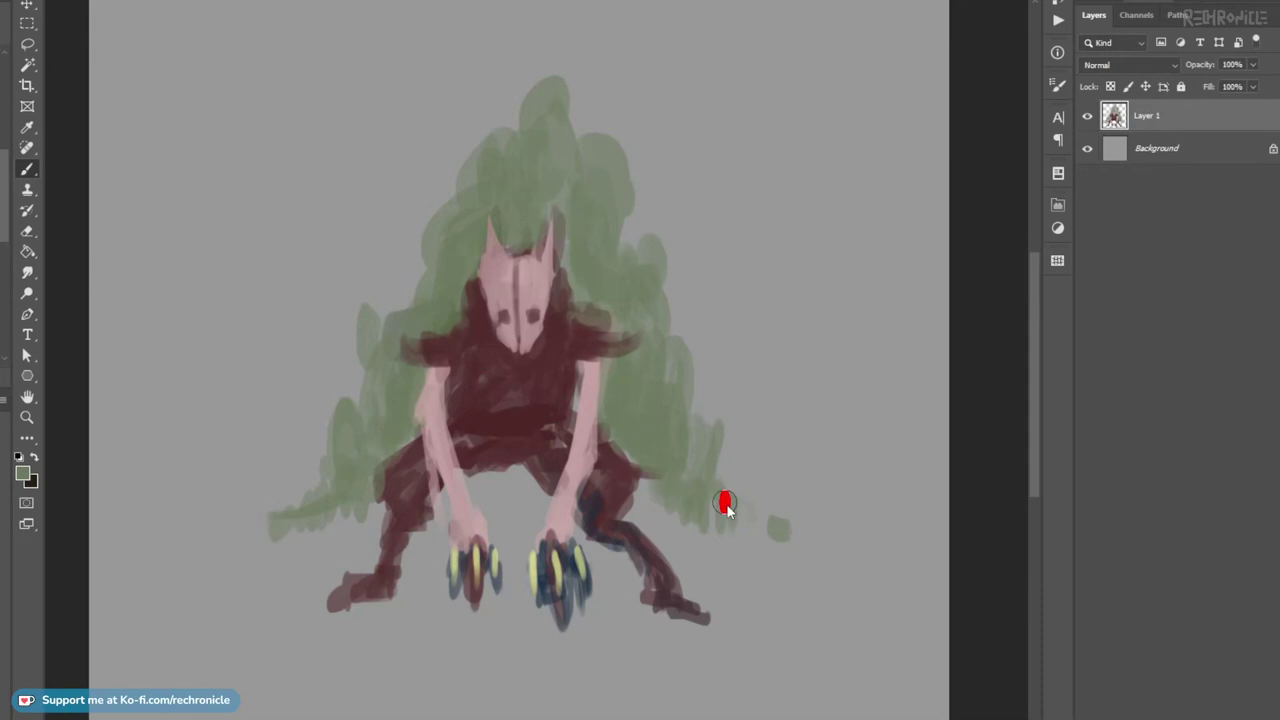
# Rework the right shin and both feet in sampled maroon, erasing the stray edges around them.
pyautogui.keyDown('alt'); pyautogui.click(405, 545); pyautogui.keyUp('alt')
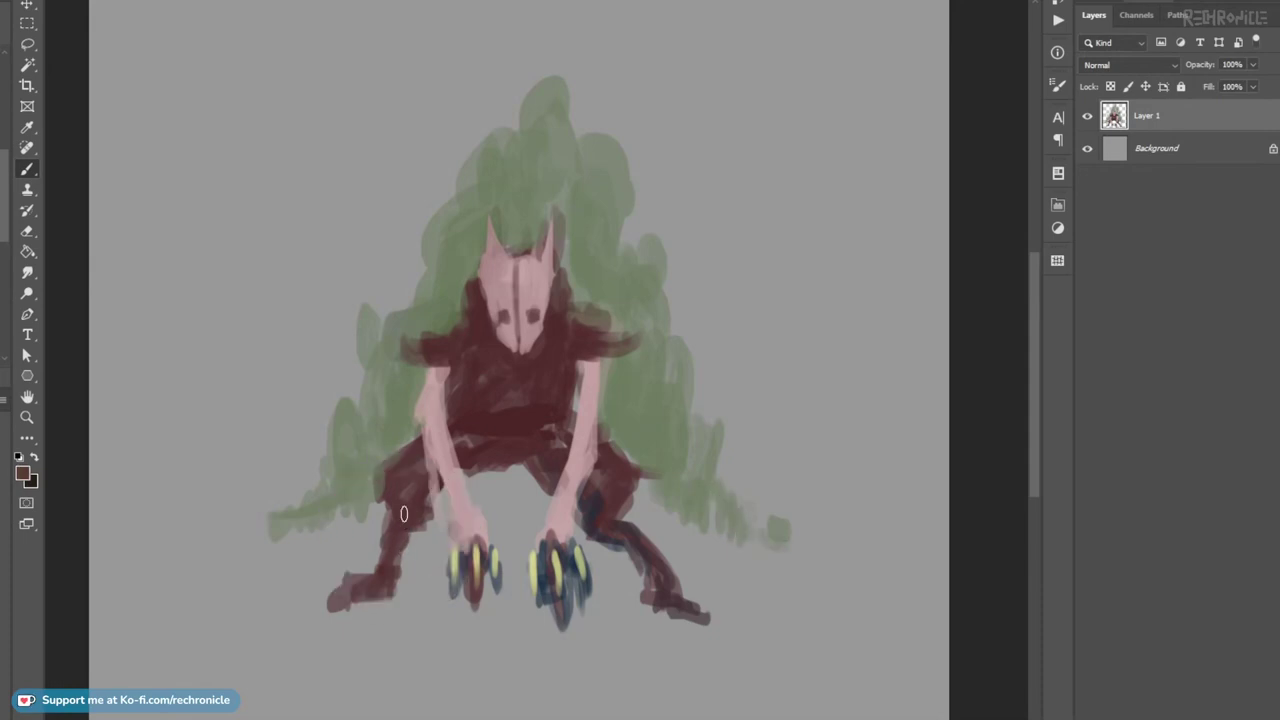
pyautogui.press('e')
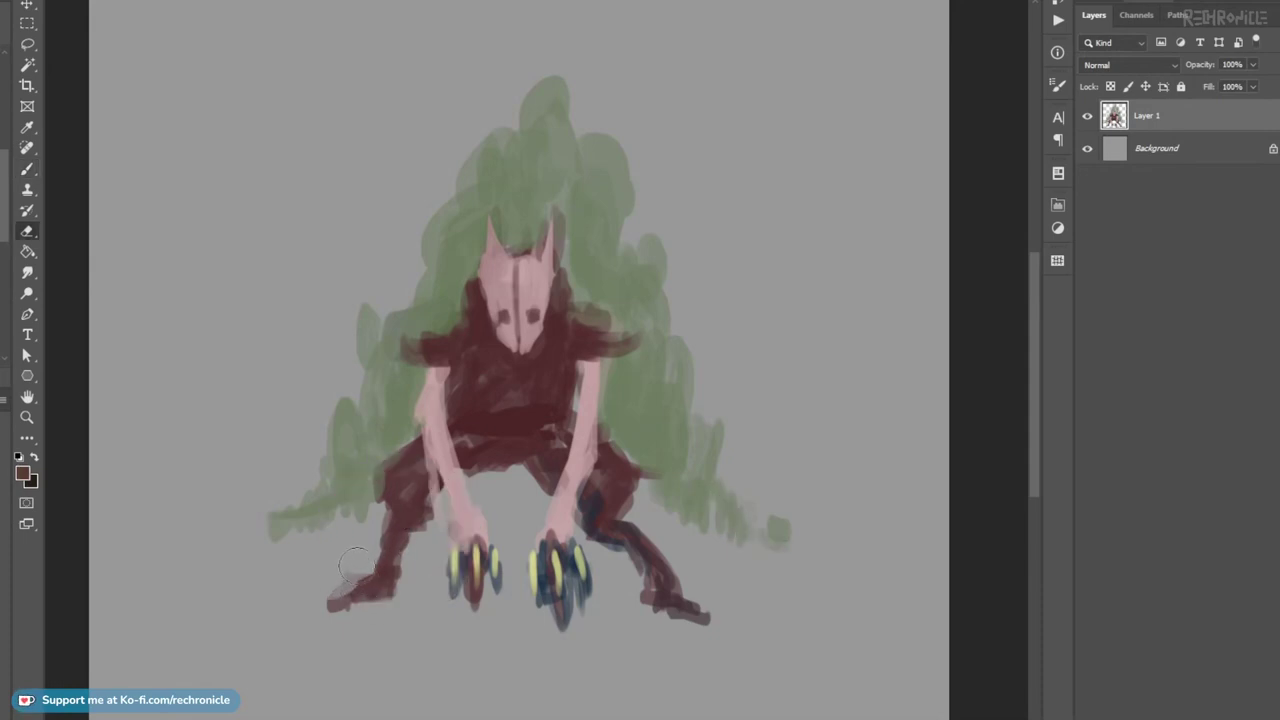
pyautogui.press('b')
pyautogui.moveTo(665, 605); pyautogui.dragTo(700, 620)
pyautogui.press('e')
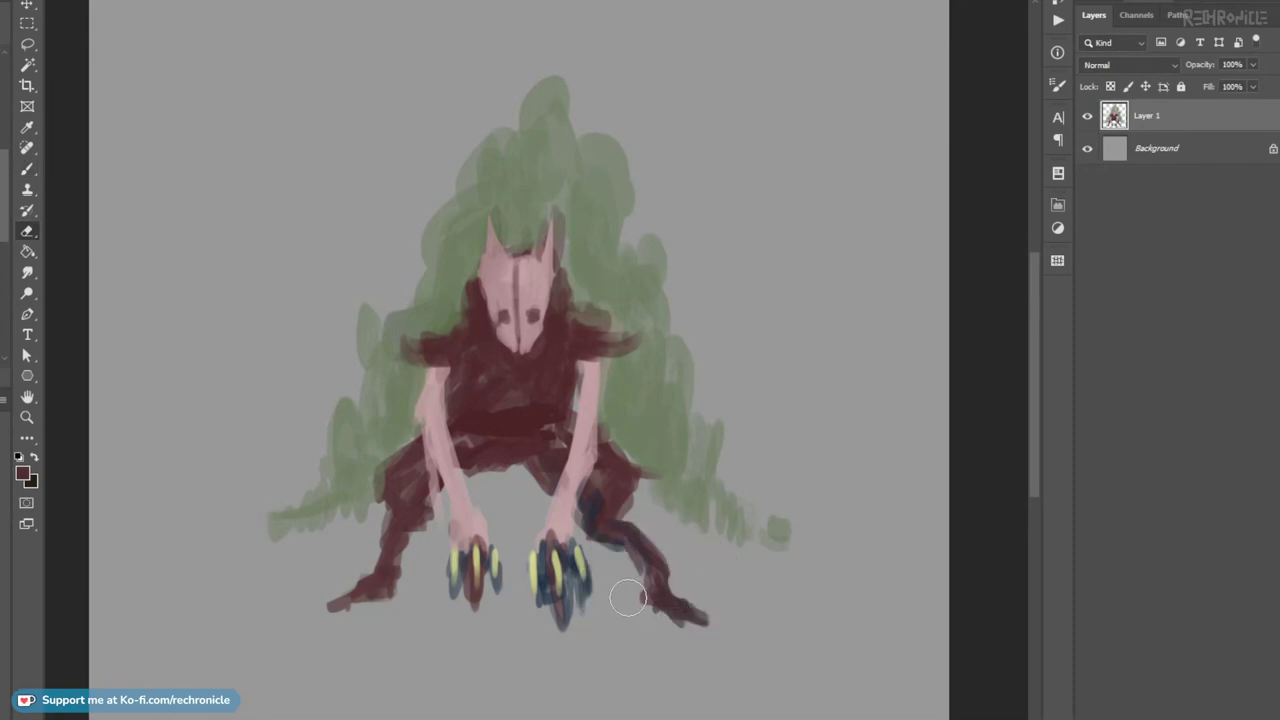
pyautogui.press('b')
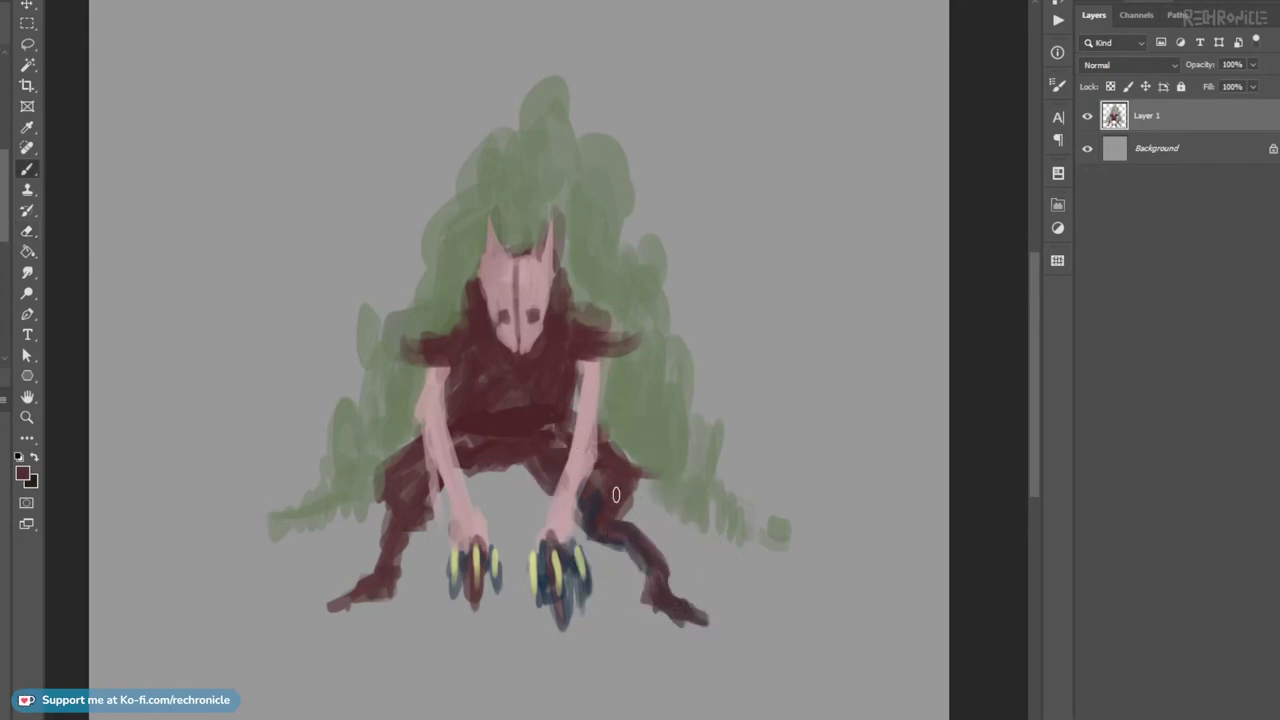
pyautogui.press('e')
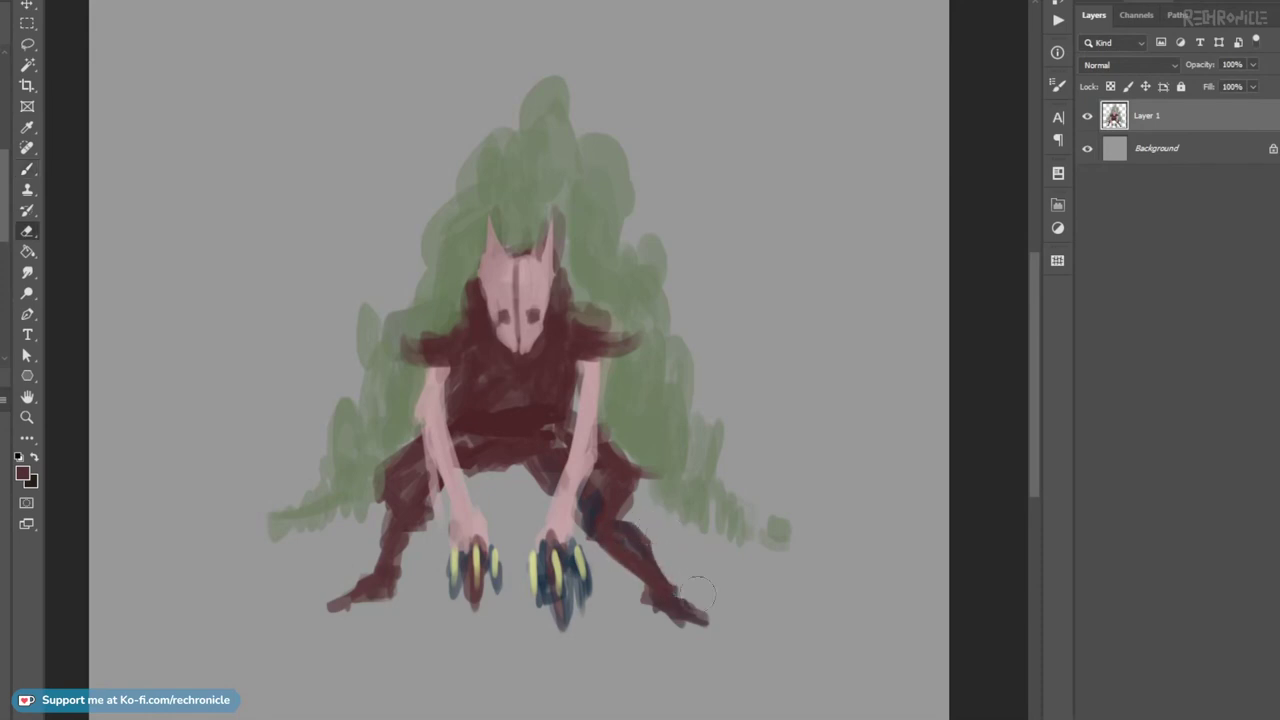
# Extend the right foot to a long pointed tip in maroon and trim the edges of both feet with the Eraser.
pyautogui.press('l')
pyautogui.press('b')
pyautogui.moveTo(660, 598); pyautogui.dragTo(727, 633)
pyautogui.press('e')
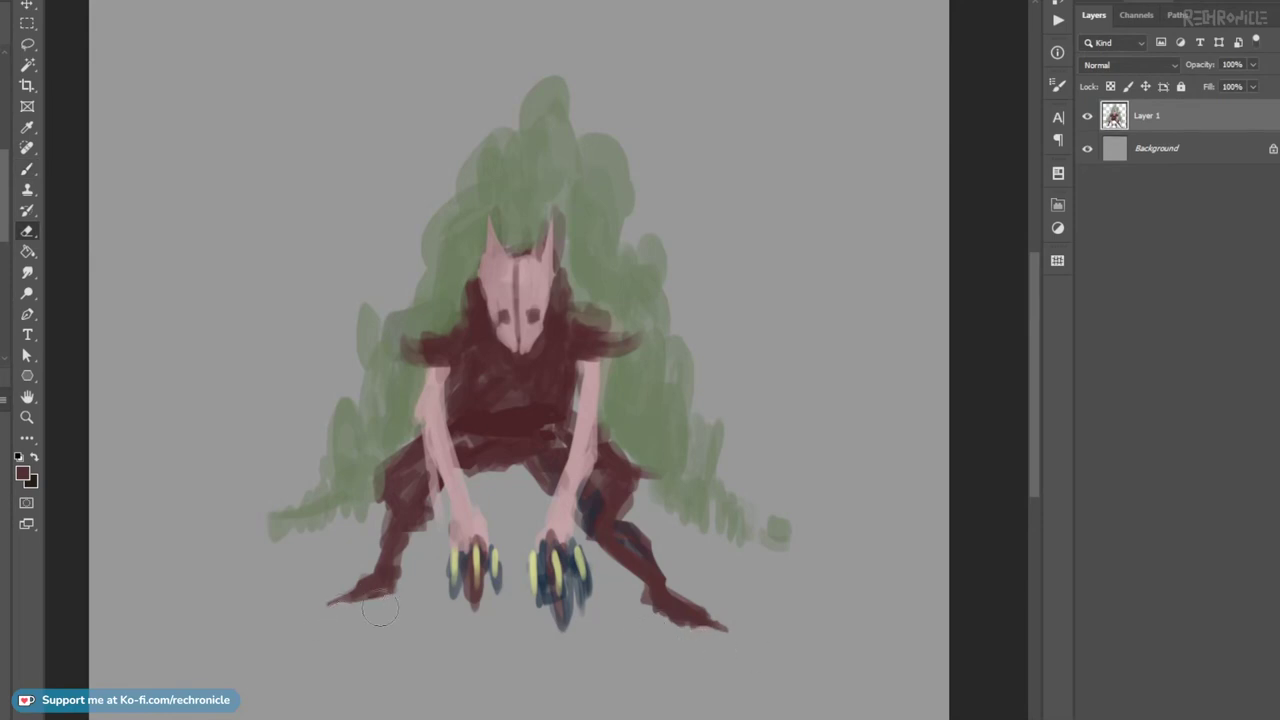
pyautogui.press('b')
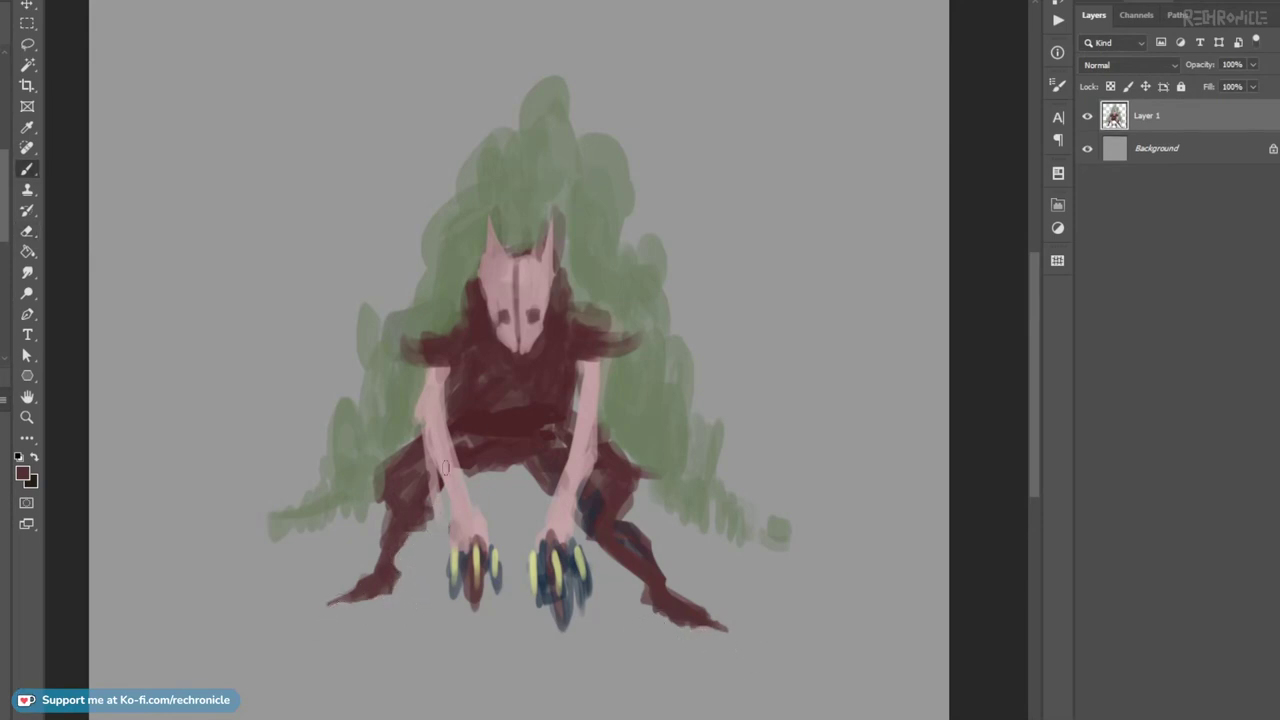
# Touch up both arms in sampled pink.
pyautogui.keyDown('alt'); pyautogui.click(448, 451); pyautogui.keyUp('alt')
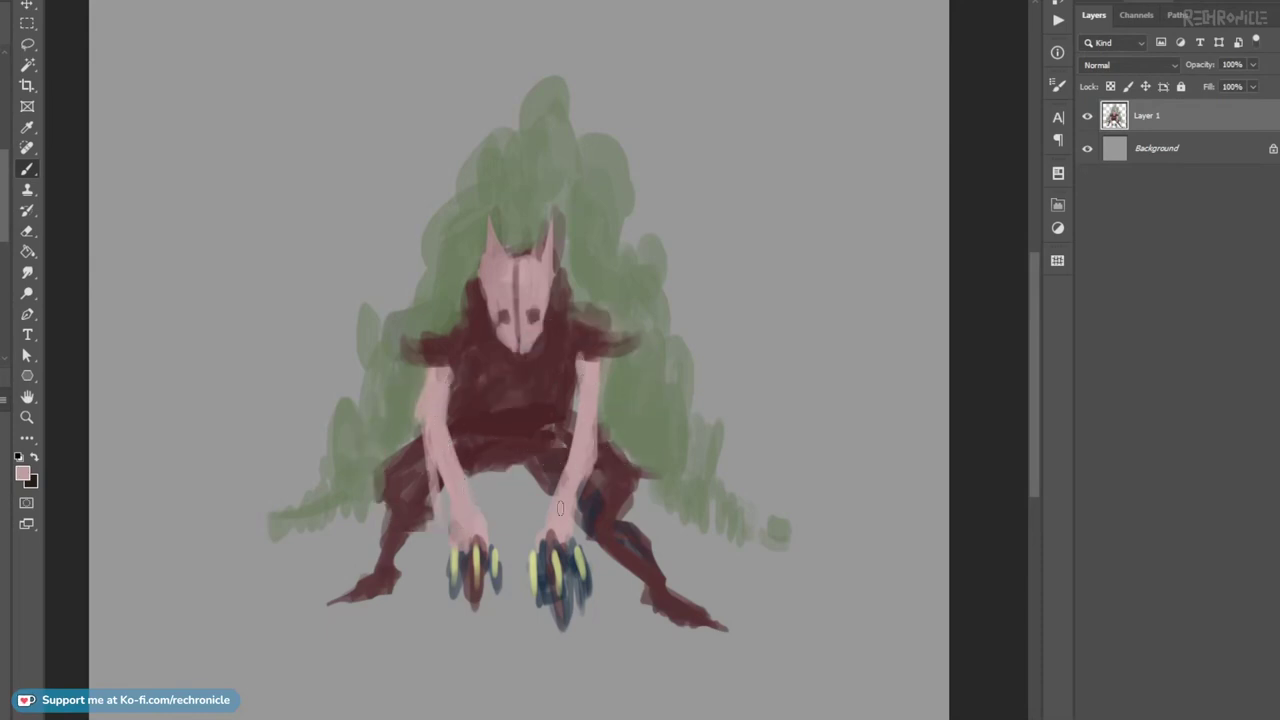
pyautogui.moveTo(560, 397); pyautogui.dragTo(555, 462)
# Add a sharp upward spike to each shoulder by filling lasso selections with sampled maroon.
pyautogui.keyDown('alt'); pyautogui.click(472, 421); pyautogui.keyUp('alt')
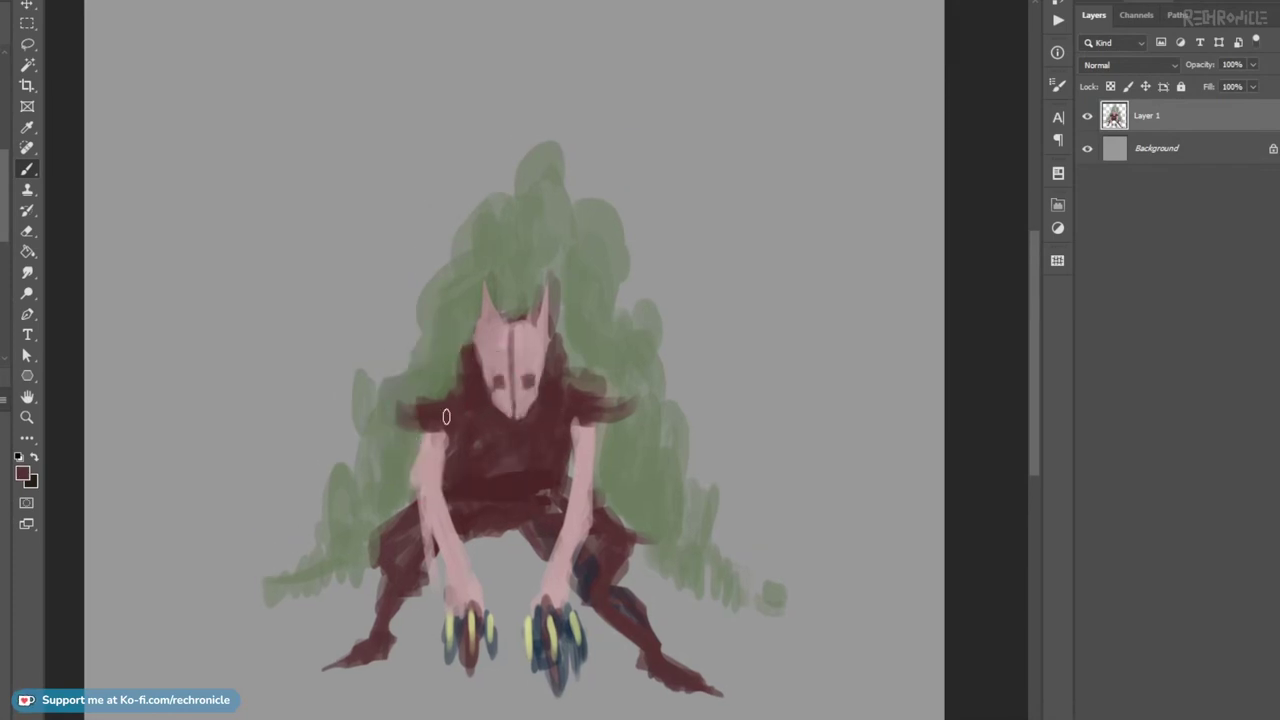
pyautogui.press('l')
pyautogui.moveTo(457, 455); pyautogui.dragTo(409, 425)
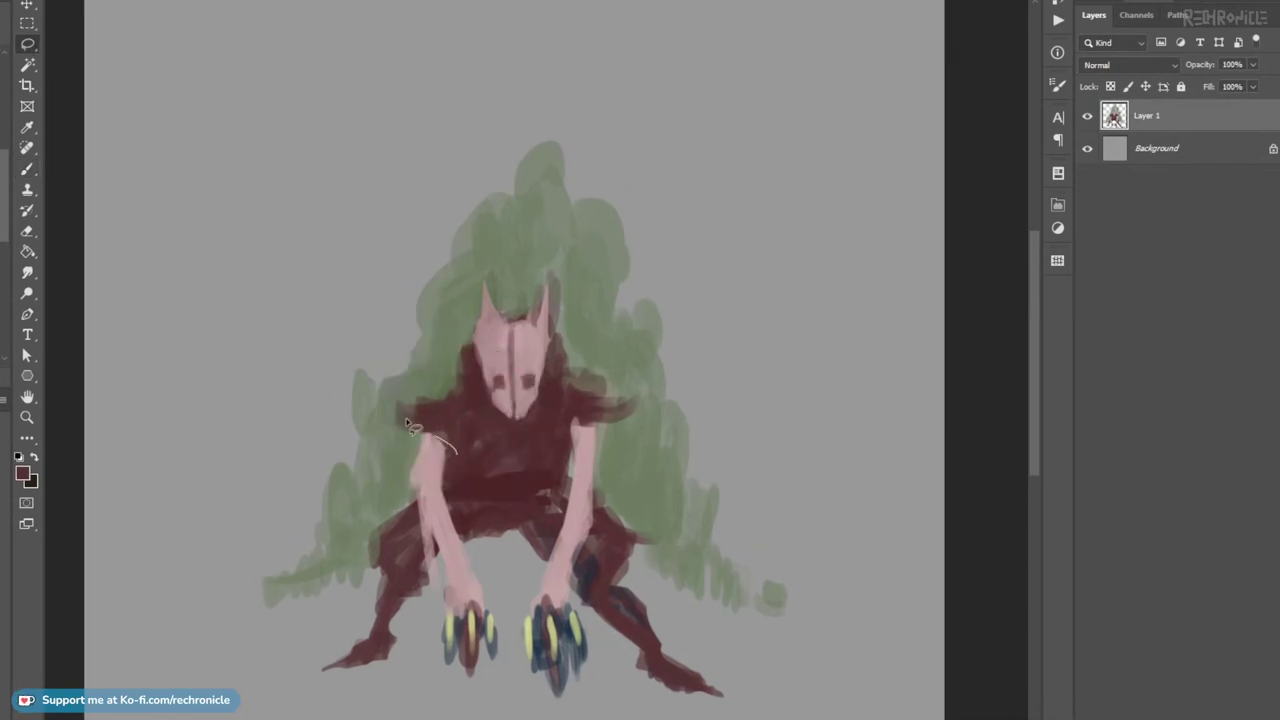
pyautogui.moveTo(412, 370)
pyautogui.mouseDown()
pyautogui.moveTo(471, 409)
pyautogui.moveTo(422, 364)
pyautogui.mouseUp()
pyautogui.press('b')
pyautogui.keyDown('alt'); pyautogui.click(453, 413); pyautogui.keyUp('alt')
pyautogui.hotkey('ctrl', 'd')
pyautogui.press('l')
pyautogui.moveTo(569, 432)
pyautogui.mouseDown()
pyautogui.moveTo(575, 395)
pyautogui.moveTo(630, 364)
pyautogui.mouseUp()
pyautogui.moveTo(622, 408)
pyautogui.mouseDown()
pyautogui.moveTo(572, 430)
pyautogui.moveTo(651, 358)
pyautogui.mouseUp()
pyautogui.press('b')
pyautogui.hotkey('ctrl', 'd')
# Add a new layer and cover the mask's eye sockets and the middle of its central line in sampled pink.
pyautogui.moveTo(520, 343); pyautogui.dragTo(505, 350)
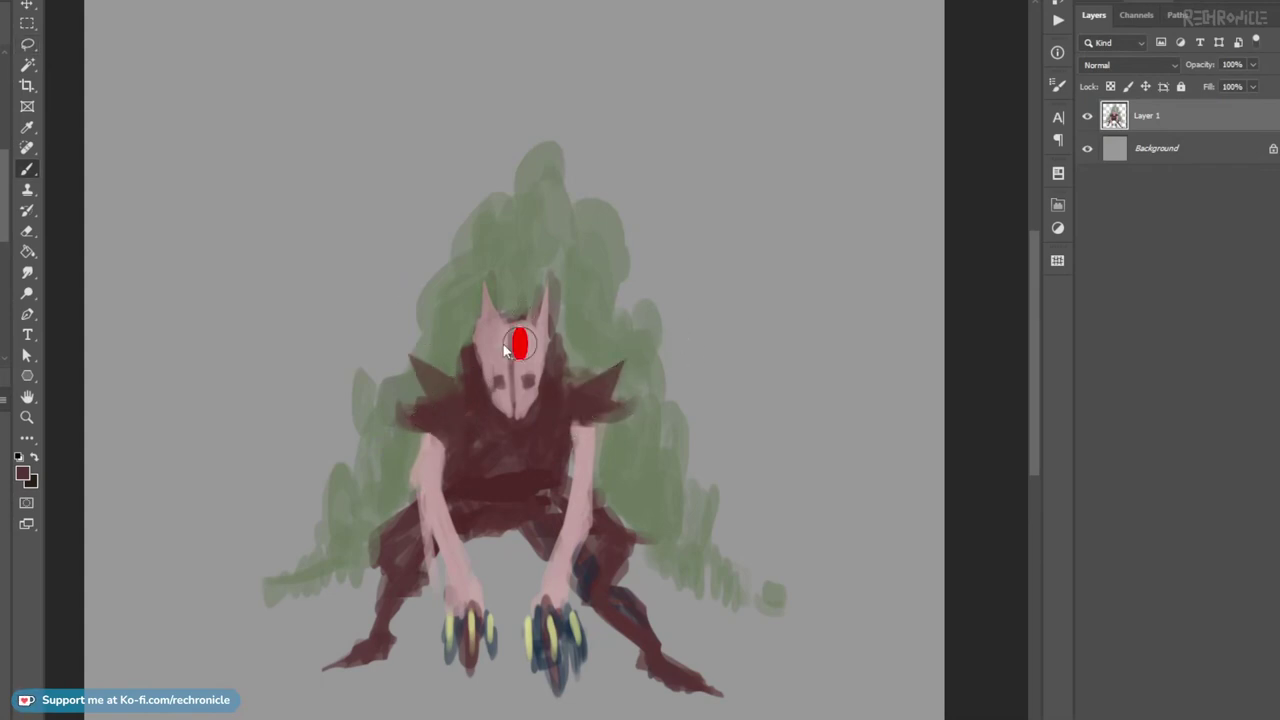
pyautogui.press('z')
pyautogui.press('b')
pyautogui.moveTo(511, 363)
pyautogui.mouseDown()
pyautogui.moveTo(560, 363)
pyautogui.moveTo(495, 361)
pyautogui.moveTo(520, 364)
pyautogui.mouseUp()
pyautogui.hotkey('ctrl', 'shift', 'alt', 'n')
pyautogui.press('z')
pyautogui.moveTo(491, 410)
pyautogui.mouseDown()
pyautogui.moveTo(501, 399)
pyautogui.moveTo(480, 420)
pyautogui.moveTo(495, 418)
pyautogui.moveTo(477, 400)
pyautogui.mouseUp()
pyautogui.press('b')
pyautogui.keyDown('alt'); pyautogui.rightClick(500, 398); pyautogui.keyUp('alt')
pyautogui.moveTo(556, 386)
pyautogui.mouseDown()
pyautogui.moveTo(570, 402)
pyautogui.moveTo(558, 418)
pyautogui.moveTo(588, 408)
pyautogui.mouseUp()
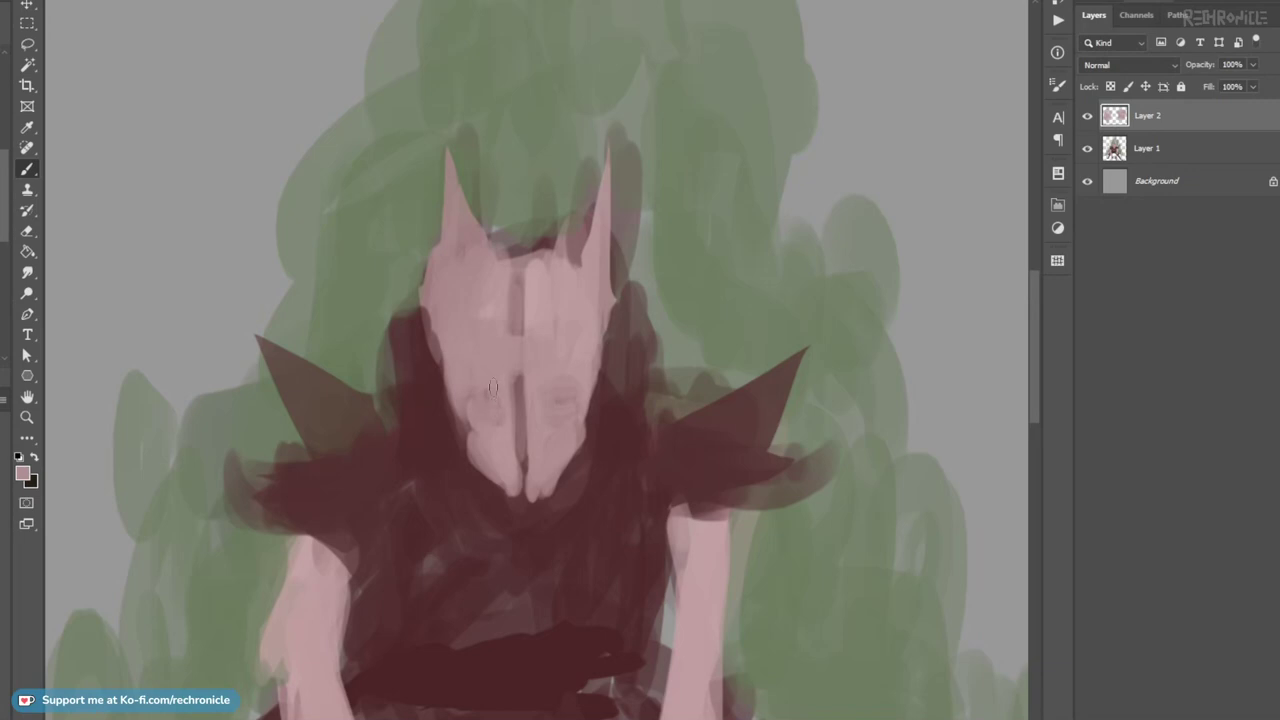
# Choose a dark teal and paint two rounded eyes on the mask.
pyautogui.keyDown('alt'); pyautogui.click(475, 511); pyautogui.keyUp('alt')
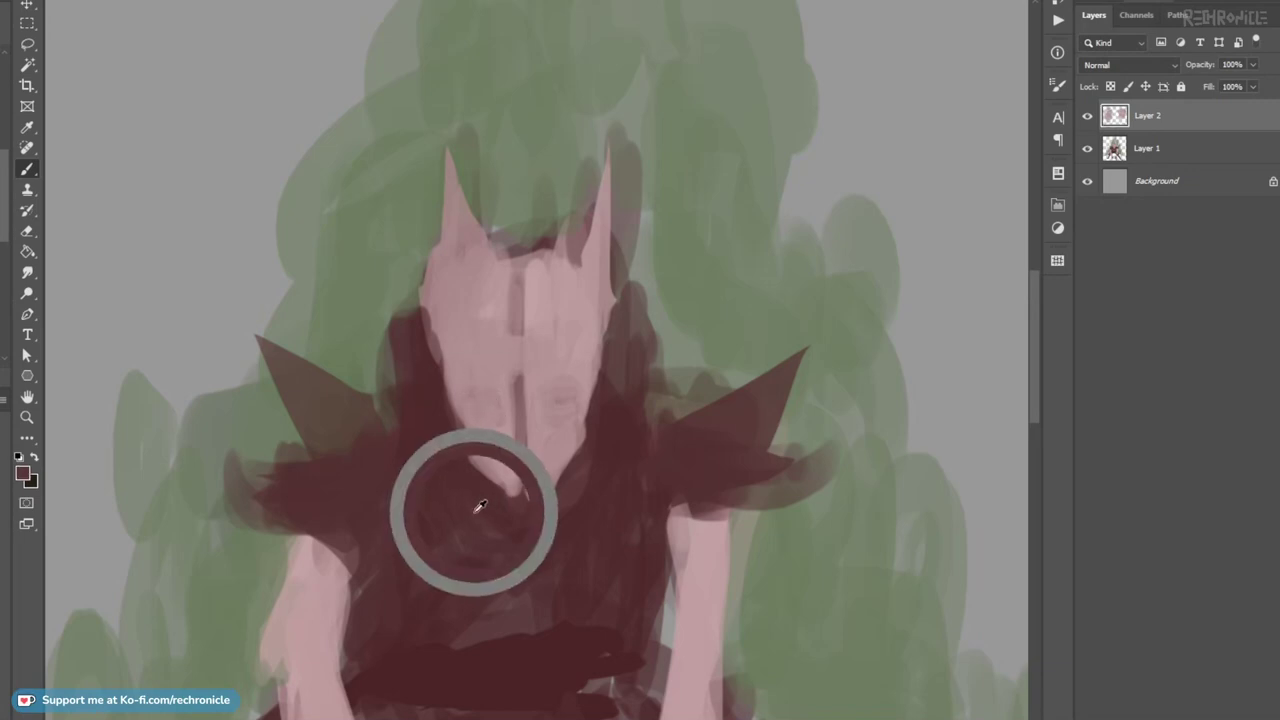
pyautogui.keyDown('alt'); pyautogui.keyDown('shift'); pyautogui.rightClick(494, 487); pyautogui.keyUp('shift'); pyautogui.keyUp('alt')
pyautogui.moveTo(484, 398)
pyautogui.mouseDown()
pyautogui.moveTo(495, 422)
pyautogui.moveTo(483, 404)
pyautogui.moveTo(564, 406)
pyautogui.mouseUp()
pyautogui.hotkey('ctrl', 'z')
pyautogui.click(507, 387)
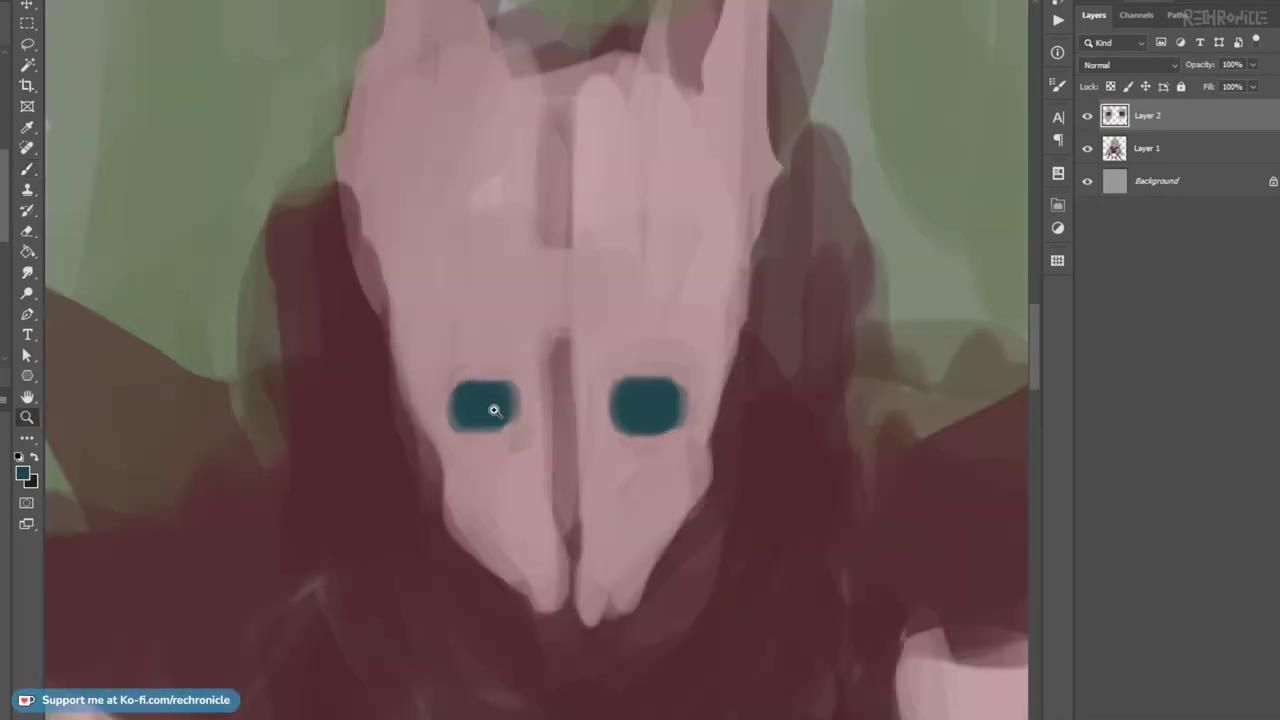
# Stretch the left eye into a vertical pointed diamond, and undo the attempted point on the right eye.
pyautogui.click(494, 409)
pyautogui.moveTo(447, 437)
pyautogui.mouseDown()
pyautogui.moveTo(471, 454)
pyautogui.moveTo(509, 391)
pyautogui.moveTo(474, 323)
pyautogui.moveTo(438, 373)
pyautogui.moveTo(471, 329)
pyautogui.moveTo(457, 343)
pyautogui.mouseUp()
pyautogui.moveTo(740, 380)
pyautogui.mouseDown()
pyautogui.moveTo(743, 347)
pyautogui.moveTo(782, 358)
pyautogui.moveTo(804, 384)
pyautogui.moveTo(782, 327)
pyautogui.mouseUp()
pyautogui.hotkey('ctrl', 'z')
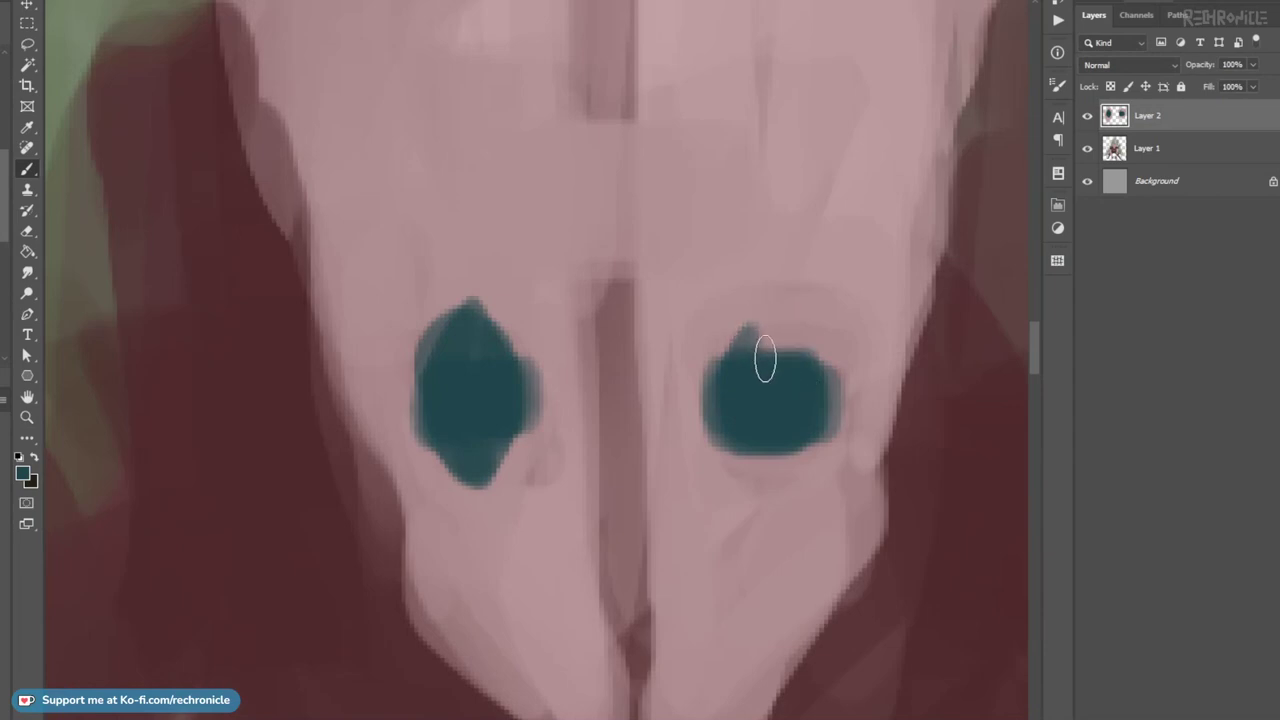
pyautogui.hotkey('ctrl', 'z')
# Draw a thin jagged teal crack from the forehead through the right eye down to the mask's centre line.
pyautogui.moveTo(798, 295)
pyautogui.mouseDown()
pyautogui.moveTo(800, 186)
pyautogui.moveTo(801, 203)
pyautogui.moveTo(871, 96)
pyautogui.mouseUp()
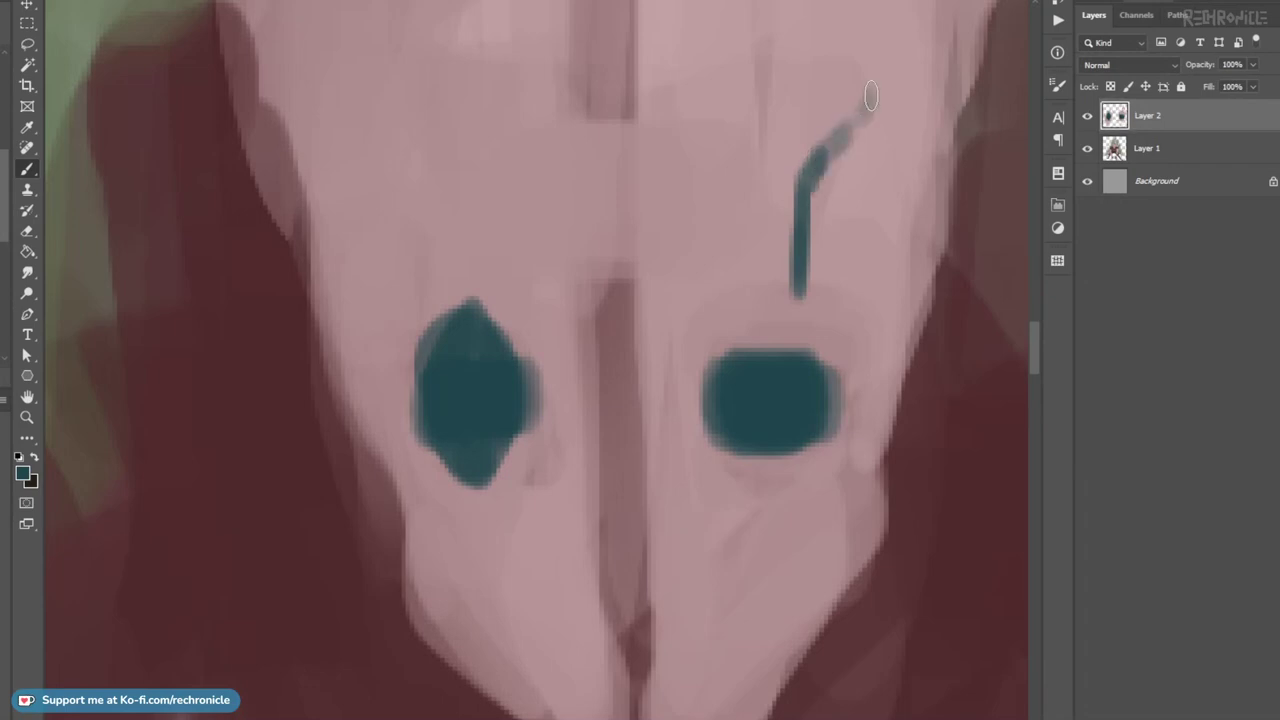
pyautogui.moveTo(798, 292)
pyautogui.mouseDown()
pyautogui.moveTo(775, 375)
pyautogui.moveTo(742, 402)
pyautogui.moveTo(732, 449)
pyautogui.moveTo(640, 562)
pyautogui.moveTo(624, 622)
pyautogui.mouseUp()
pyautogui.scroll(-1, 776, 368)
# Refine the mask's lower tip and the end of its central slit with sampled maroon and pink.
pyautogui.keyDown('alt'); pyautogui.click(615, 655); pyautogui.keyUp('alt')
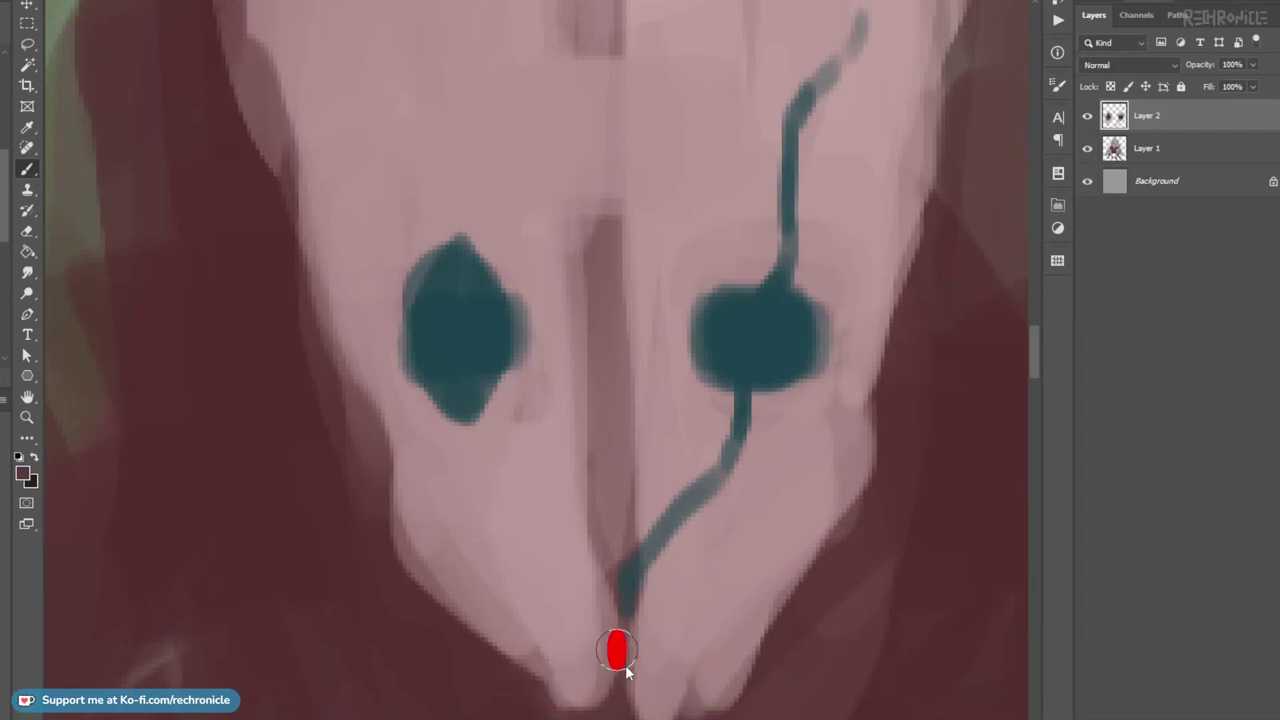
pyautogui.moveTo(611, 671)
pyautogui.mouseDown()
pyautogui.moveTo(629, 563)
pyautogui.moveTo(625, 468)
pyautogui.mouseUp()
pyautogui.scroll(-2, 574, 506)
pyautogui.keyDown('alt'); pyautogui.click(485, 495); pyautogui.keyUp('alt')
pyautogui.moveTo(522, 562); pyautogui.dragTo(562, 590)
pyautogui.keyDown('alt'); pyautogui.click(669, 518); pyautogui.keyUp('alt')
pyautogui.moveTo(646, 606)
pyautogui.mouseDown()
pyautogui.moveTo(681, 584)
pyautogui.moveTo(633, 622)
pyautogui.mouseUp()
pyautogui.moveTo(576, 574); pyautogui.dragTo(573, 607)
pyautogui.moveTo(636, 555); pyautogui.dragTo(689, 544)
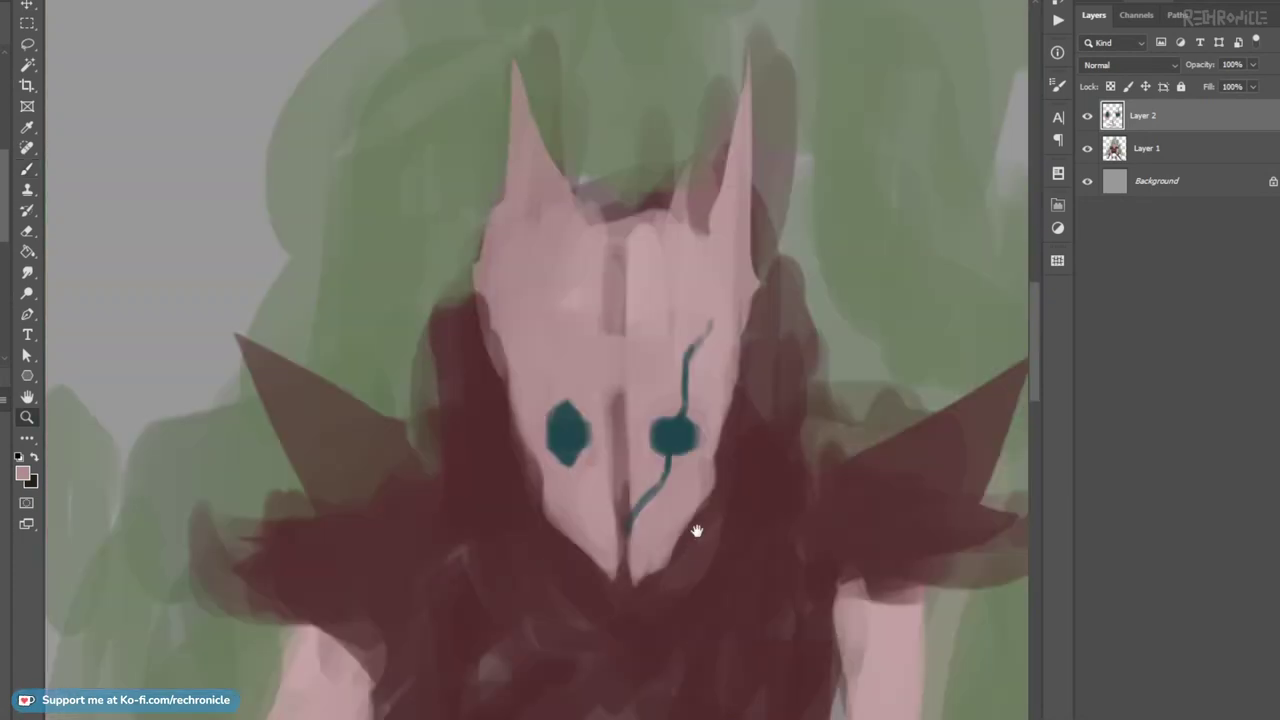
# Trim the mask's cheek outlines with sampled maroon, cutting a small notch beside the right eye.
pyautogui.click(500, 500)
pyautogui.press('b')
pyautogui.keyDown('alt'); pyautogui.click(447, 503); pyautogui.keyUp('alt')
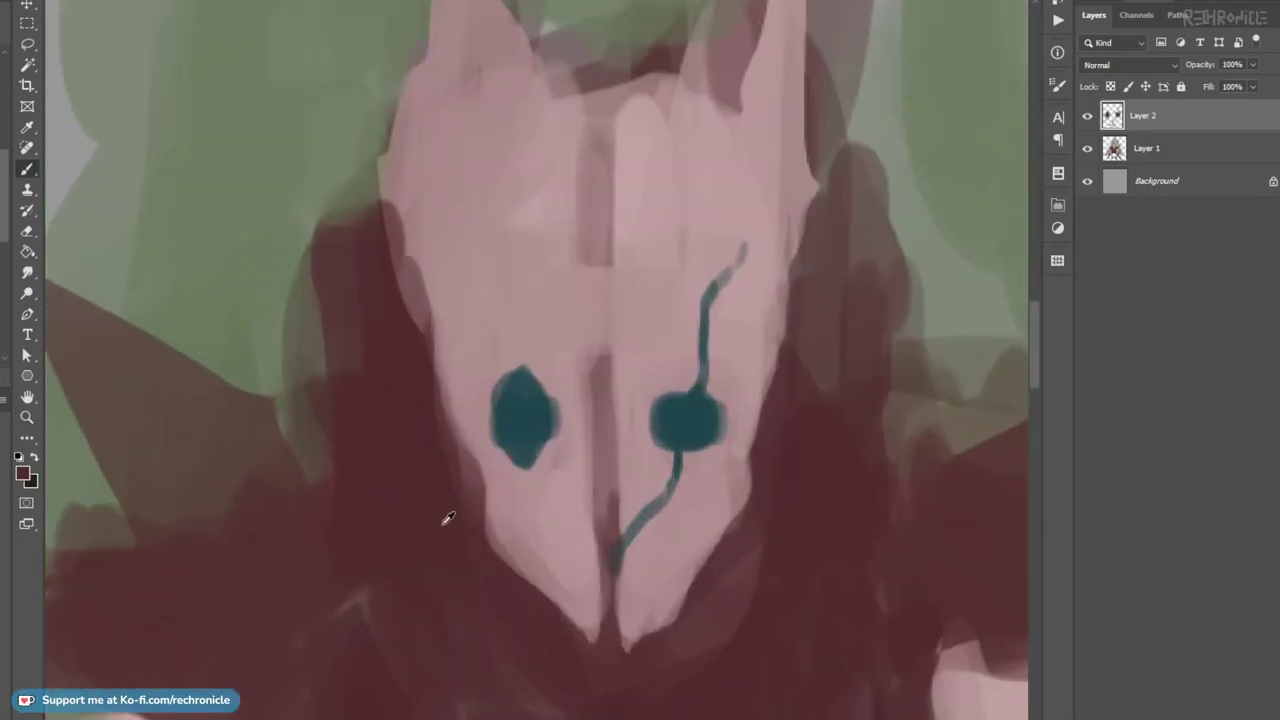
pyautogui.keyDown('alt'); pyautogui.click(775, 503); pyautogui.keyUp('alt')
pyautogui.moveTo(745, 482)
pyautogui.mouseDown()
pyautogui.moveTo(781, 396)
pyautogui.moveTo(781, 365)
pyautogui.mouseUp()
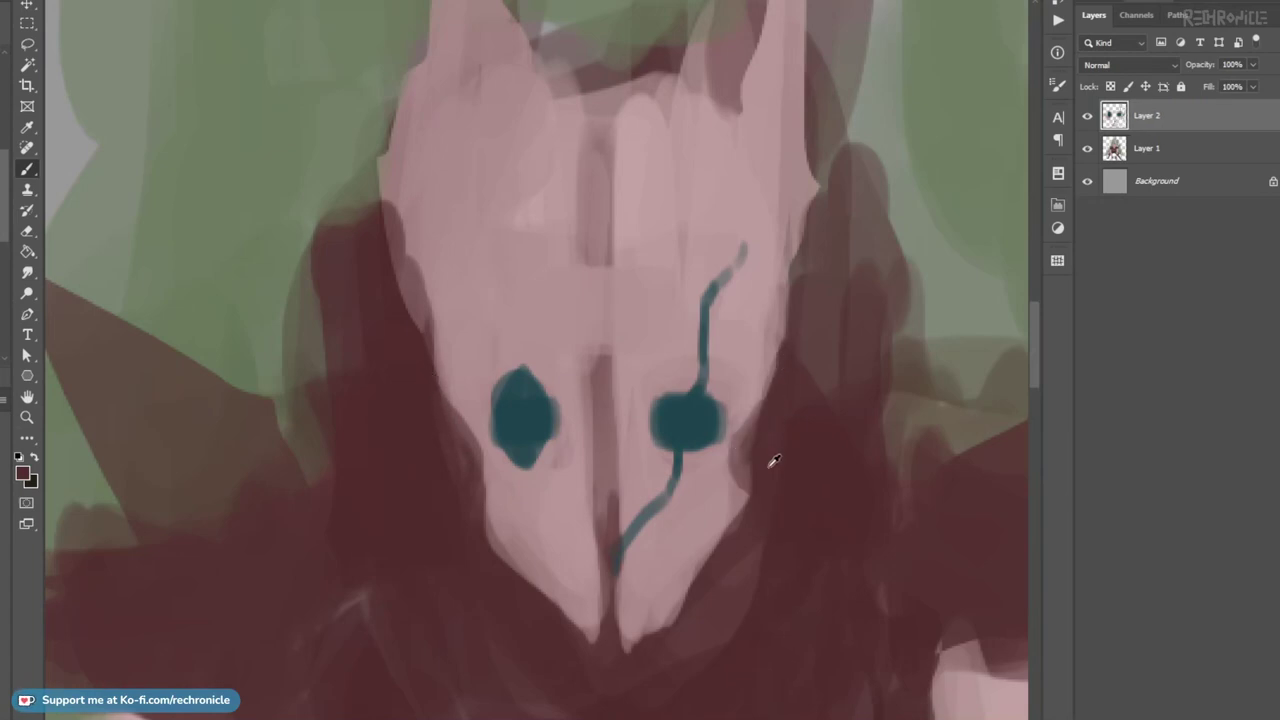
pyautogui.moveTo(760, 520); pyautogui.dragTo(657, 517)
# Darken both segments of the mask's central line with a sampled muted maroon.
pyautogui.press('z')
pyautogui.keyDown('alt'); pyautogui.click(700, 516); pyautogui.keyUp('alt')
pyautogui.click(583, 391)
pyautogui.press('b')
pyautogui.keyDown('alt'); pyautogui.click(583, 604); pyautogui.keyUp('alt')
pyautogui.moveTo(578, 578); pyautogui.dragTo(574, 480)
pyautogui.moveTo(571, 372)
pyautogui.mouseDown()
pyautogui.moveTo(573, 304)
pyautogui.moveTo(569, 387)
pyautogui.mouseUp()
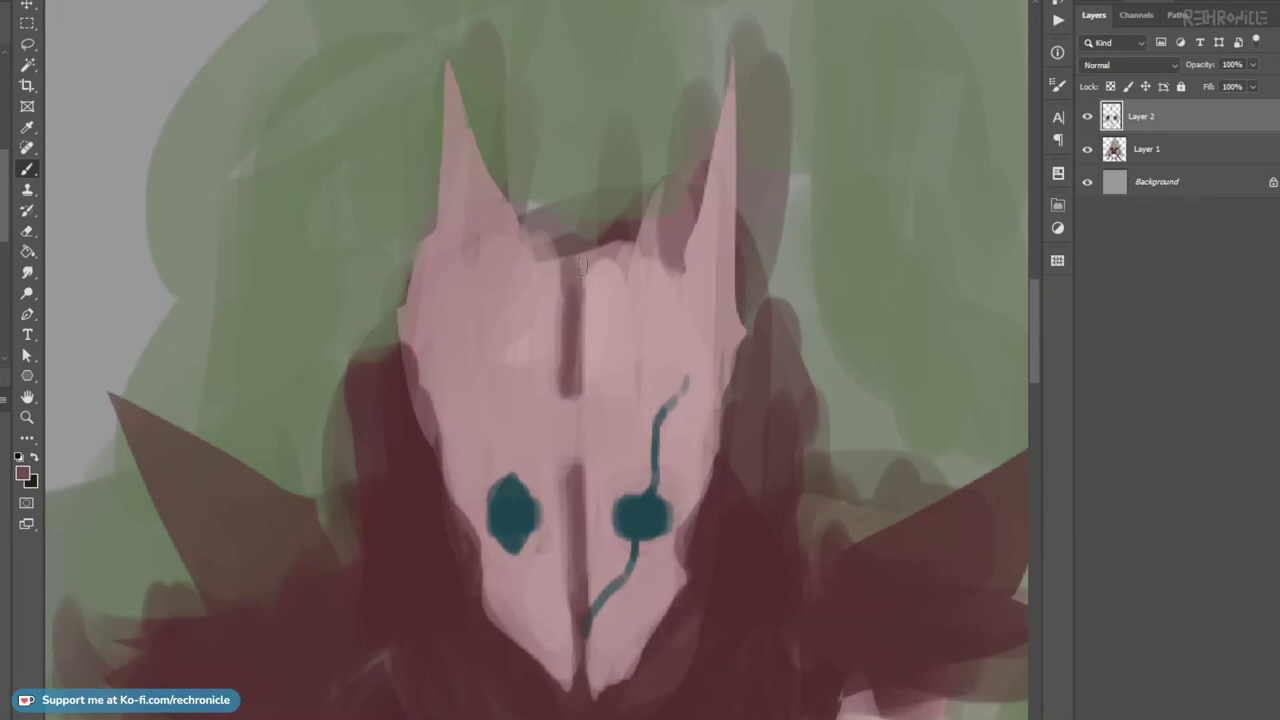
# Clean up the top edge of the mask between the horns with sampled dark maroon.
pyautogui.keyDown('alt'); pyautogui.click(608, 229); pyautogui.keyUp('alt')
pyautogui.moveTo(630, 244)
pyautogui.mouseDown()
pyautogui.moveTo(568, 251)
pyautogui.moveTo(521, 236)
pyautogui.moveTo(537, 246)
pyautogui.mouseUp()
pyautogui.moveTo(513, 204); pyautogui.dragTo(516, 228)
# Paint narrow vertical white pupils inside both teal eyes.
pyautogui.press('z')
pyautogui.moveTo(581, 290); pyautogui.dragTo(480, 292)
pyautogui.moveTo(645, 372)
pyautogui.mouseDown()
pyautogui.moveTo(686, 406)
pyautogui.moveTo(610, 374)
pyautogui.mouseUp()
pyautogui.moveTo(674, 431); pyautogui.dragTo(653, 428)
pyautogui.moveTo(580, 374); pyautogui.dragTo(760, 371)
pyautogui.moveTo(530, 374); pyautogui.dragTo(574, 374)
pyautogui.press('b')
pyautogui.press('d')
pyautogui.press('x')
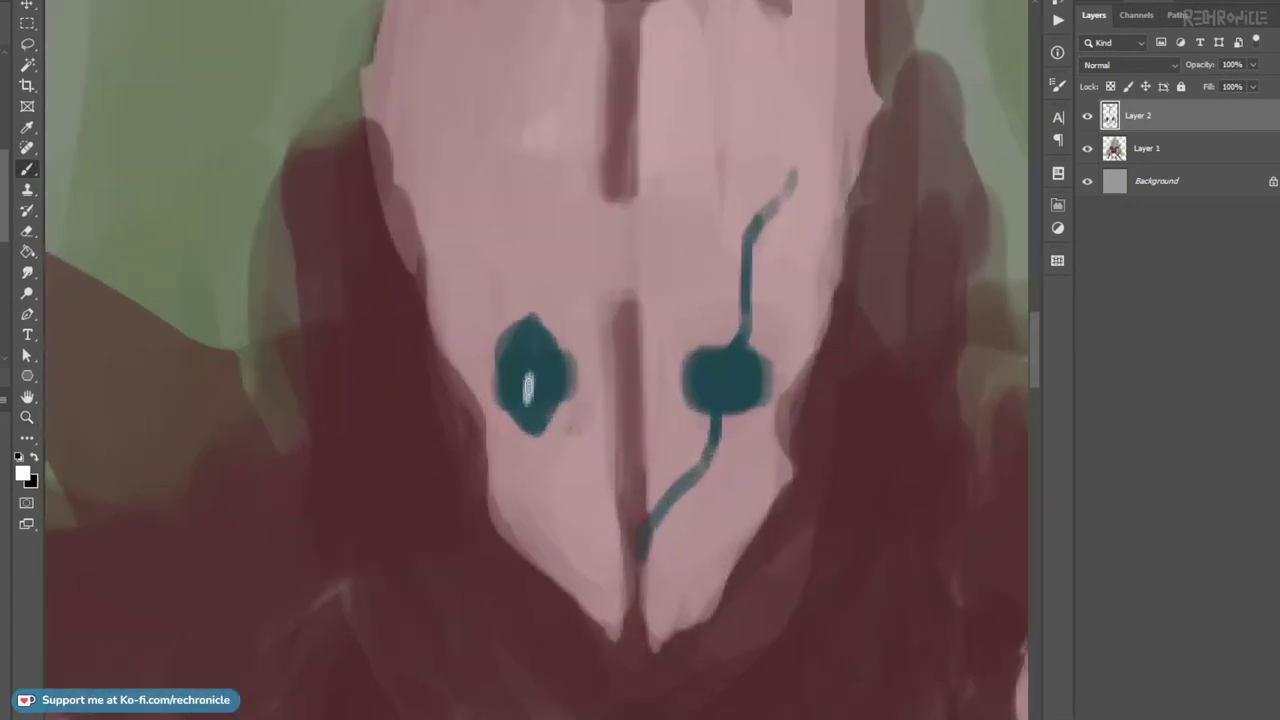
pyautogui.hotkey('ctrl', 'z')
pyautogui.moveTo(531, 358)
pyautogui.mouseDown()
pyautogui.moveTo(537, 412)
pyautogui.moveTo(535, 360)
pyautogui.mouseUp()
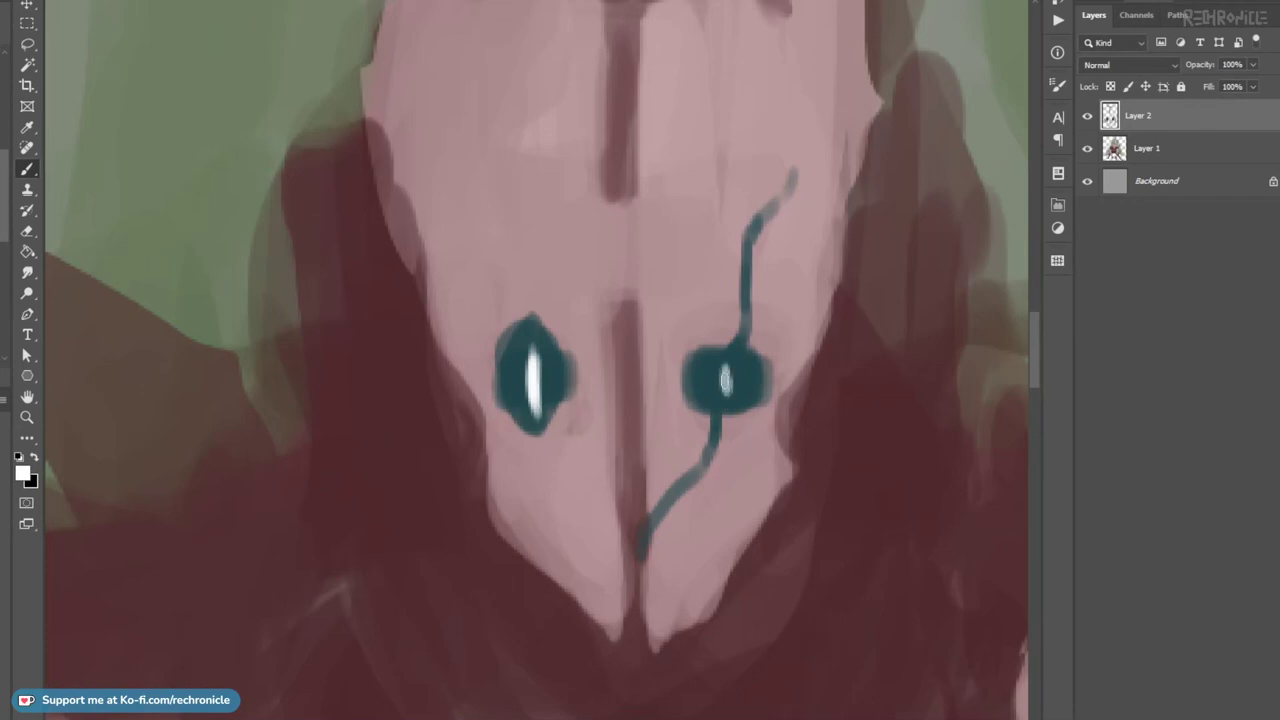
# Darken the upper thigh on the image's right side with a sampled dark purple.
pyautogui.press('z')
pyautogui.moveTo(730, 426); pyautogui.dragTo(674, 469)
pyautogui.moveTo(748, 496); pyautogui.dragTo(637, 434)
pyautogui.press('b')
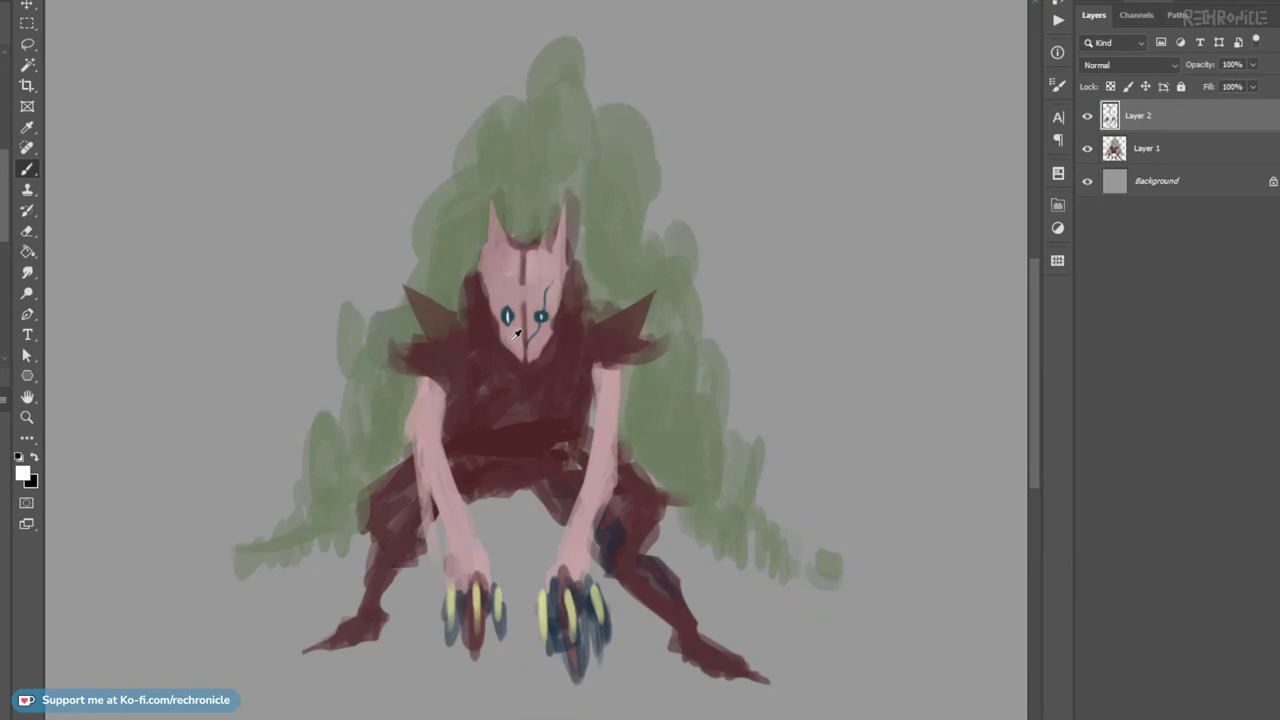
pyautogui.keyDown('alt'); pyautogui.click(487, 360); pyautogui.keyUp('alt')
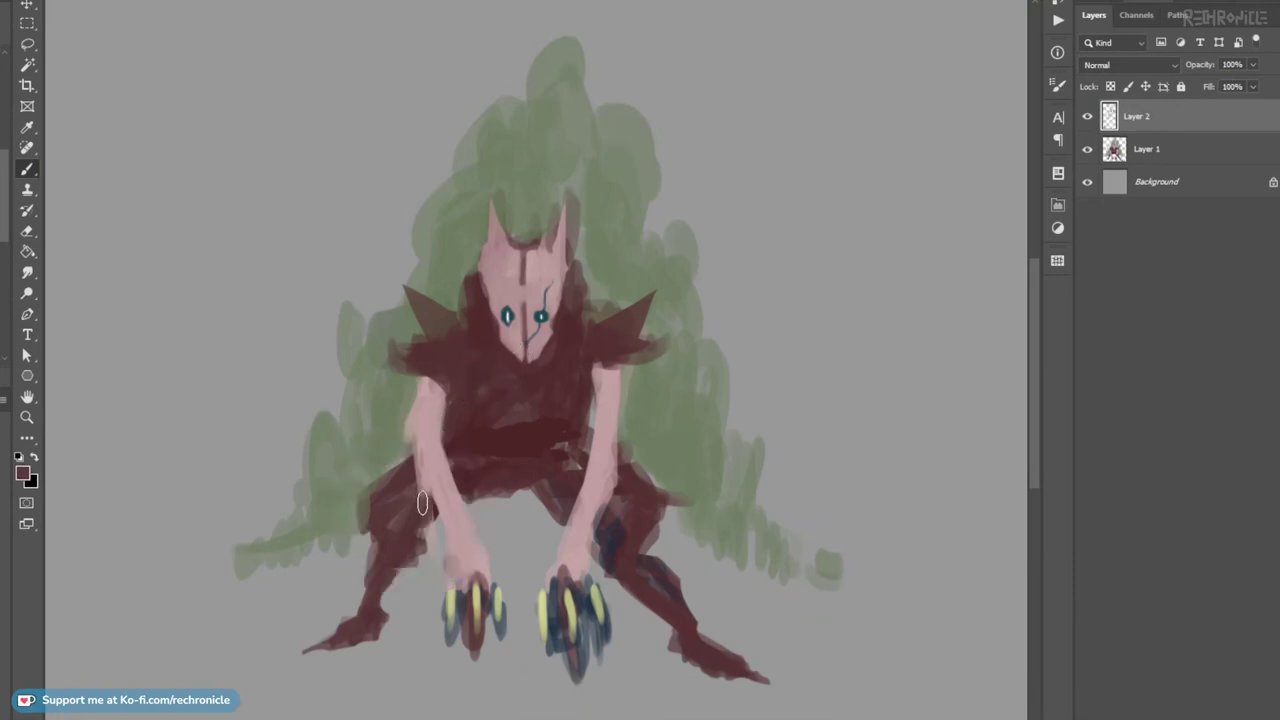
pyautogui.keyDown('alt'); pyautogui.click(612, 532); pyautogui.keyUp('alt')
pyautogui.moveTo(623, 490); pyautogui.dragTo(598, 545)
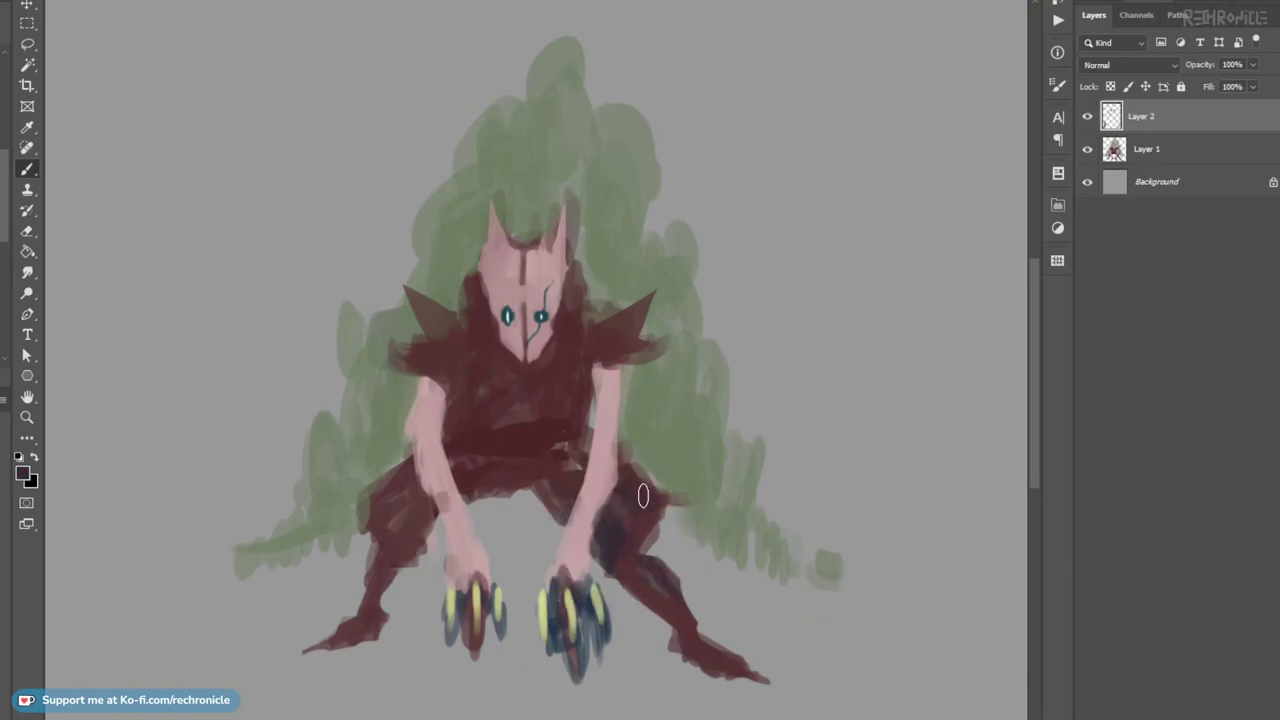
# Fill out the green mass beside the right knee and around the left thigh and shoulder with sampled green.
pyautogui.keyDown('alt'); pyautogui.click(640, 444); pyautogui.keyUp('alt')
pyautogui.moveTo(656, 478); pyautogui.dragTo(681, 507)
pyautogui.moveTo(703, 508)
pyautogui.mouseDown()
pyautogui.moveTo(689, 500)
pyautogui.moveTo(693, 521)
pyautogui.mouseUp()
pyautogui.moveTo(610, 390); pyautogui.dragTo(651, 434)
pyautogui.press('l')
pyautogui.press('b')
pyautogui.moveTo(369, 453); pyautogui.dragTo(377, 490)
pyautogui.moveTo(368, 418); pyautogui.dragTo(370, 455)
pyautogui.moveTo(425, 341); pyautogui.dragTo(419, 362)
# Extend the green mass into taller peaks above the head and smooth its stepped right edge with green strokes.
pyautogui.moveTo(477, 318); pyautogui.dragTo(470, 392)
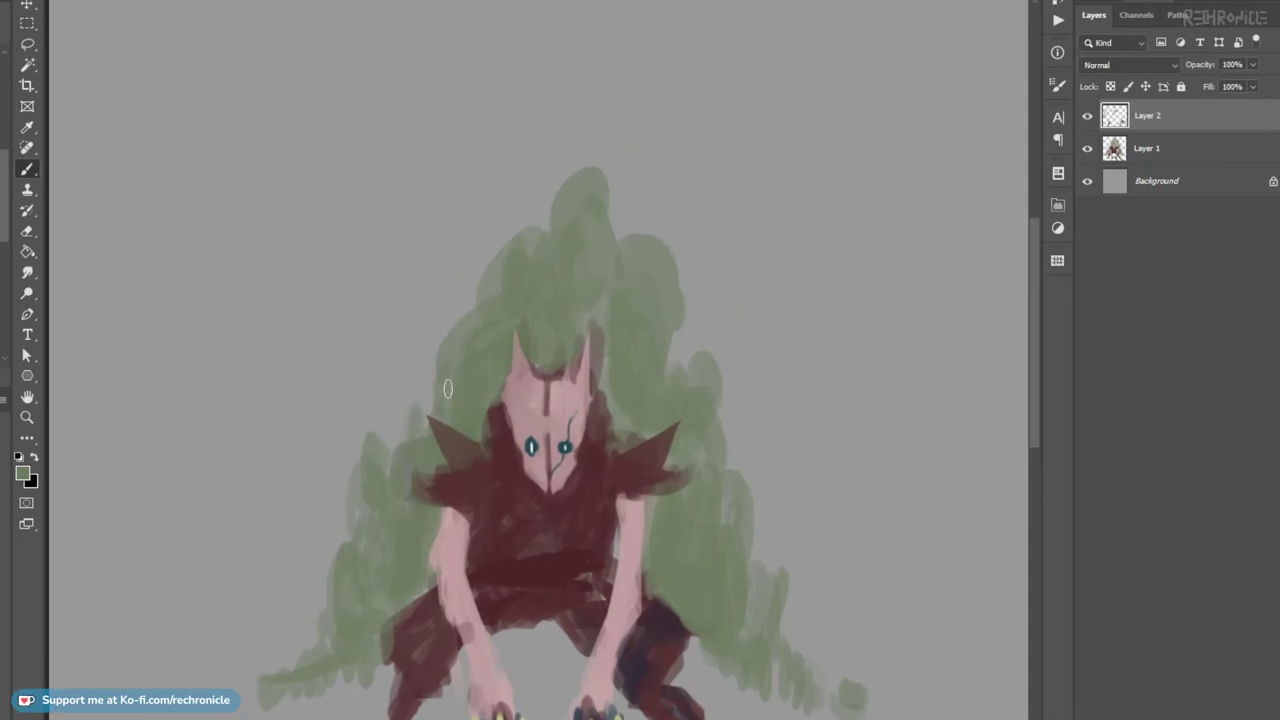
pyautogui.moveTo(446, 318)
pyautogui.mouseDown()
pyautogui.moveTo(432, 345)
pyautogui.moveTo(476, 357)
pyautogui.moveTo(489, 283)
pyautogui.moveTo(538, 270)
pyautogui.moveTo(562, 186)
pyautogui.mouseUp()
pyautogui.moveTo(588, 228); pyautogui.dragTo(591, 172)
pyautogui.moveTo(610, 284)
pyautogui.mouseDown()
pyautogui.moveTo(624, 246)
pyautogui.moveTo(636, 260)
pyautogui.mouseUp()
pyautogui.moveTo(671, 430); pyautogui.dragTo(636, 367)
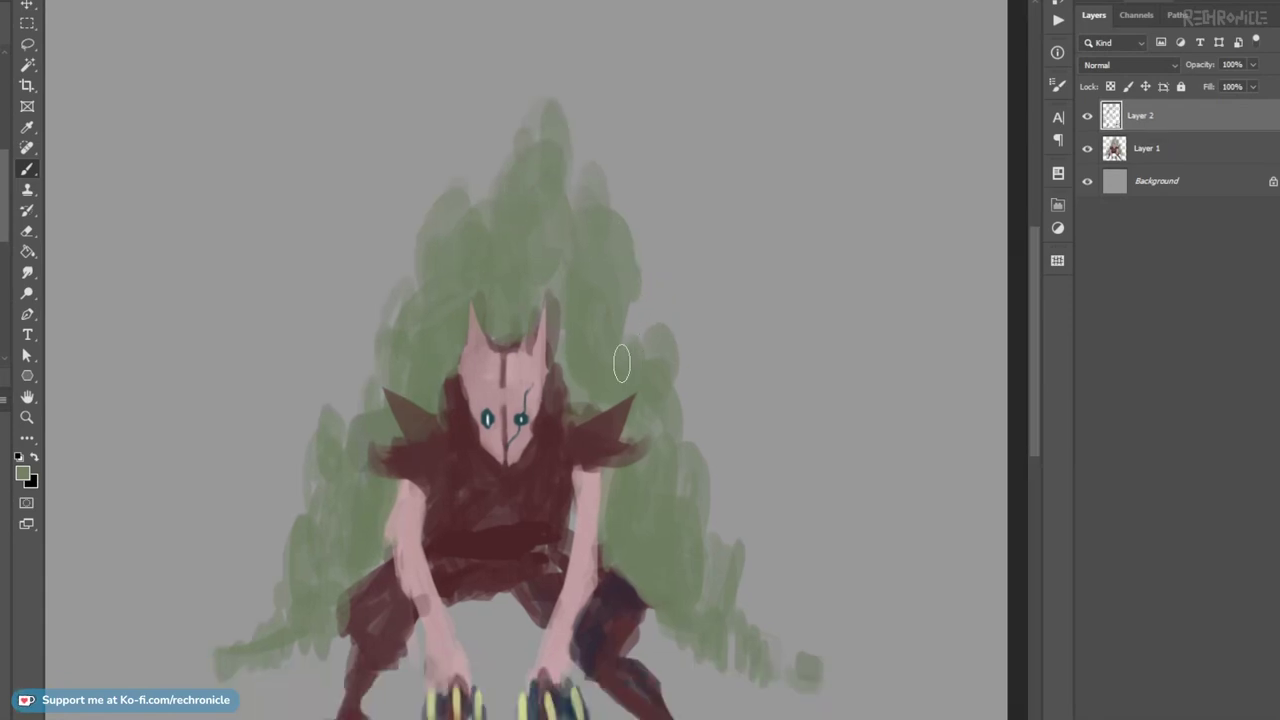
pyautogui.scroll(-2, 674, 363)
pyautogui.moveTo(669, 474); pyautogui.dragTo(690, 425)
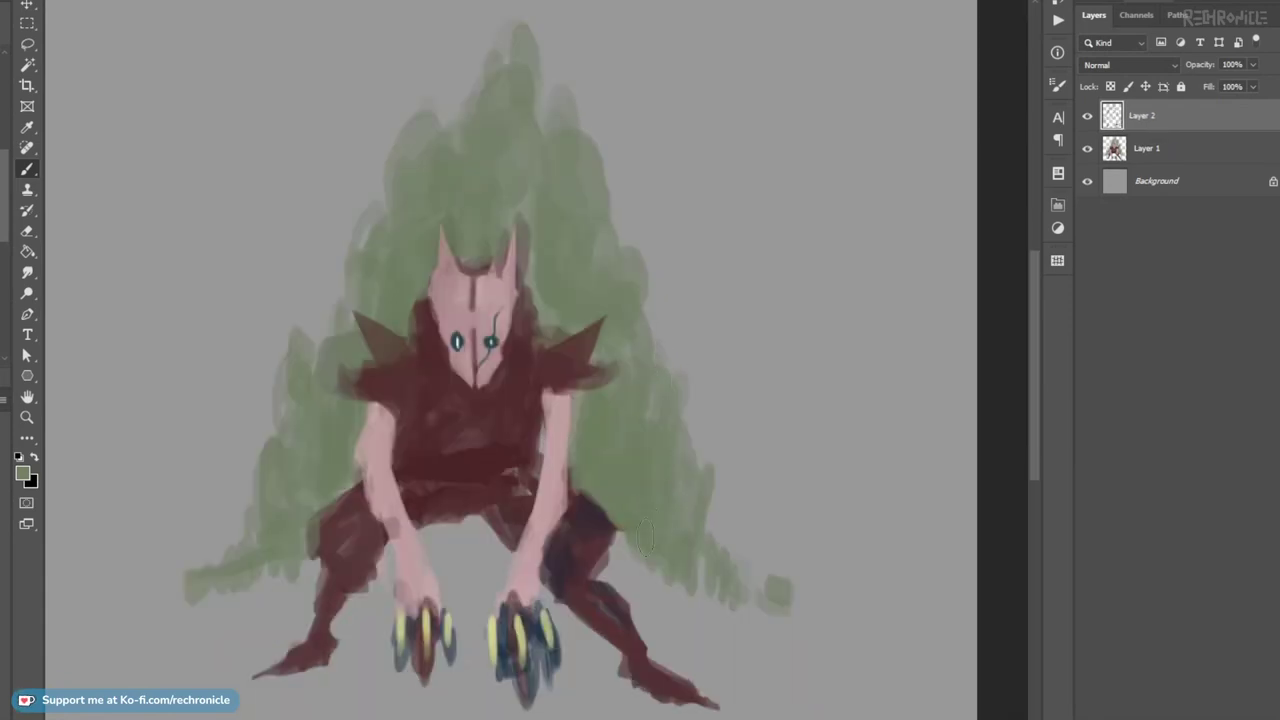
pyautogui.hscroll(-2, 610, 480)
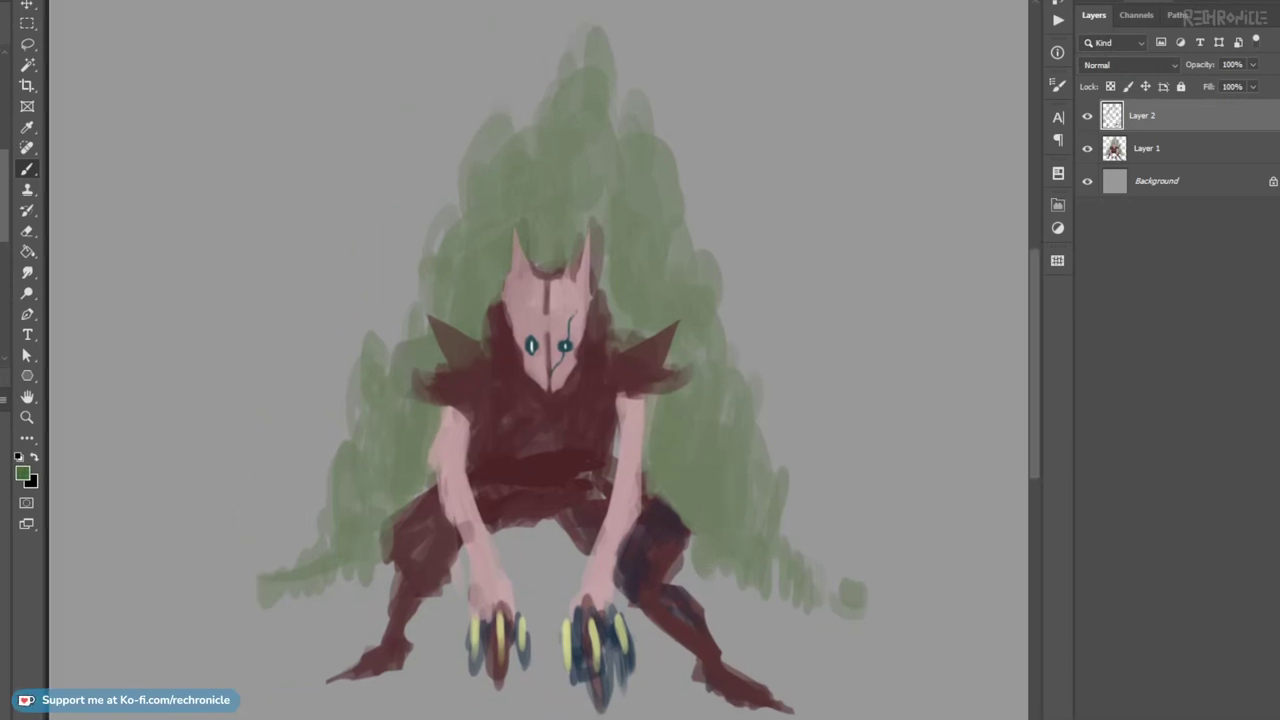
# Paint muted slate-blue patches down the left side of the green mass with a smaller brush.
pyautogui.moveTo(401, 432)
pyautogui.mouseDown()
pyautogui.moveTo(391, 483)
pyautogui.moveTo(385, 460)
pyautogui.mouseUp()
pyautogui.hotkey('ctrl', 'z')
pyautogui.keyDown('alt'); pyautogui.click(399, 438); pyautogui.keyUp('alt')
pyautogui.press('[')
pyautogui.press('[')
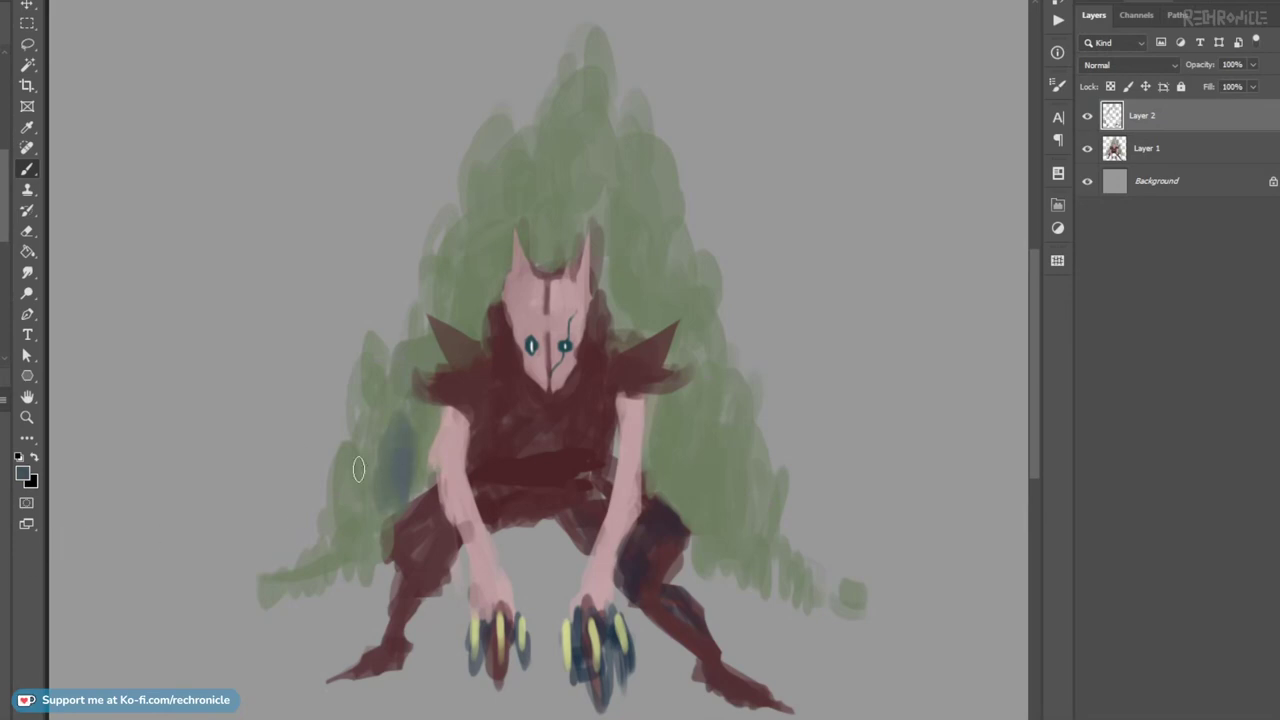
pyautogui.keyDown('alt'); pyautogui.click(400, 484); pyautogui.keyUp('alt')
pyautogui.moveTo(366, 511)
pyautogui.mouseDown()
pyautogui.moveTo(360, 545)
pyautogui.moveTo(424, 420)
pyautogui.moveTo(370, 375)
pyautogui.mouseUp()
pyautogui.moveTo(472, 283)
pyautogui.mouseDown()
pyautogui.moveTo(463, 325)
pyautogui.moveTo(463, 255)
pyautogui.moveTo(453, 296)
pyautogui.moveTo(449, 249)
pyautogui.moveTo(485, 278)
pyautogui.moveTo(498, 205)
pyautogui.moveTo(500, 260)
pyautogui.mouseUp()
# Add broader slate-blue shadow strokes across the upper part of the green mass, above the horned head.
pyautogui.press(']')
pyautogui.press(']')
pyautogui.press(']')
pyautogui.press(']')
pyautogui.press(']')
pyautogui.moveTo(535, 142)
pyautogui.mouseDown()
pyautogui.moveTo(543, 200)
pyautogui.moveTo(600, 222)
pyautogui.moveTo(614, 303)
pyautogui.moveTo(643, 308)
pyautogui.mouseUp()
pyautogui.press('[')
pyautogui.press('[')
# Paint slate-blue patches down the lower right side of the green mass.
pyautogui.moveTo(708, 402); pyautogui.dragTo(690, 336)
pyautogui.moveTo(657, 359)
pyautogui.mouseDown()
pyautogui.moveTo(642, 406)
pyautogui.moveTo(698, 461)
pyautogui.moveTo(689, 478)
pyautogui.moveTo(682, 440)
pyautogui.moveTo(712, 487)
pyautogui.moveTo(788, 528)
pyautogui.moveTo(708, 497)
pyautogui.moveTo(671, 508)
pyautogui.moveTo(794, 530)
pyautogui.moveTo(737, 436)
pyautogui.moveTo(699, 470)
pyautogui.mouseUp()
pyautogui.moveTo(758, 393); pyautogui.dragTo(757, 418)
pyautogui.moveTo(749, 363); pyautogui.dragTo(729, 420)
pyautogui.moveTo(668, 417)
pyautogui.mouseDown()
pyautogui.moveTo(656, 425)
pyautogui.moveTo(702, 430)
pyautogui.moveTo(712, 400)
pyautogui.mouseUp()
# Add smaller slate-blue patches to the green mass right of the head and along its upper left edge.
pyautogui.moveTo(648, 284); pyautogui.dragTo(652, 240)
pyautogui.moveTo(612, 286); pyautogui.dragTo(640, 370)
pyautogui.moveTo(652, 308)
pyautogui.mouseDown()
pyautogui.moveTo(660, 328)
pyautogui.moveTo(658, 283)
pyautogui.mouseUp()
pyautogui.moveTo(465, 376); pyautogui.dragTo(477, 354)
pyautogui.moveTo(389, 410)
pyautogui.mouseDown()
pyautogui.moveTo(393, 371)
pyautogui.moveTo(391, 406)
pyautogui.moveTo(397, 352)
pyautogui.moveTo(450, 345)
pyautogui.moveTo(429, 322)
pyautogui.mouseUp()
# Erase the claw tips of the hand on the right into sharp points and merge Layer 2 into Layer 1.
pyautogui.press('z')
pyautogui.moveTo(624, 386); pyautogui.dragTo(580, 414)
pyautogui.moveTo(537, 562)
pyautogui.mouseDown()
pyautogui.moveTo(511, 507)
pyautogui.moveTo(506, 549)
pyautogui.moveTo(515, 527)
pyautogui.moveTo(535, 560)
pyautogui.moveTo(565, 550)
pyautogui.moveTo(573, 525)
pyautogui.moveTo(594, 532)
pyautogui.moveTo(614, 487)
pyautogui.mouseUp()
pyautogui.press('e')
pyautogui.hotkey('ctrl', 'e')
# Paint rounded knuckles above the claws of both hands with sampled dark purple and muted maroon.
pyautogui.press('b')
pyautogui.keyDown('alt'); pyautogui.click(371, 420); pyautogui.keyUp('alt')
pyautogui.moveTo(370, 440)
pyautogui.mouseDown()
pyautogui.moveTo(349, 388)
pyautogui.moveTo(347, 409)
pyautogui.moveTo(403, 428)
pyautogui.moveTo(402, 407)
pyautogui.moveTo(370, 413)
pyautogui.moveTo(419, 418)
pyautogui.moveTo(390, 400)
pyautogui.moveTo(365, 419)
pyautogui.moveTo(341, 401)
pyautogui.moveTo(358, 391)
pyautogui.moveTo(426, 416)
pyautogui.mouseUp()
pyautogui.keyDown('alt'); pyautogui.click(405, 432); pyautogui.keyUp('alt')
pyautogui.moveTo(531, 393)
pyautogui.mouseDown()
pyautogui.moveTo(500, 405)
pyautogui.moveTo(498, 423)
pyautogui.moveTo(513, 402)
pyautogui.moveTo(571, 412)
pyautogui.mouseUp()
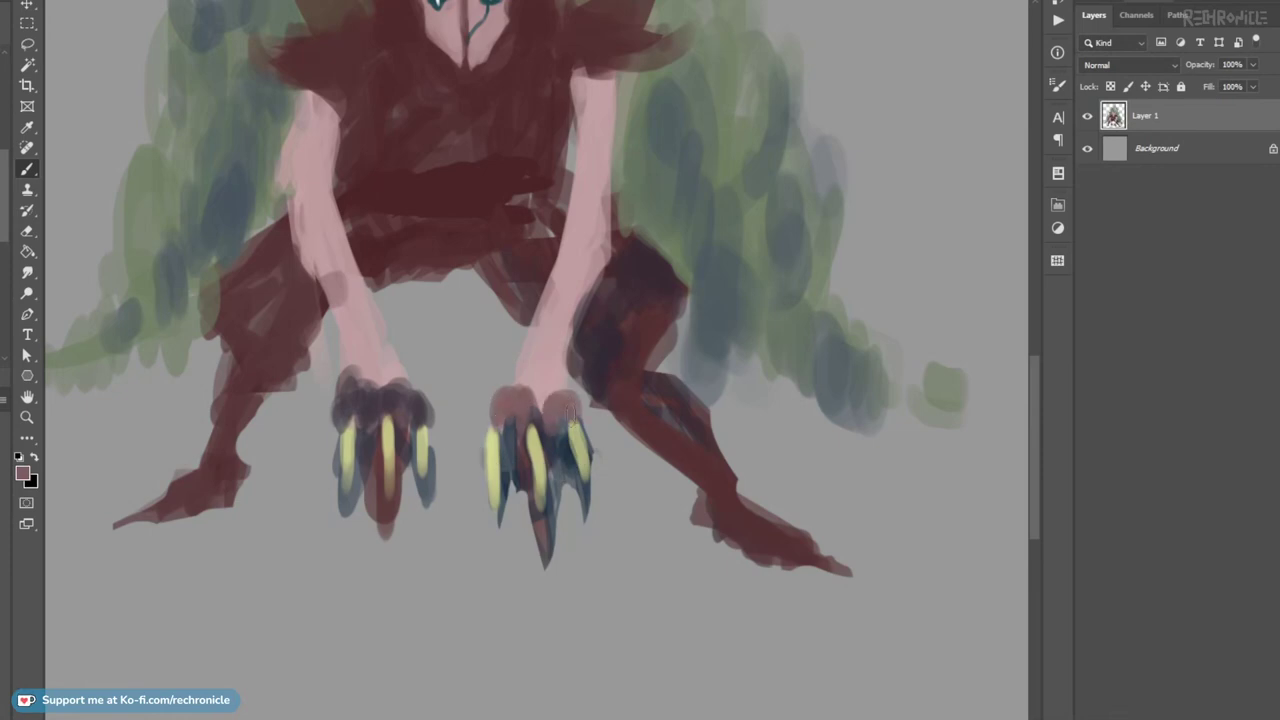
pyautogui.moveTo(342, 390)
pyautogui.mouseDown()
pyautogui.moveTo(362, 406)
pyautogui.moveTo(397, 392)
pyautogui.moveTo(412, 406)
pyautogui.mouseUp()
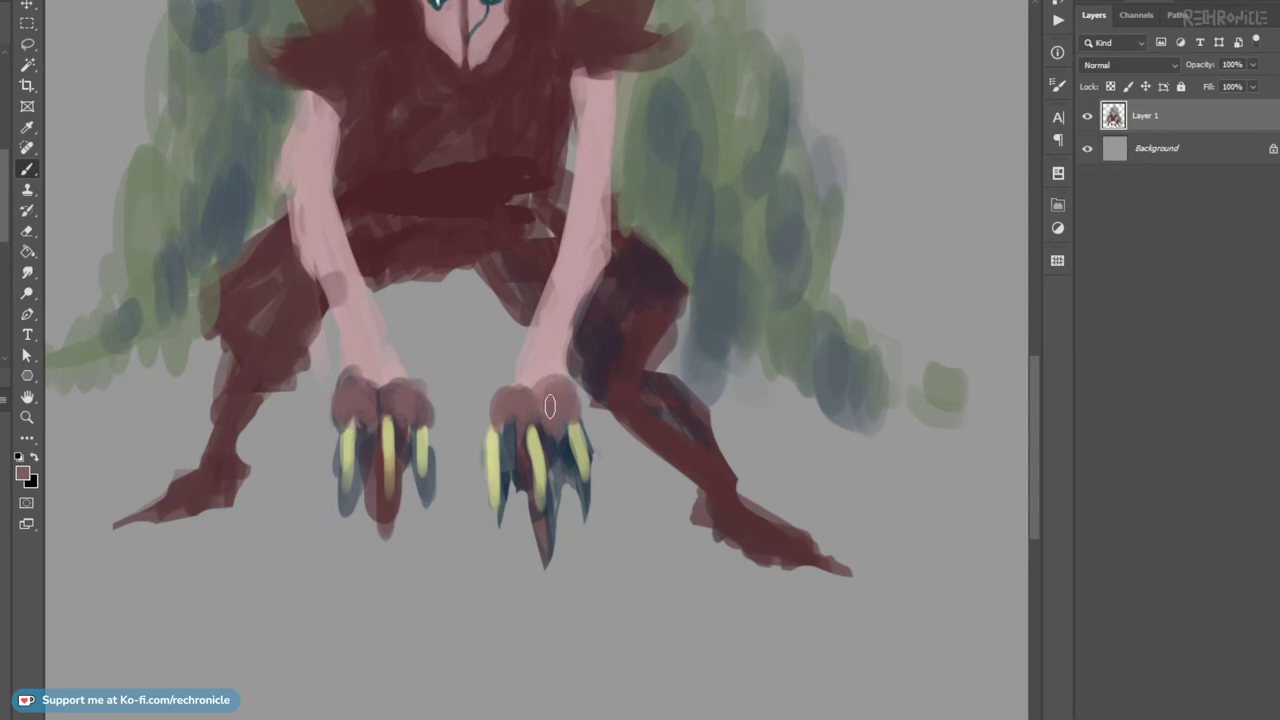
pyautogui.scroll(-5, 570, 405)
pyautogui.moveTo(536, 374); pyautogui.dragTo(527, 452)
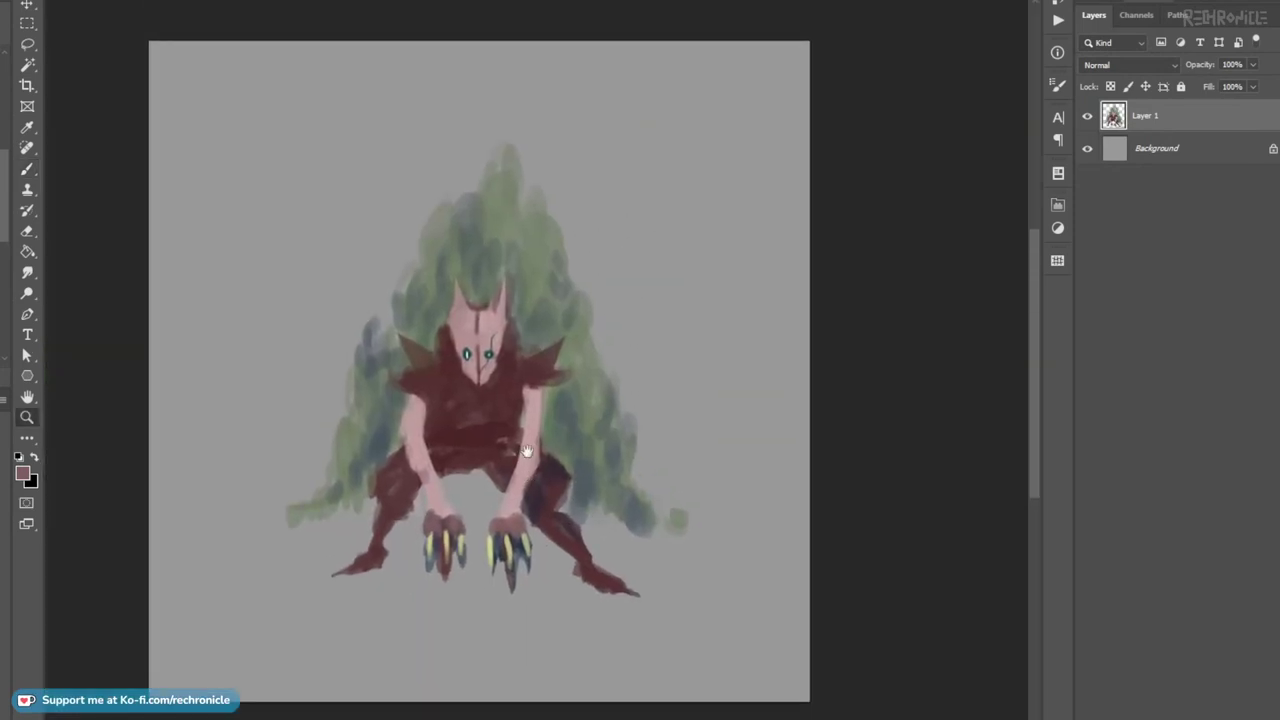
pyautogui.hotkey('ctrl', 'j')
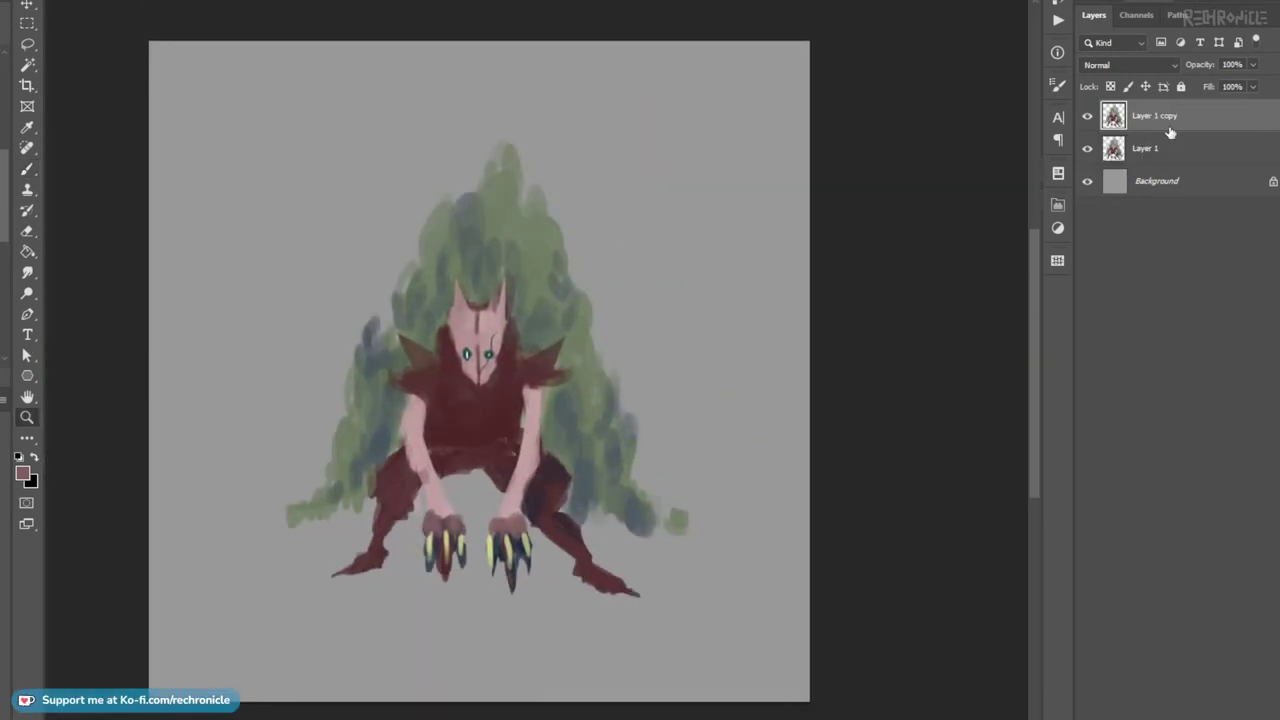
pyautogui.press('Delete')
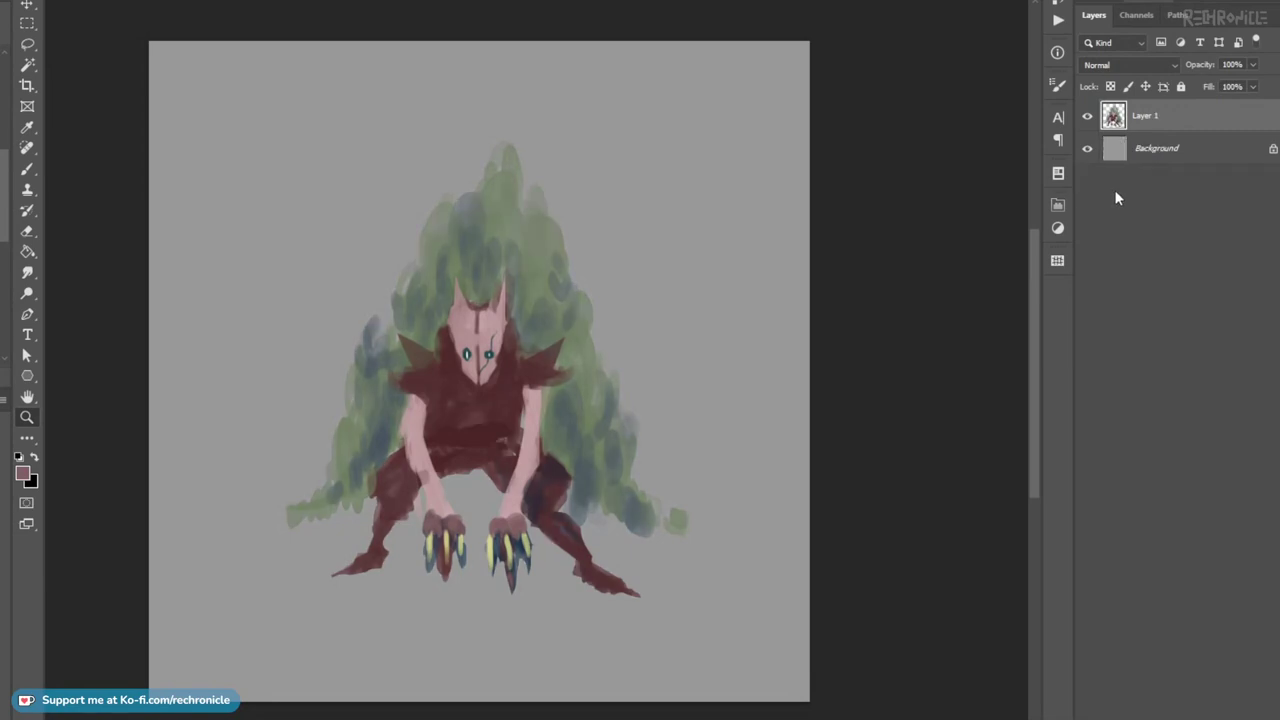
pyautogui.hotkey('ctrl', 'j')
pyautogui.press('Delete')
# Add a new layer above Layer 1, set its blend mode to Overlay and clip it to Layer 1.
pyautogui.hotkey('ctrl', 'shift', 'alt', 'n')
pyautogui.click(1146, 64)
pyautogui.click(1128, 286)
pyautogui.keyDown('alt'); pyautogui.click(1126, 133); pyautogui.keyUp('alt')
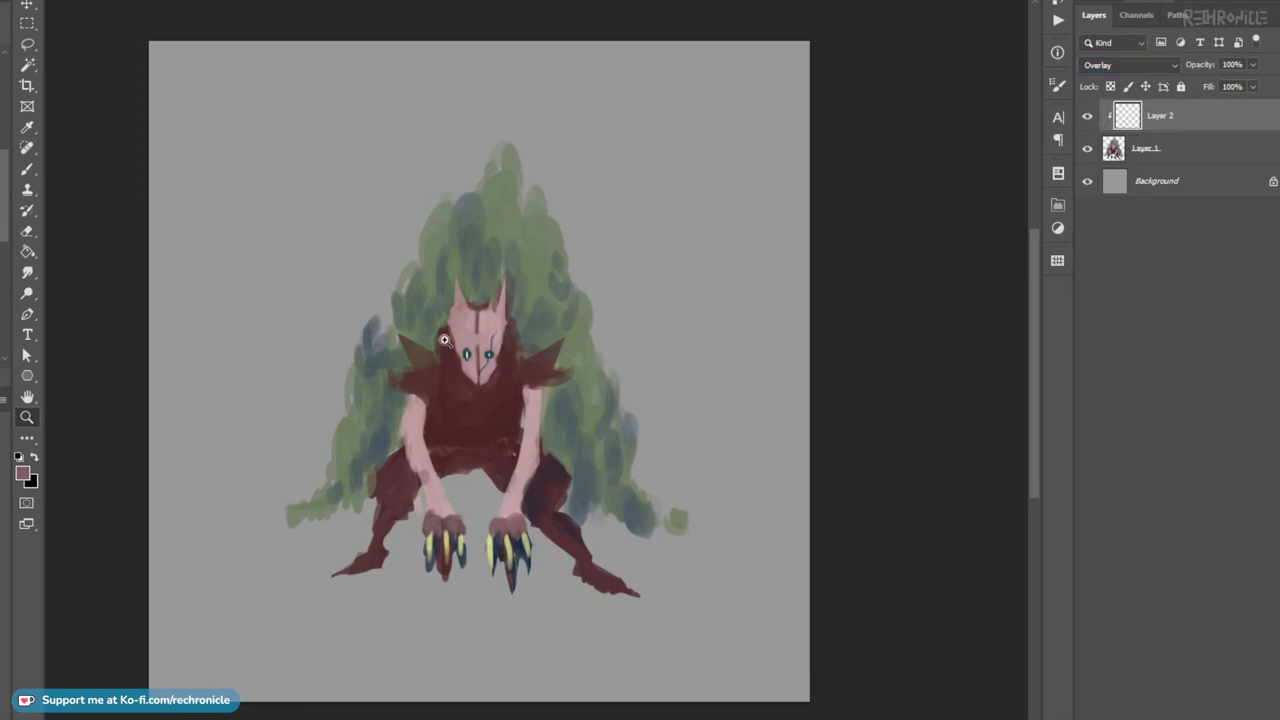
# Choose a pale mint colour and brush overlay highlights over the peak and upper right of the green mass.
pyautogui.press('b')
pyautogui.keyDown('alt'); pyautogui.keyDown('shift'); pyautogui.rightClick(560, 352); pyautogui.keyUp('shift'); pyautogui.keyUp('alt')
pyautogui.moveTo(563, 353)
pyautogui.mouseDown()
pyautogui.moveTo(677, 371)
pyautogui.moveTo(677, 389)
pyautogui.moveTo(560, 323)
pyautogui.moveTo(580, 312)
pyautogui.moveTo(541, 284)
pyautogui.moveTo(536, 200)
pyautogui.moveTo(503, 148)
pyautogui.moveTo(446, 255)
pyautogui.moveTo(476, 205)
pyautogui.moveTo(532, 290)
pyautogui.mouseUp()
pyautogui.hotkey('ctrl', 'z')
pyautogui.moveTo(549, 223); pyautogui.dragTo(558, 285)
pyautogui.moveTo(540, 195); pyautogui.dragTo(541, 240)
pyautogui.moveTo(511, 160)
pyautogui.mouseDown()
pyautogui.moveTo(520, 310)
pyautogui.moveTo(586, 360)
pyautogui.mouseUp()
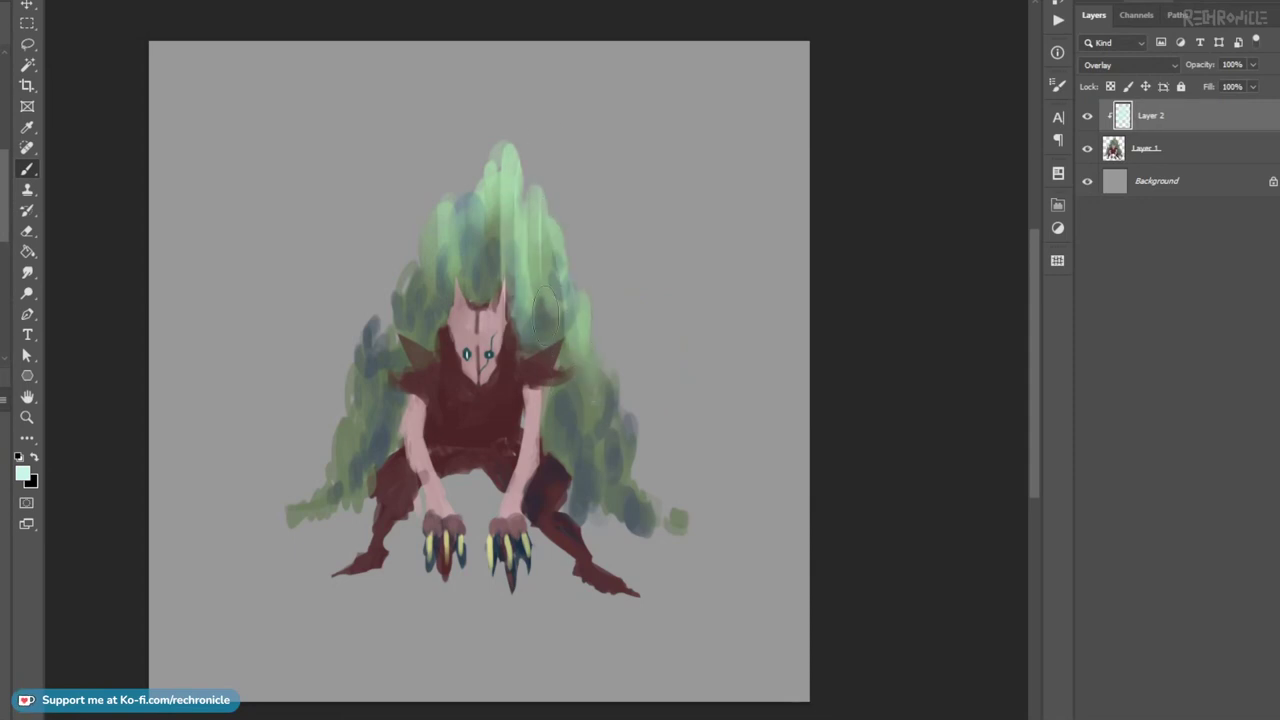
# Continue the pale mint highlights down the right edge and across the left side of the green mass.
pyautogui.moveTo(535, 300); pyautogui.dragTo(557, 215)
pyautogui.moveTo(615, 415); pyautogui.dragTo(580, 305)
pyautogui.moveTo(640, 450); pyautogui.dragTo(610, 385)
pyautogui.moveTo(430, 315); pyautogui.dragTo(395, 235)
pyautogui.moveTo(370, 372); pyautogui.dragTo(360, 345)
pyautogui.moveTo(345, 455)
pyautogui.mouseDown()
pyautogui.moveTo(385, 325)
pyautogui.moveTo(370, 350)
pyautogui.mouseUp()
pyautogui.moveTo(320, 478); pyautogui.dragTo(410, 315)
# Brighten the mask, horns, shoulders and torso with pale mint overlay strokes, using a smaller brush.
pyautogui.moveTo(455, 310)
pyautogui.mouseDown()
pyautogui.moveTo(480, 262)
pyautogui.moveTo(458, 284)
pyautogui.moveTo(456, 323)
pyautogui.moveTo(501, 336)
pyautogui.mouseUp()
pyautogui.press('[')
pyautogui.press('[')
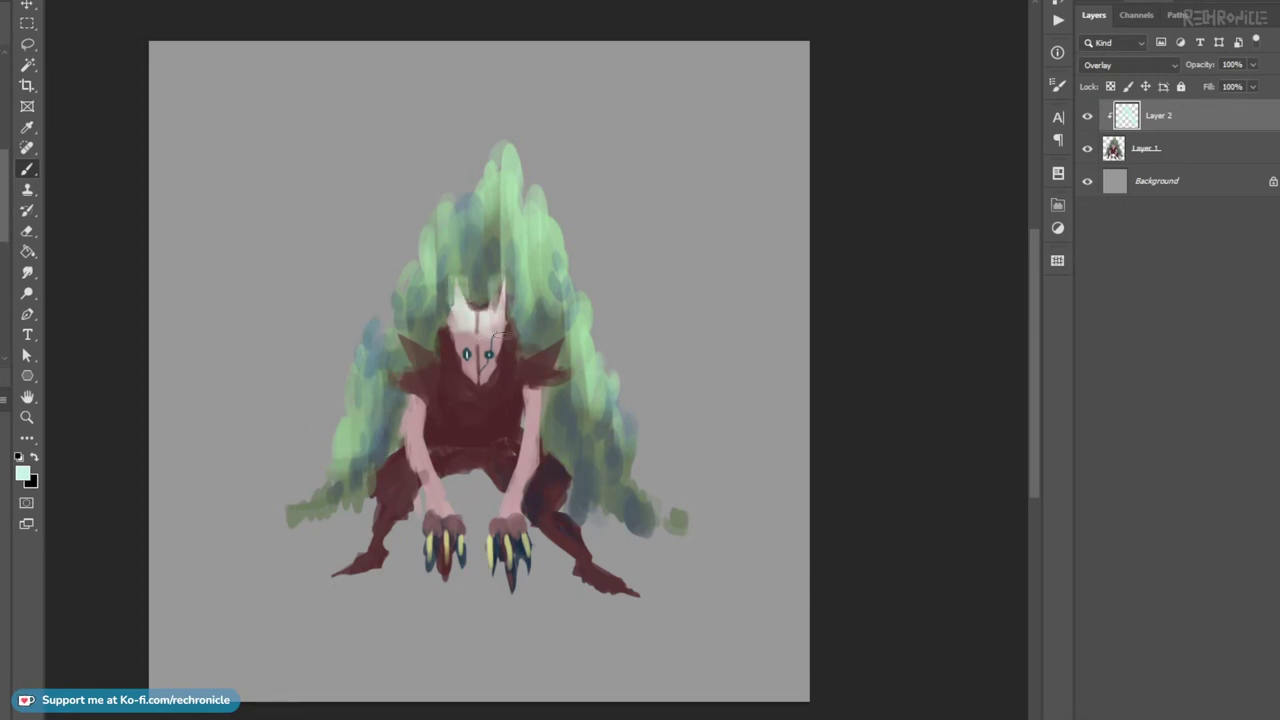
pyautogui.moveTo(500, 280)
pyautogui.mouseDown()
pyautogui.moveTo(499, 312)
pyautogui.moveTo(458, 377)
pyautogui.mouseUp()
pyautogui.moveTo(416, 337)
pyautogui.mouseDown()
pyautogui.moveTo(436, 374)
pyautogui.moveTo(431, 361)
pyautogui.moveTo(433, 372)
pyautogui.moveTo(403, 376)
pyautogui.moveTo(445, 380)
pyautogui.mouseUp()
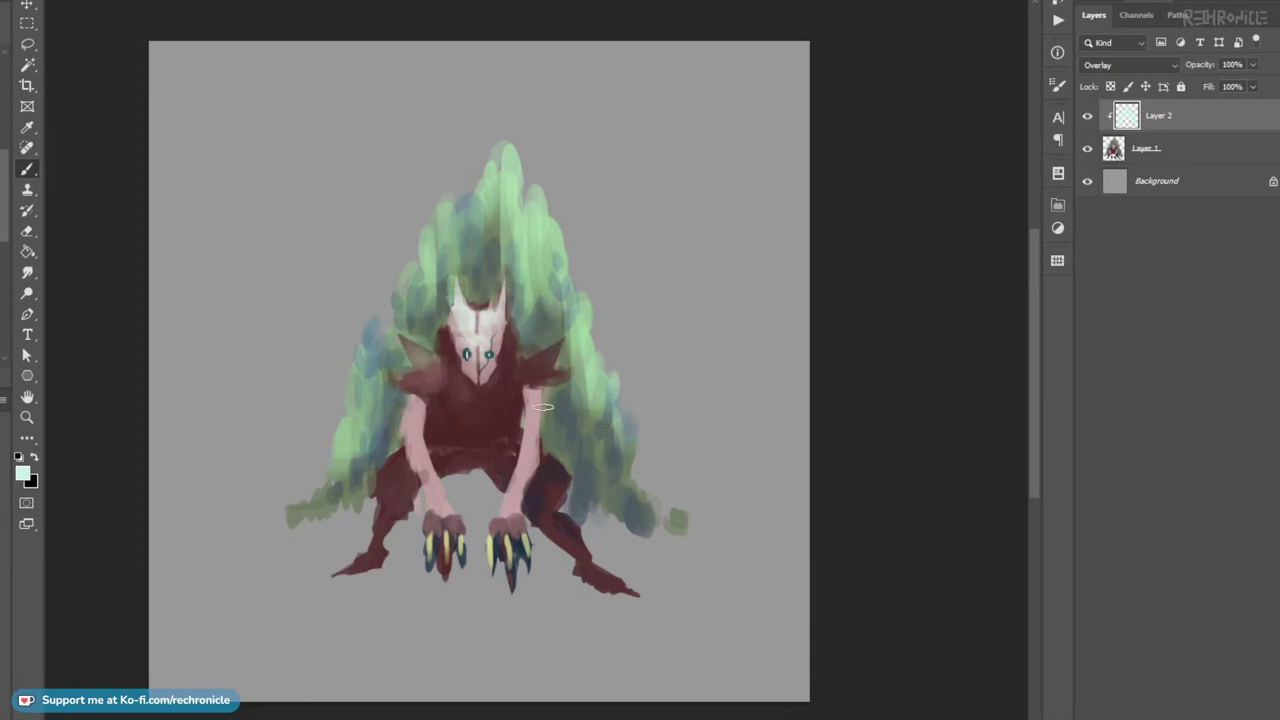
pyautogui.moveTo(528, 365)
pyautogui.mouseDown()
pyautogui.moveTo(552, 354)
pyautogui.moveTo(506, 392)
pyautogui.moveTo(504, 440)
pyautogui.mouseUp()
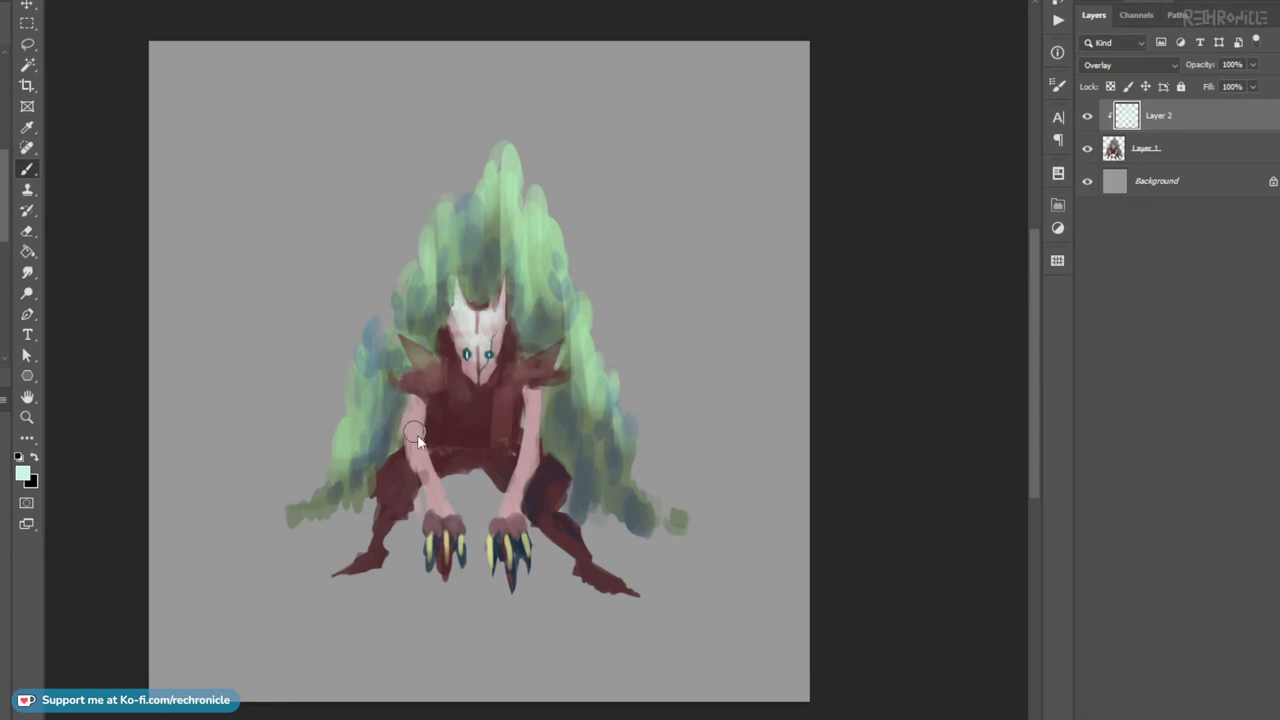
# Brush pale mint overlay highlights along both forearms, elbows and wrists.
pyautogui.moveTo(413, 414); pyautogui.dragTo(434, 499)
pyautogui.moveTo(531, 429); pyautogui.dragTo(535, 429)
pyautogui.moveTo(422, 469); pyautogui.dragTo(437, 505)
pyautogui.moveTo(417, 448); pyautogui.dragTo(412, 425)
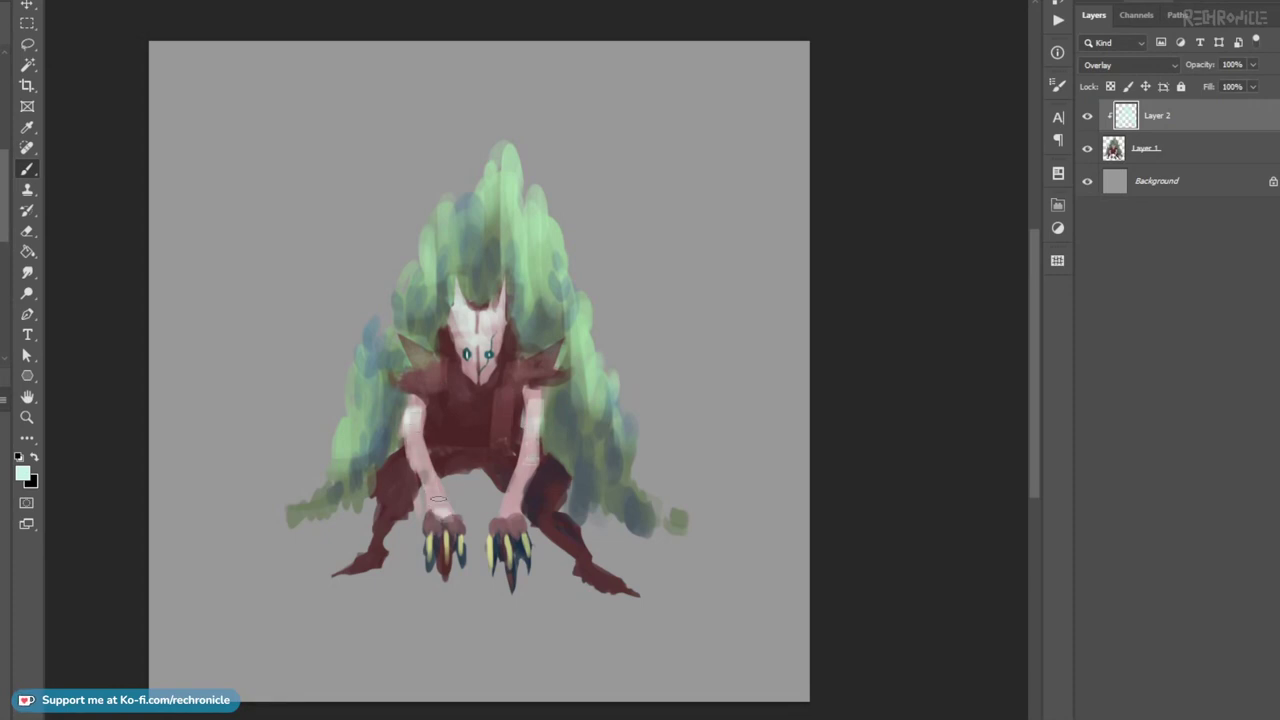
pyautogui.moveTo(442, 514); pyautogui.dragTo(421, 456)
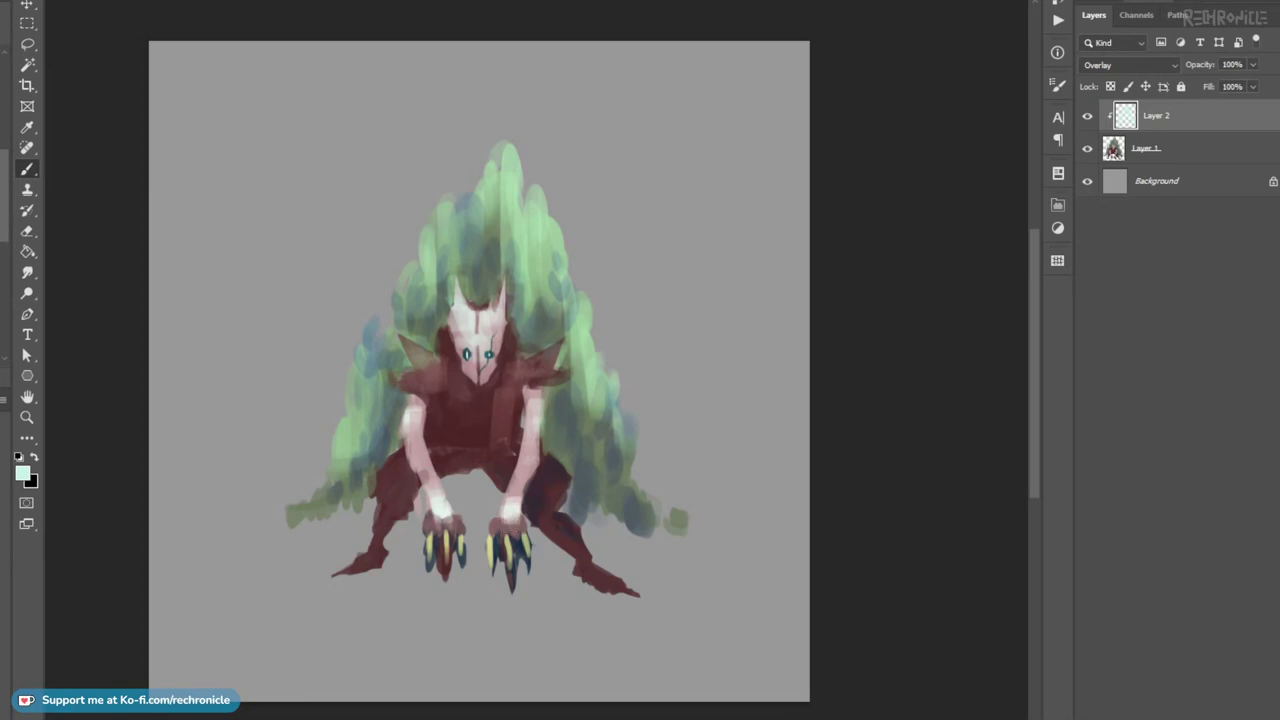
pyautogui.moveTo(501, 523); pyautogui.dragTo(520, 489)
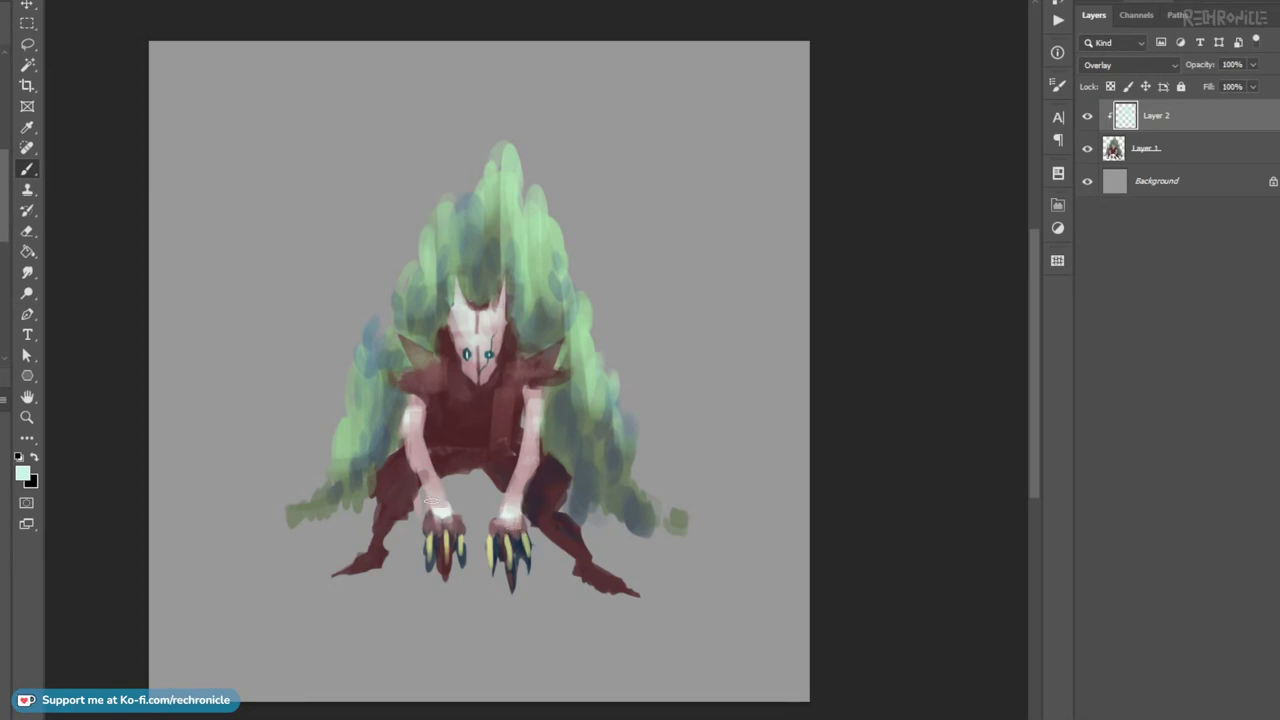
pyautogui.hotkey('ctrl', 'z')
pyautogui.moveTo(534, 445); pyautogui.dragTo(527, 472)
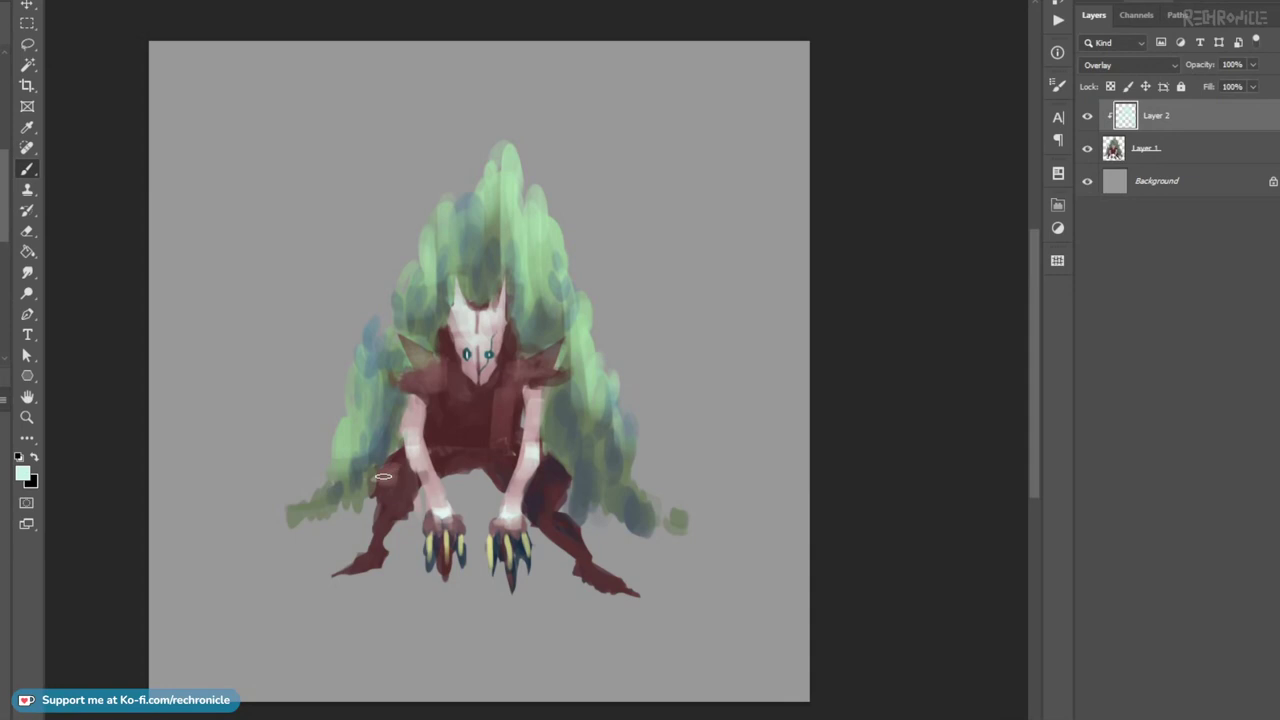
# Add subtle pale mint overlay highlights to the creature's thighs, lower legs and foot.
pyautogui.moveTo(563, 480); pyautogui.dragTo(550, 514)
pyautogui.hotkey('ctrl', 'z')
pyautogui.moveTo(589, 573); pyautogui.dragTo(618, 583)
pyautogui.moveTo(558, 547); pyautogui.dragTo(528, 547)
pyautogui.moveTo(614, 526); pyautogui.dragTo(571, 537)
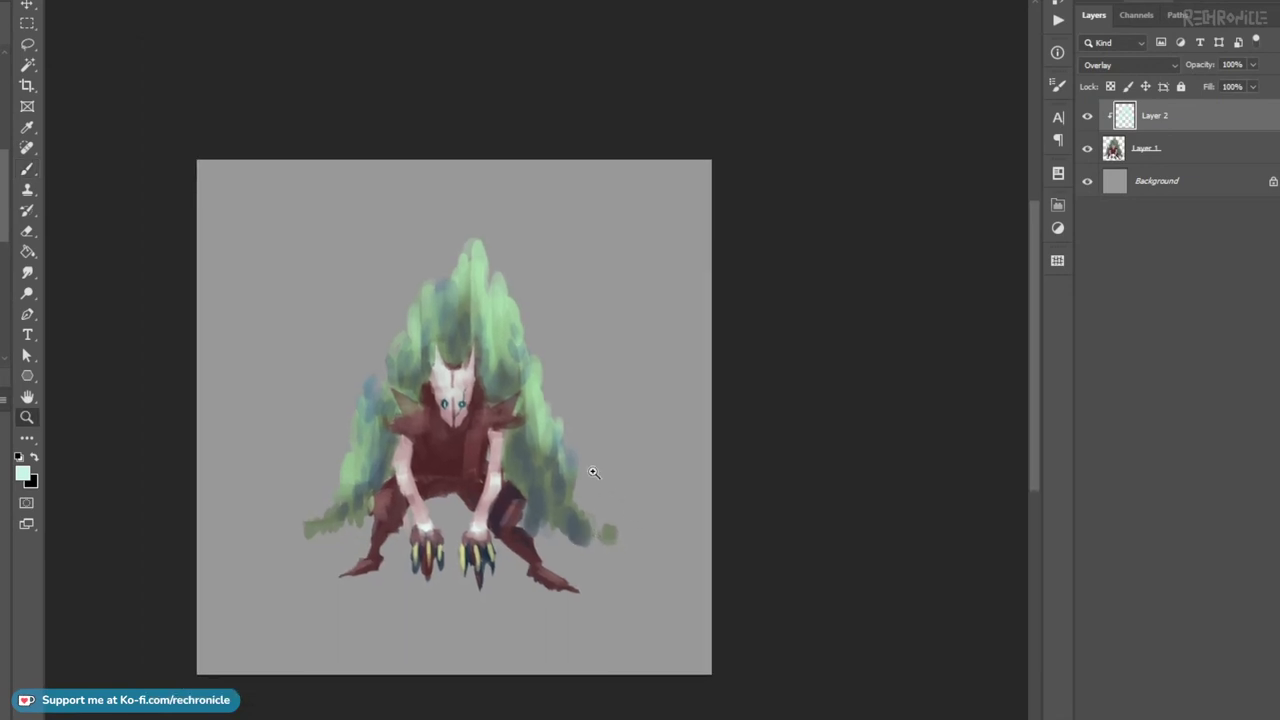
# Merge the clipped Overlay layer down into Layer 1.
pyautogui.hotkey('ctrl', 'e')
pyautogui.hotkey('ctrl', 'z')
pyautogui.press('b')
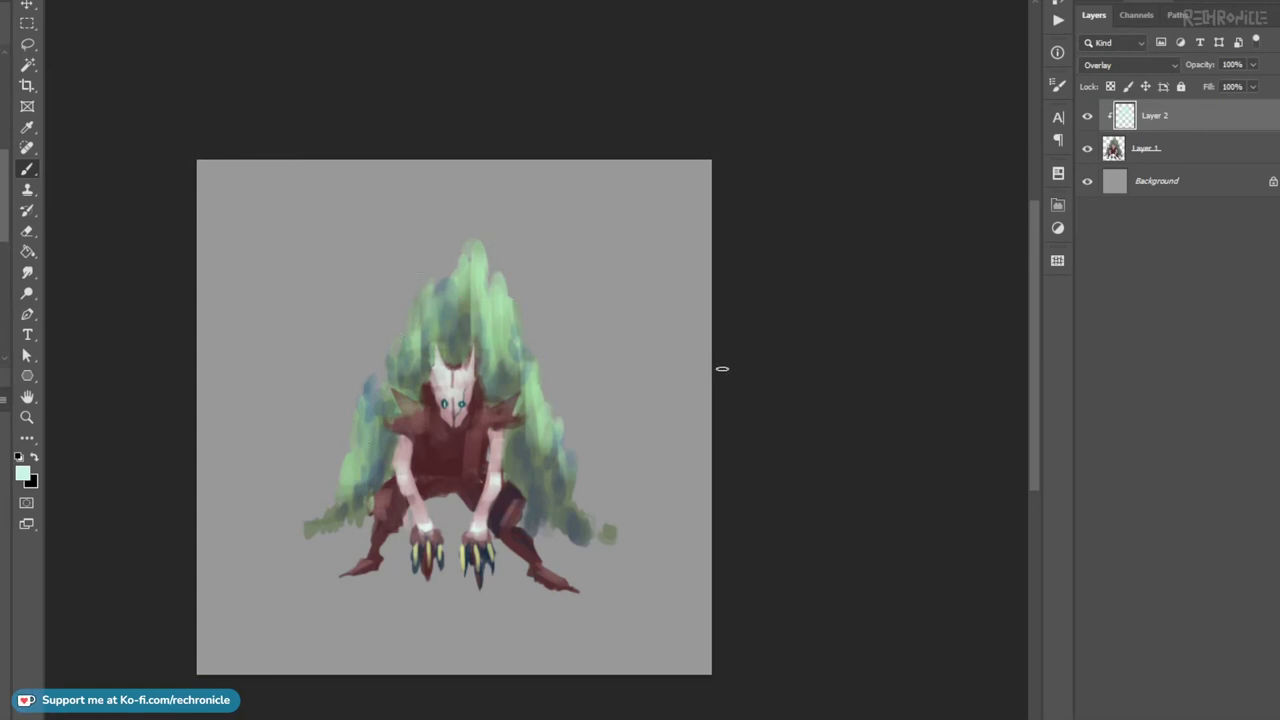
pyautogui.hotkey('ctrl', 'e')
# Cover most of the Background layer with dark grey-green using a large textured brush, leaving ragged lighter edges.
pyautogui.click(1145, 152)
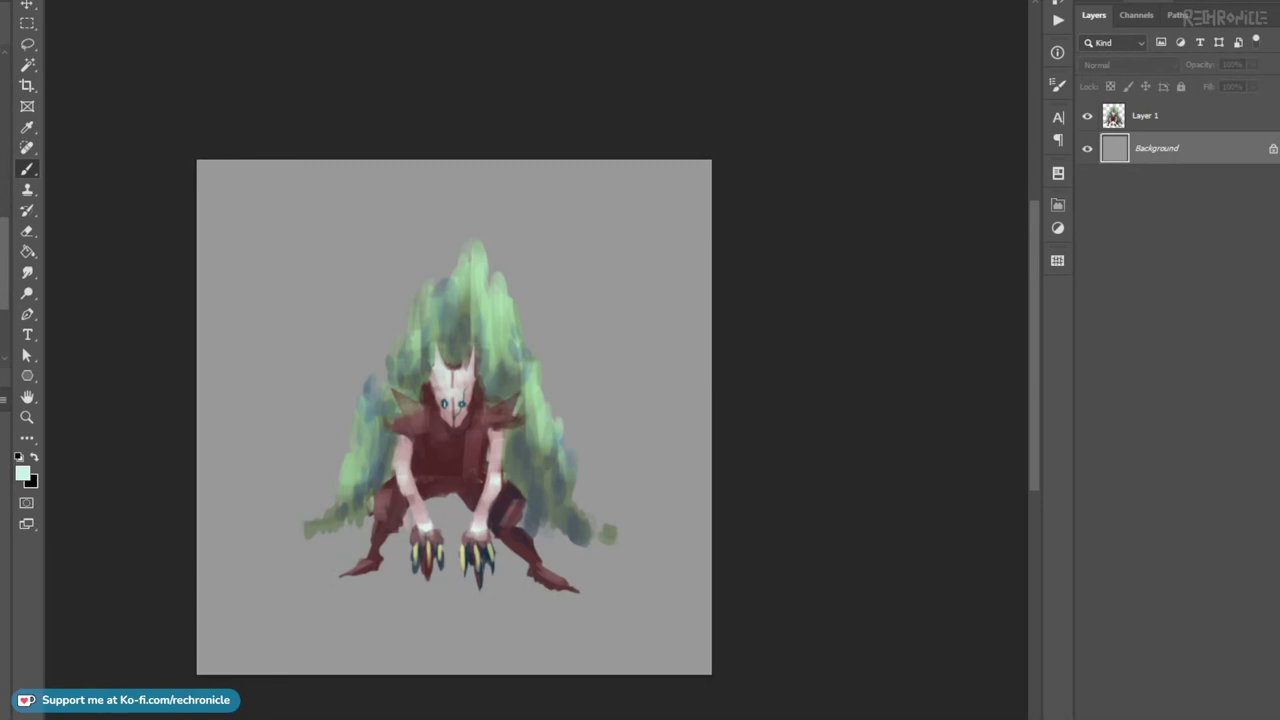
pyautogui.moveTo(529, 469)
pyautogui.mouseDown()
pyautogui.moveTo(518, 543)
pyautogui.moveTo(455, 515)
pyautogui.mouseUp()
pyautogui.hotkey('ctrl', 'z')
pyautogui.moveTo(310, 570)
pyautogui.mouseDown()
pyautogui.moveTo(491, 577)
pyautogui.moveTo(420, 491)
pyautogui.moveTo(509, 577)
pyautogui.moveTo(600, 470)
pyautogui.moveTo(614, 555)
pyautogui.moveTo(460, 655)
pyautogui.moveTo(695, 565)
pyautogui.moveTo(625, 415)
pyautogui.moveTo(560, 330)
pyautogui.moveTo(414, 386)
pyautogui.mouseUp()
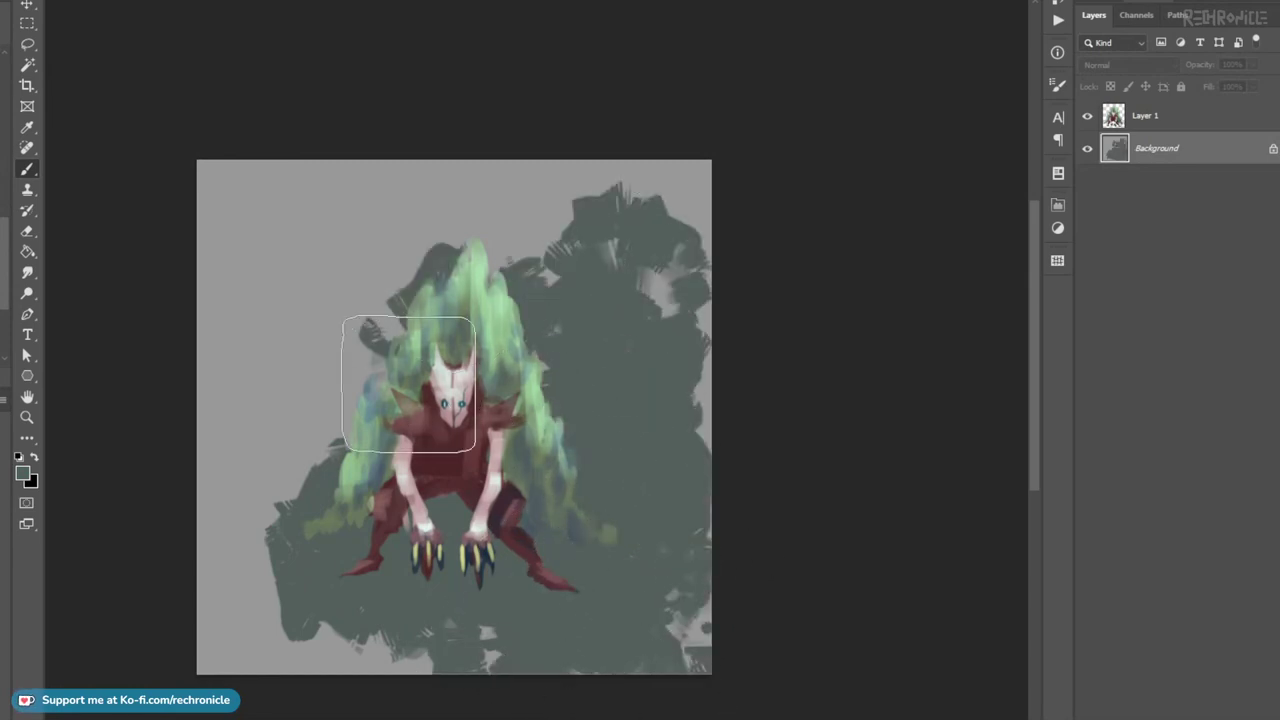
pyautogui.moveTo(332, 445)
pyautogui.mouseDown()
pyautogui.moveTo(300, 300)
pyautogui.moveTo(473, 383)
pyautogui.moveTo(530, 220)
pyautogui.moveTo(657, 354)
pyautogui.moveTo(260, 597)
pyautogui.moveTo(567, 563)
pyautogui.mouseUp()
pyautogui.moveTo(566, 490)
pyautogui.mouseDown()
pyautogui.moveTo(570, 514)
pyautogui.moveTo(708, 506)
pyautogui.moveTo(599, 504)
pyautogui.moveTo(623, 523)
pyautogui.moveTo(400, 557)
pyautogui.moveTo(558, 487)
pyautogui.mouseUp()
pyautogui.hotkey('ctrl', 'z')
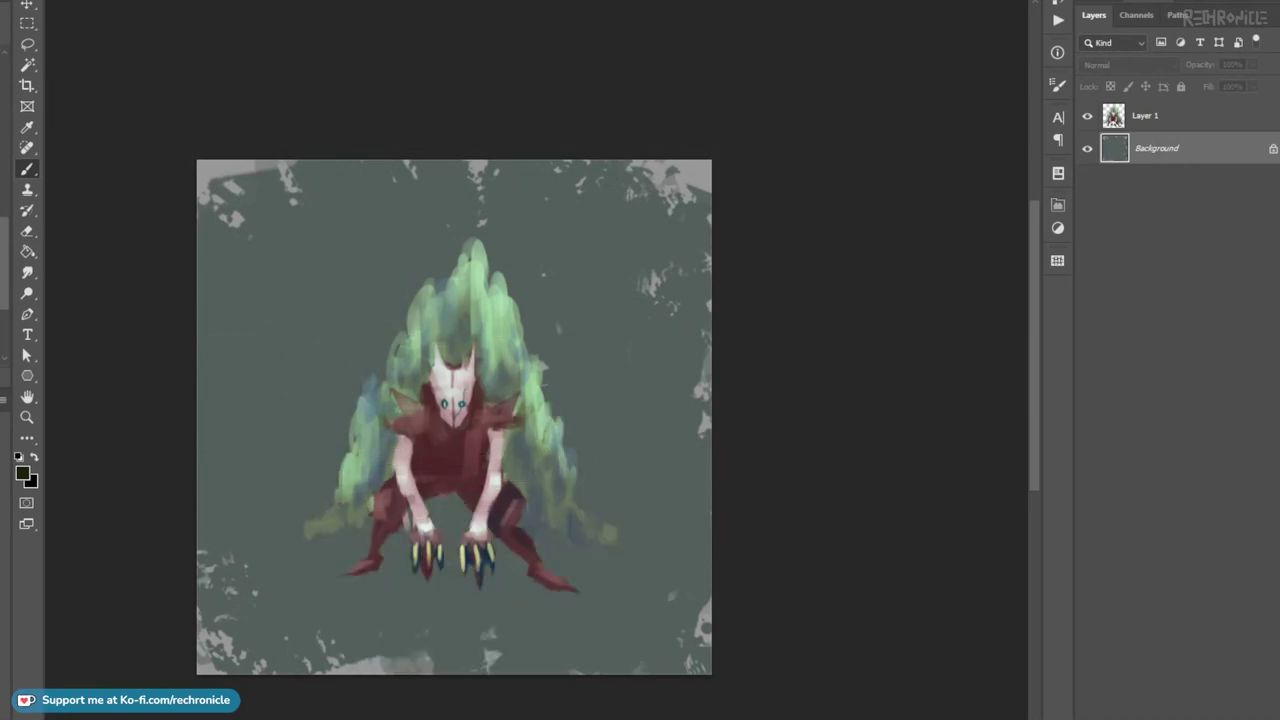
pyautogui.moveTo(320, 350)
pyautogui.mouseDown()
pyautogui.moveTo(374, 543)
pyautogui.moveTo(290, 470)
pyautogui.moveTo(330, 610)
pyautogui.moveTo(482, 527)
pyautogui.moveTo(586, 429)
pyautogui.moveTo(529, 486)
pyautogui.moveTo(314, 543)
pyautogui.moveTo(644, 542)
pyautogui.mouseUp()
pyautogui.hotkey('ctrl', 'z')
pyautogui.moveTo(417, 571)
pyautogui.mouseDown()
pyautogui.moveTo(380, 578)
pyautogui.moveTo(490, 582)
pyautogui.mouseUp()
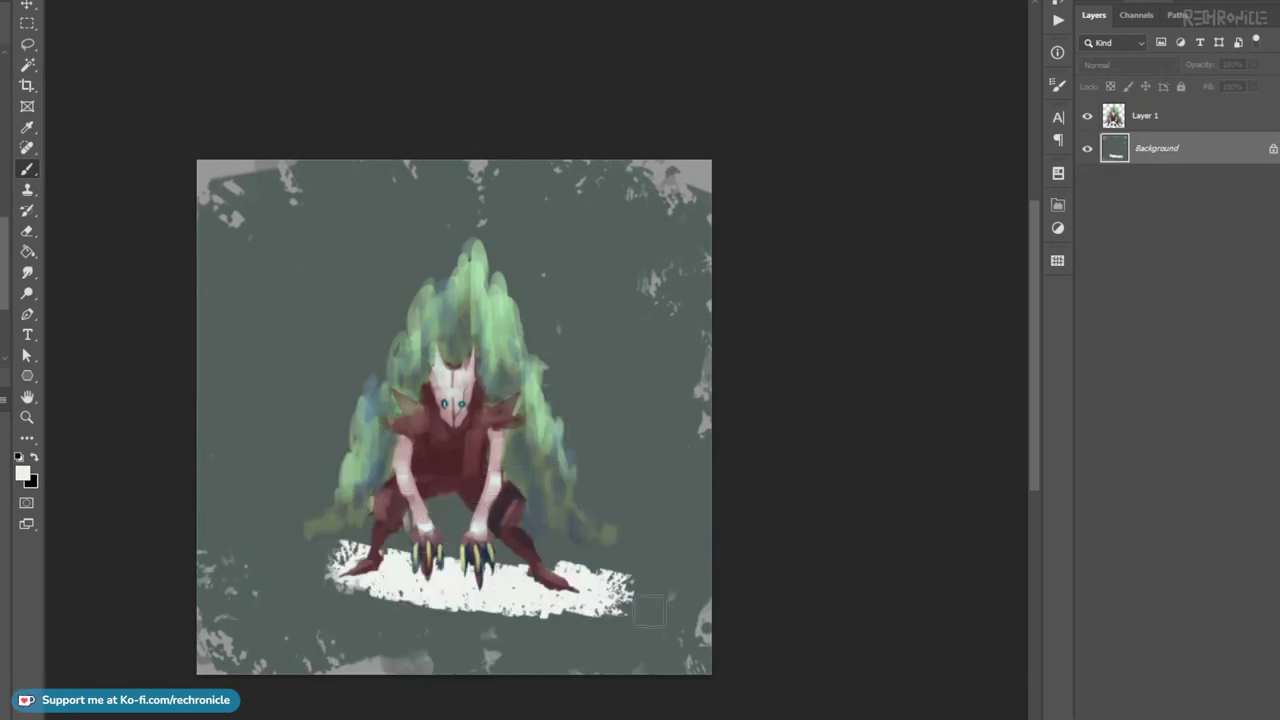
pyautogui.hotkey('ctrl', 'z')
# Paint a flat, rough-edged white ground patch on the Background layer beneath the creature's claws and feet.
pyautogui.moveTo(348, 585)
pyautogui.mouseDown()
pyautogui.moveTo(625, 592)
pyautogui.moveTo(638, 541)
pyautogui.moveTo(320, 557)
pyautogui.moveTo(645, 573)
pyautogui.moveTo(506, 633)
pyautogui.moveTo(517, 626)
pyautogui.moveTo(350, 612)
pyautogui.moveTo(569, 611)
pyautogui.moveTo(435, 583)
pyautogui.moveTo(535, 585)
pyautogui.moveTo(365, 577)
pyautogui.moveTo(605, 582)
pyautogui.mouseUp()
pyautogui.keyDown('alt'); pyautogui.click(416, 575); pyautogui.keyUp('alt')
pyautogui.moveTo(510, 571)
pyautogui.mouseDown()
pyautogui.moveTo(440, 564)
pyautogui.moveTo(622, 584)
pyautogui.mouseUp()
pyautogui.moveTo(337, 583); pyautogui.dragTo(601, 587)
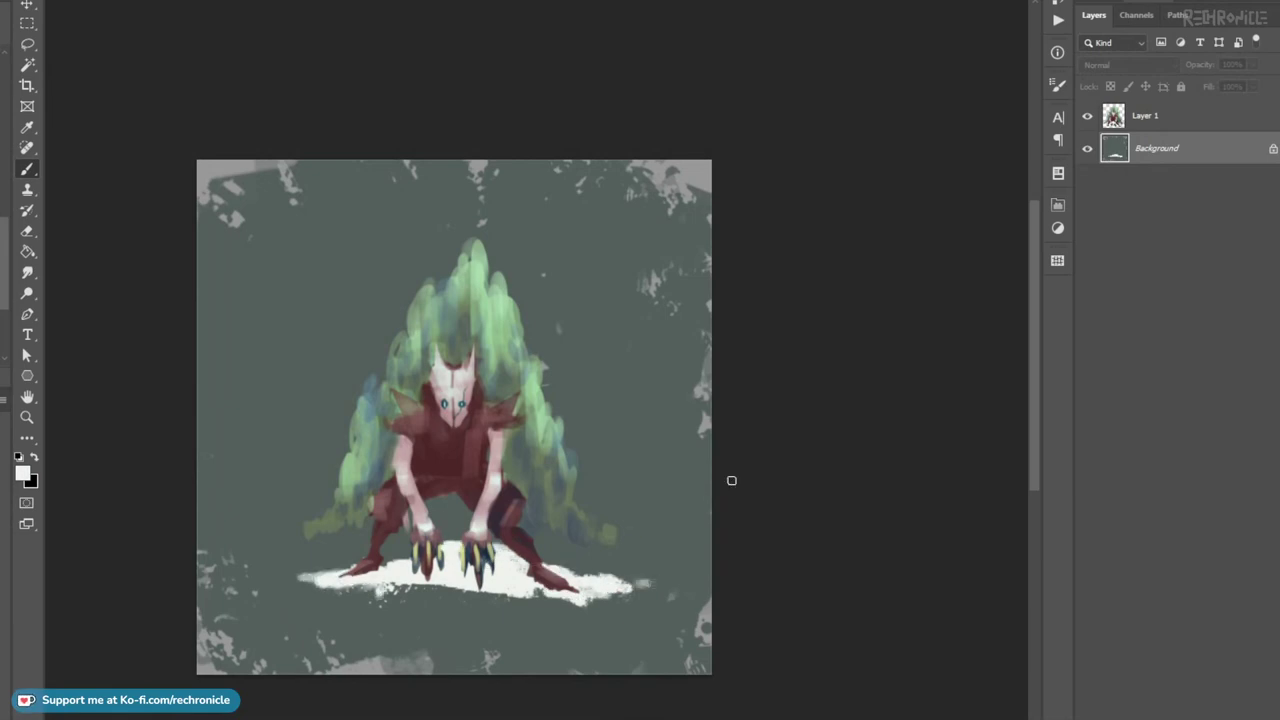
# Invert the Background layer to turn the ground patch into a black shadow, and darken the backdrop to muted purple-brown.
pyautogui.hotkey('ctrl', 'i')
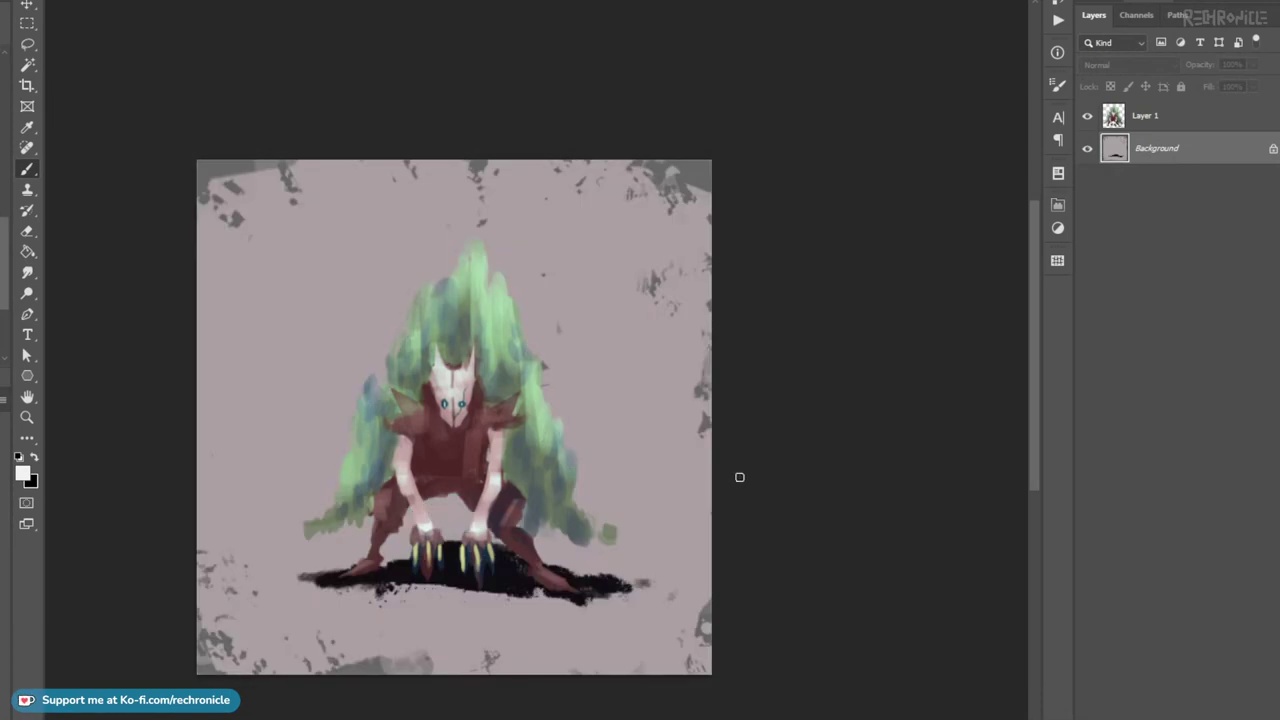
pyautogui.press('i')
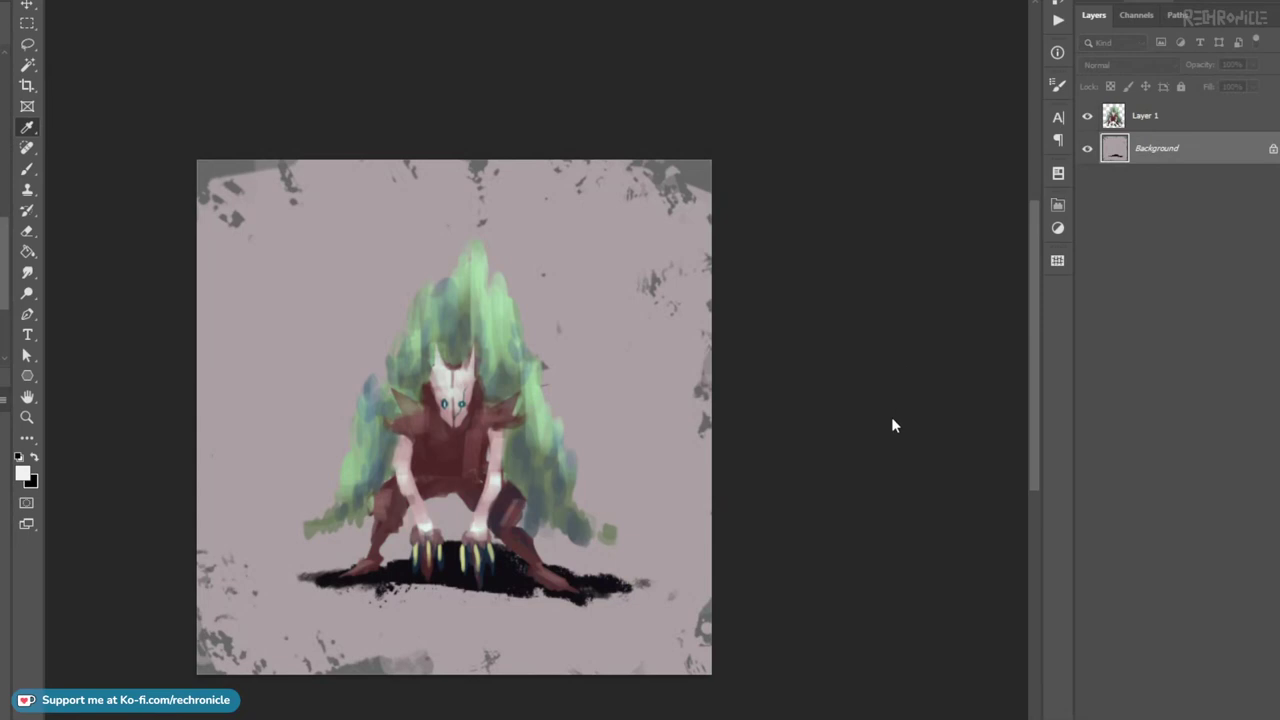
pyautogui.moveTo(895, 414); pyautogui.dragTo(930, 418)
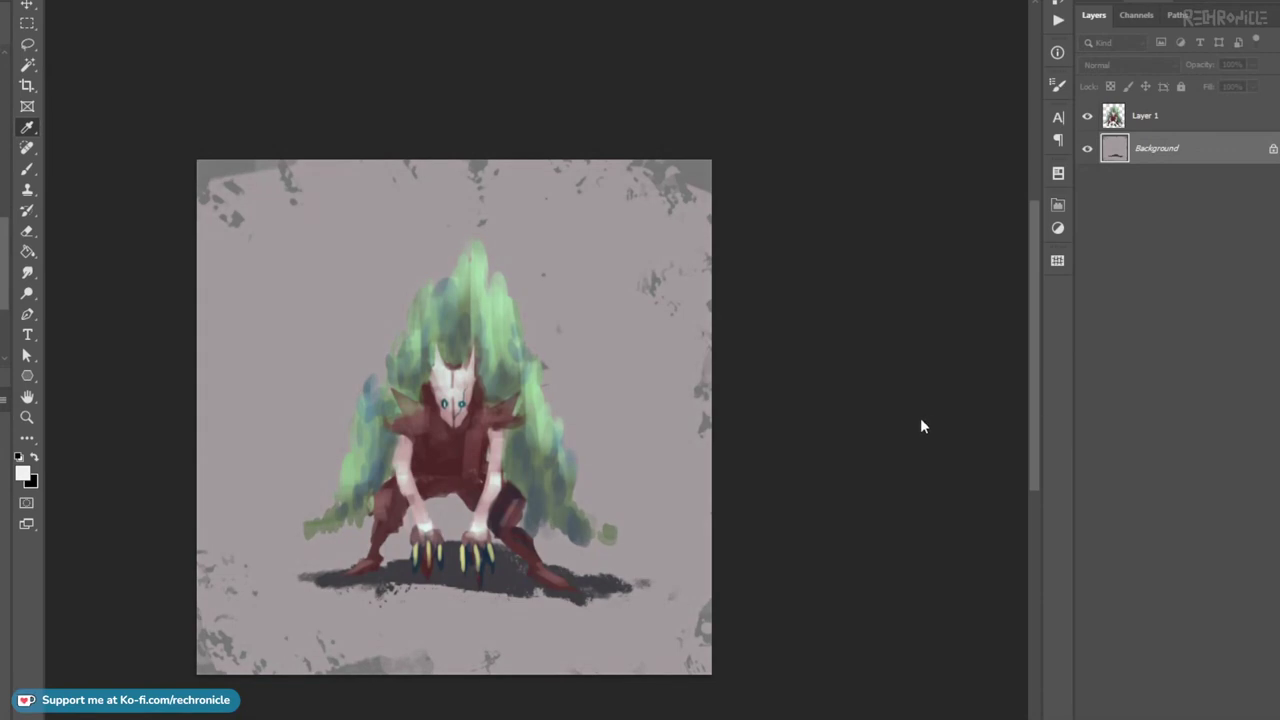
pyautogui.hotkey('ctrl', 'shift', 'z')
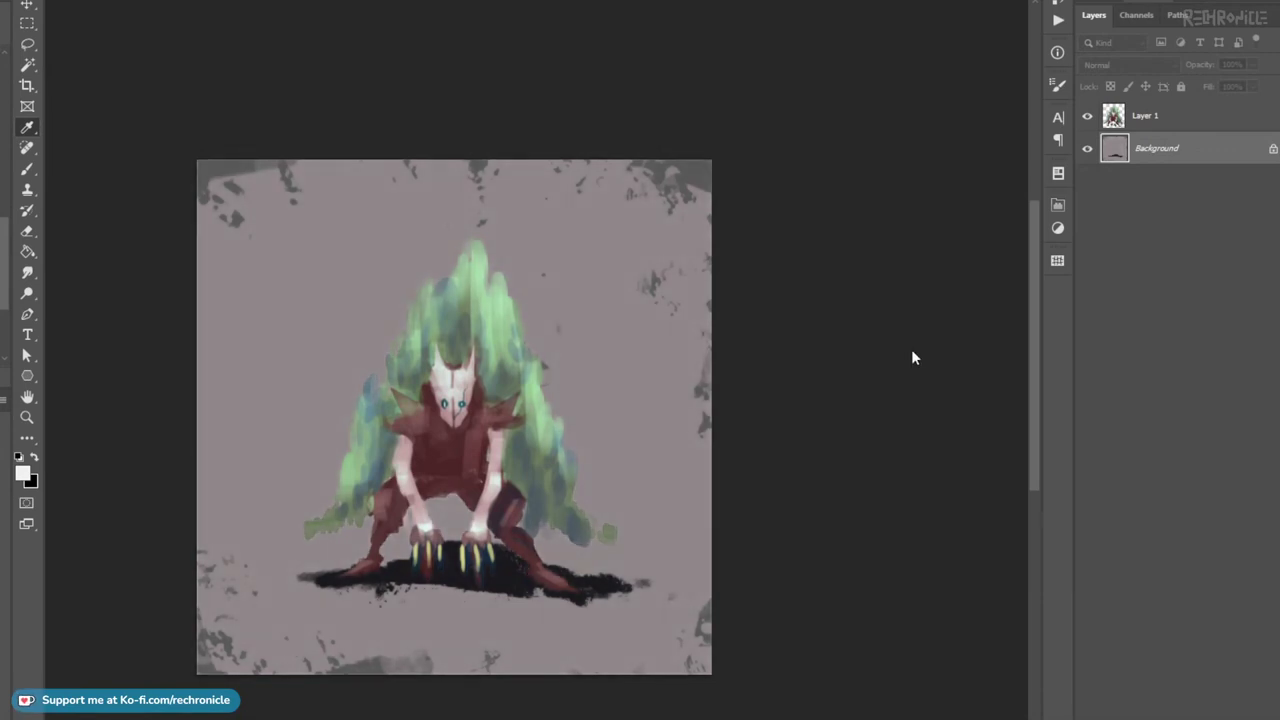
pyautogui.moveTo(893, 354); pyautogui.dragTo(975, 351)
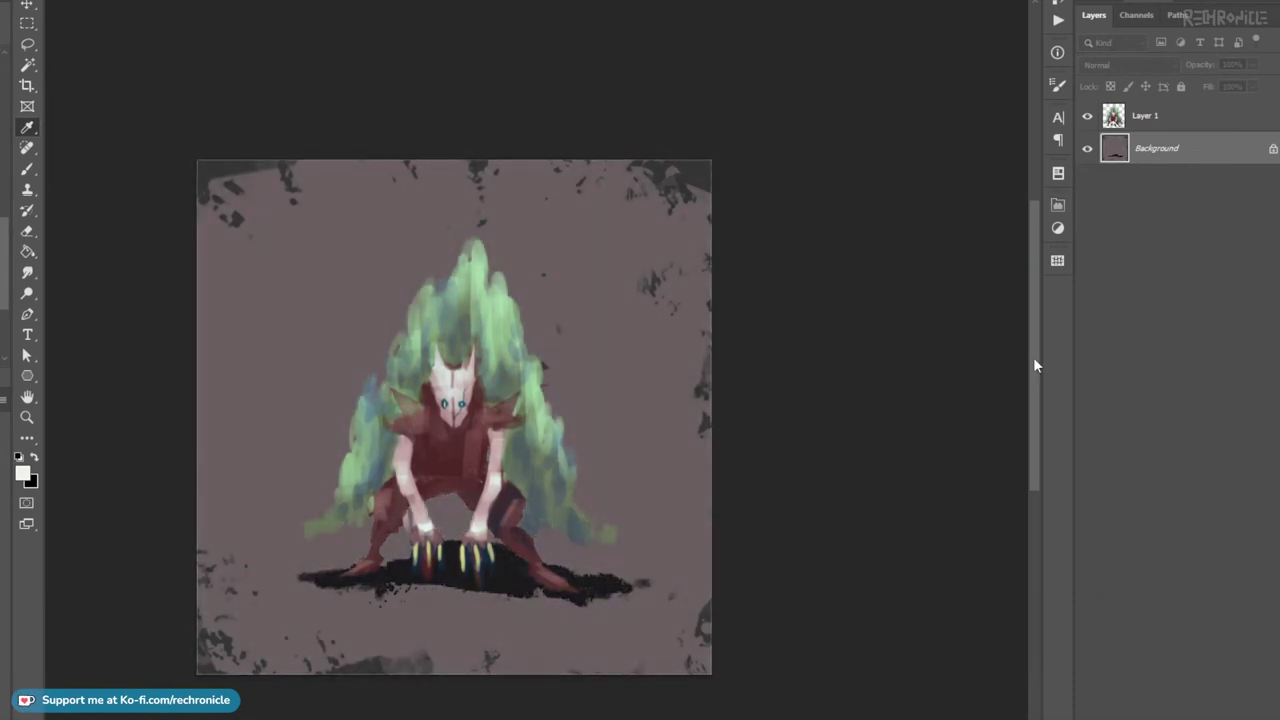
pyautogui.press('b')
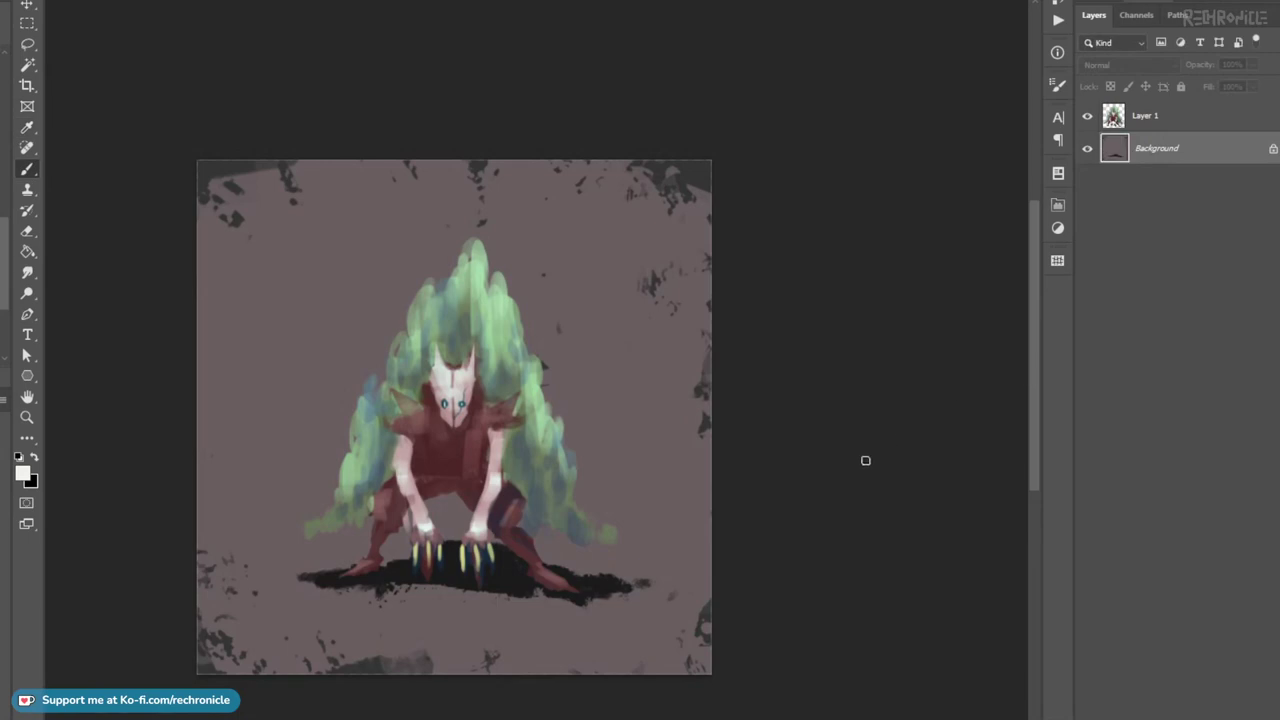
# Cover most of the backdrop's ragged dark edge marks on the Background layer with the sampled purple-brown.
pyautogui.keyDown('alt'); pyautogui.click(270, 608); pyautogui.keyUp('alt')
pyautogui.moveTo(269, 620)
pyautogui.mouseDown()
pyautogui.moveTo(286, 650)
pyautogui.moveTo(380, 675)
pyautogui.moveTo(353, 670)
pyautogui.moveTo(542, 644)
pyautogui.moveTo(695, 705)
pyautogui.moveTo(673, 351)
pyautogui.moveTo(699, 337)
pyautogui.moveTo(668, 186)
pyautogui.moveTo(631, 158)
pyautogui.moveTo(270, 222)
pyautogui.moveTo(235, 208)
pyautogui.moveTo(289, 175)
pyautogui.moveTo(686, 215)
pyautogui.moveTo(417, 182)
pyautogui.mouseUp()
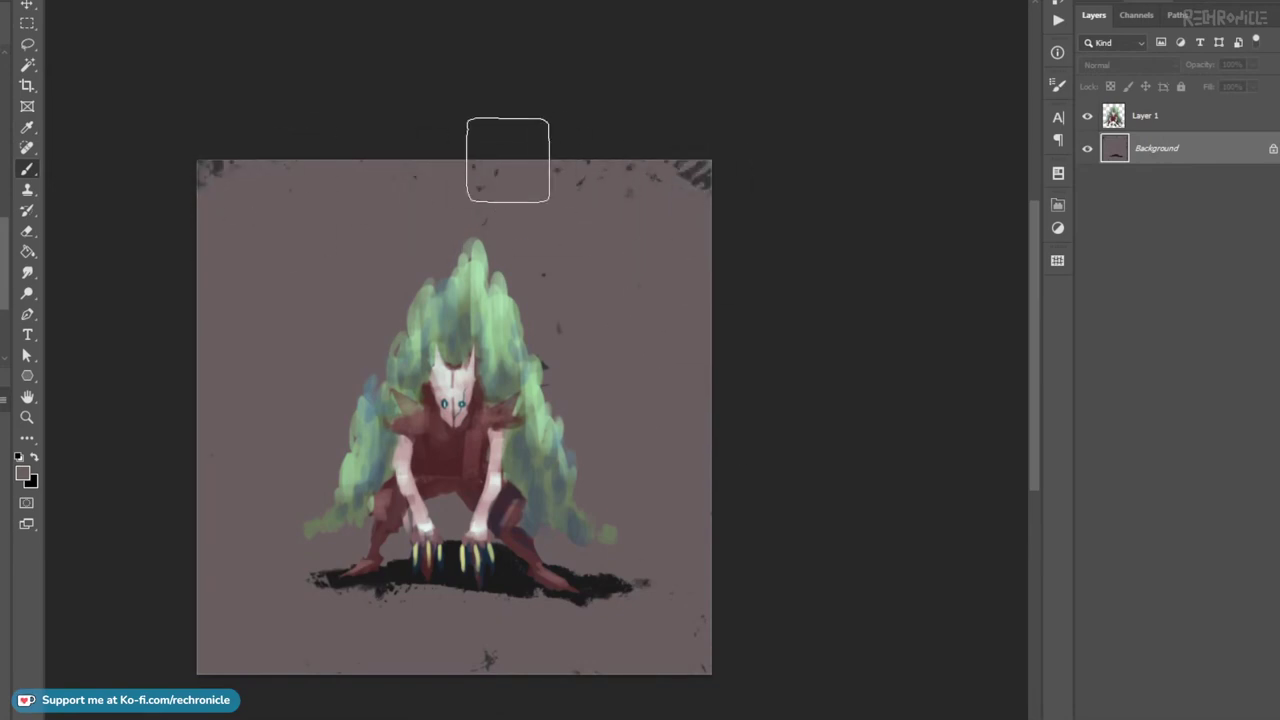
pyautogui.press('z')
pyautogui.click(577, 483)
pyautogui.keyDown('alt'); pyautogui.click(577, 483); pyautogui.keyUp('alt')
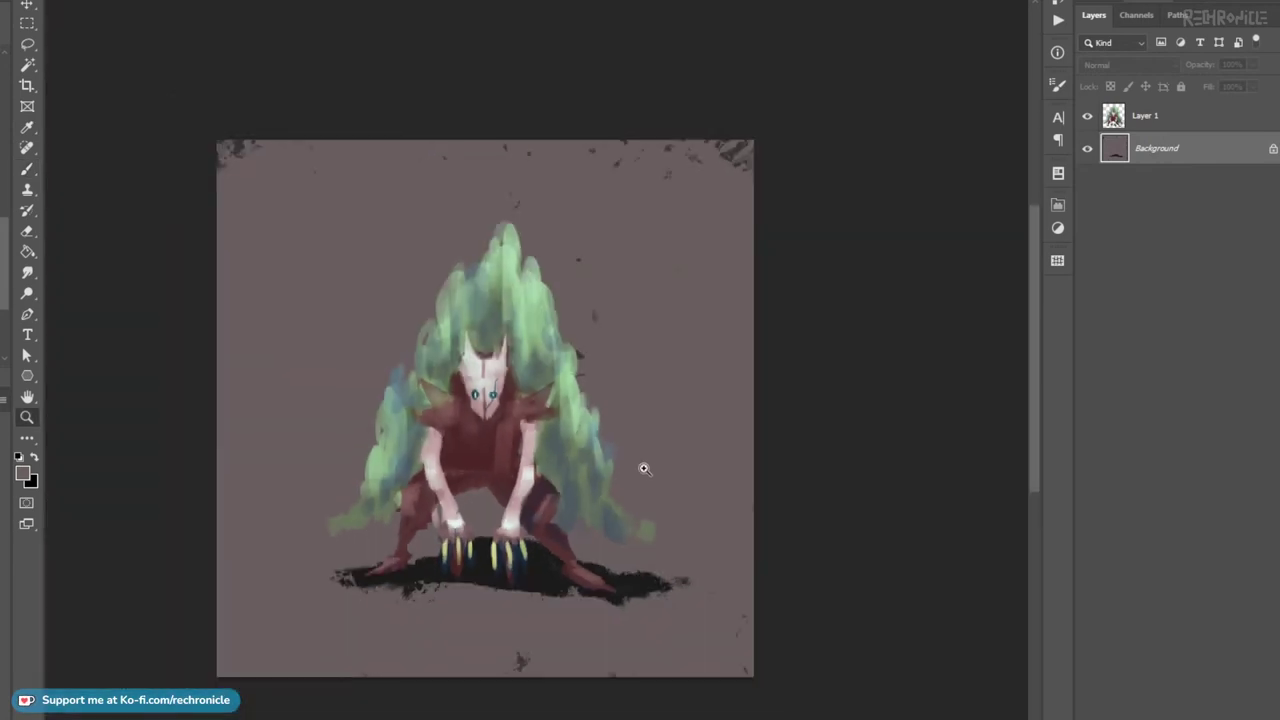
# Darken the lighter patch on the creature's torso on Layer 1 with the sampled deep red.
pyautogui.click(1140, 118)
pyautogui.moveTo(492, 456); pyautogui.dragTo(511, 440)
pyautogui.press('b')
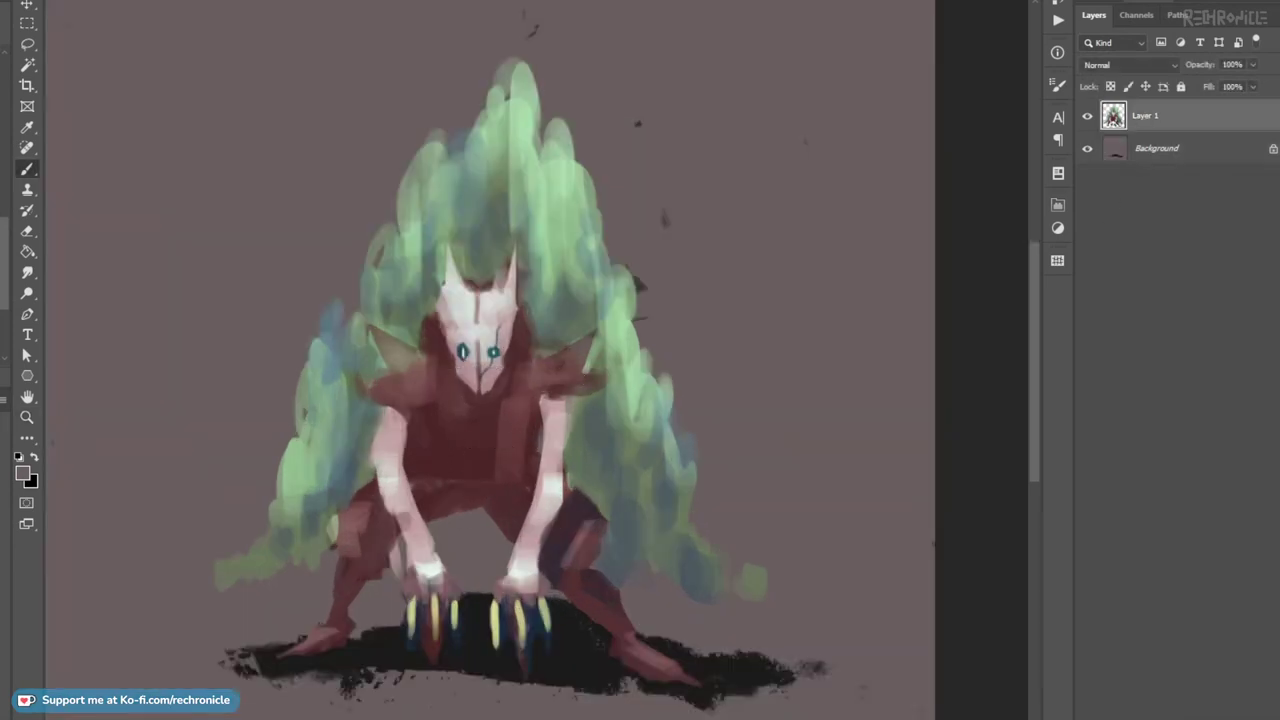
pyautogui.keyDown('alt'); pyautogui.click(476, 445); pyautogui.keyUp('alt')
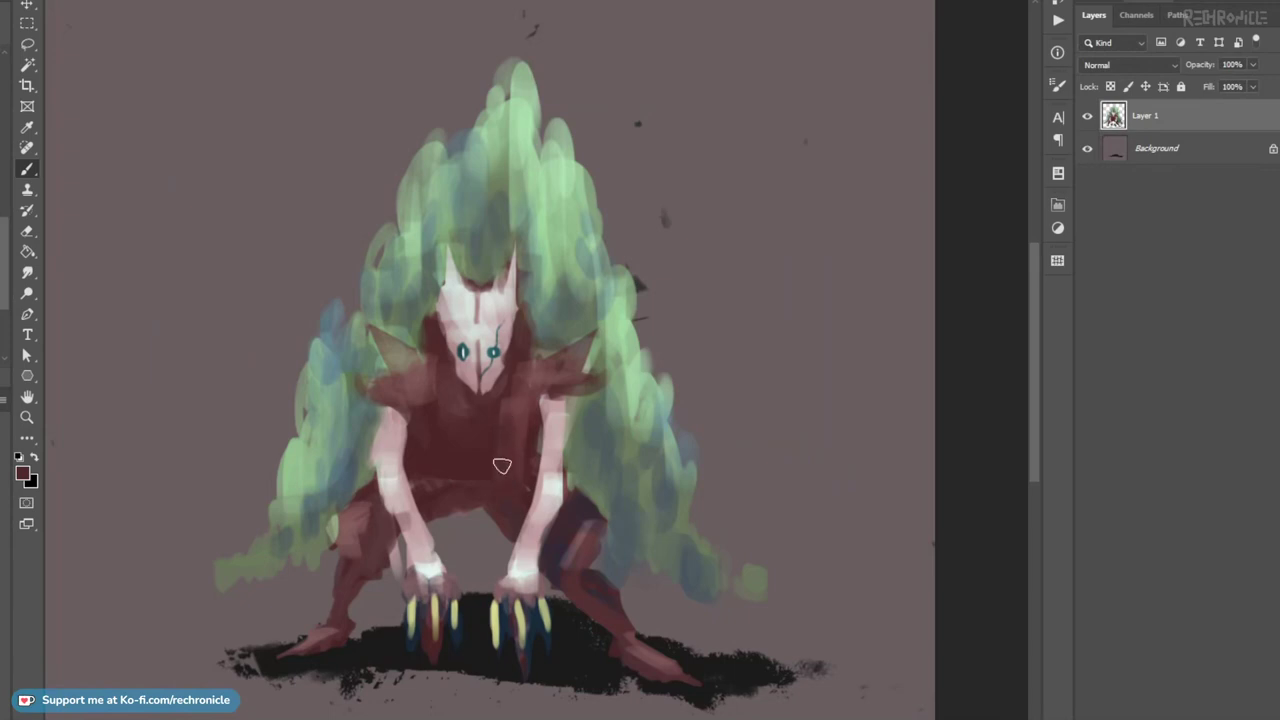
pyautogui.press('z')
pyautogui.keyDown('alt'); pyautogui.click(504, 432); pyautogui.keyUp('alt')
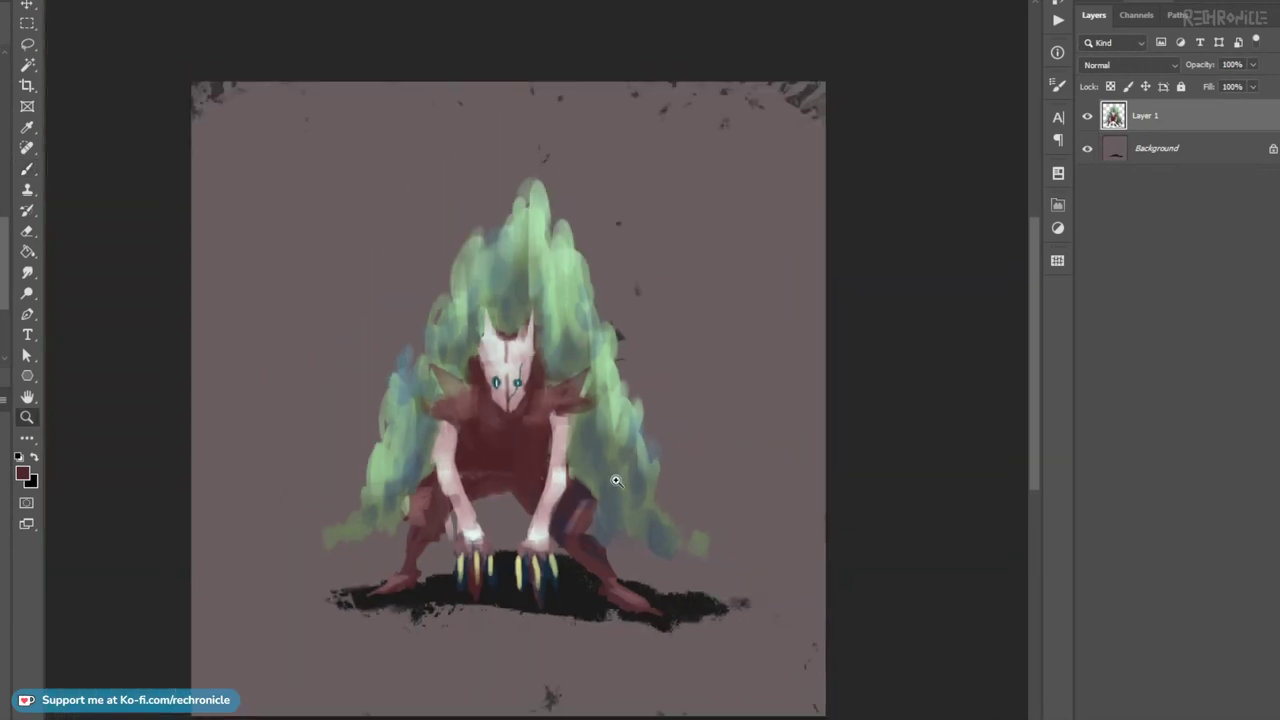
pyautogui.press('b')
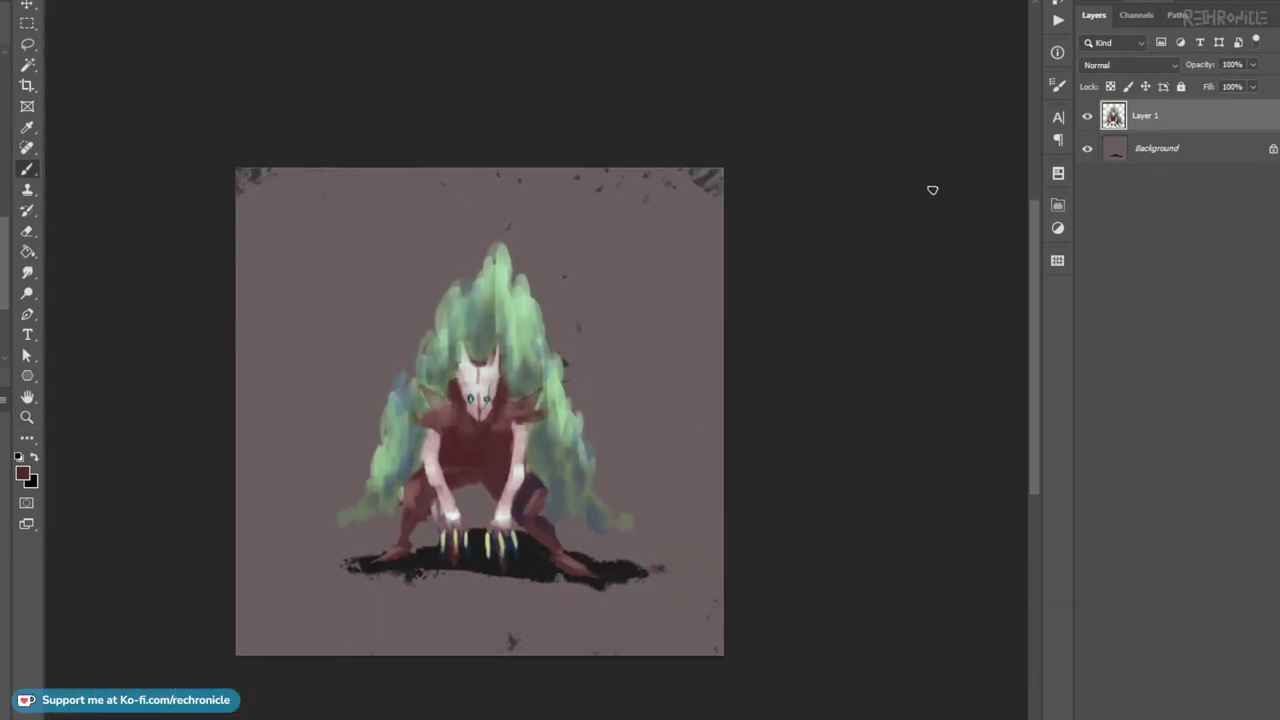
# Fade both ends of the ground shadow on the Background layer using a much larger brush in the sampled backdrop colour.
pyautogui.click(1119, 150)
pyautogui.keyDown('alt'); pyautogui.click(668, 258); pyautogui.keyUp('alt')
pyautogui.press(']')
pyautogui.press(']')
pyautogui.press(']')
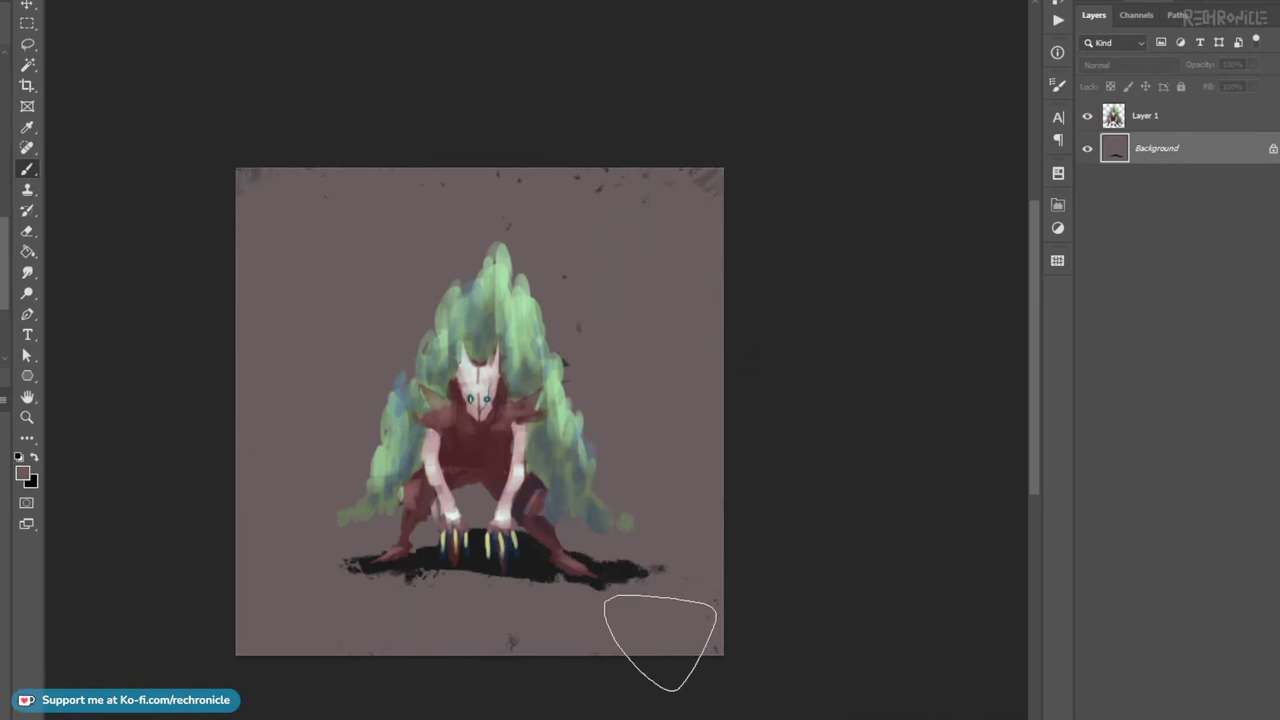
pyautogui.moveTo(645, 606); pyautogui.dragTo(686, 578)
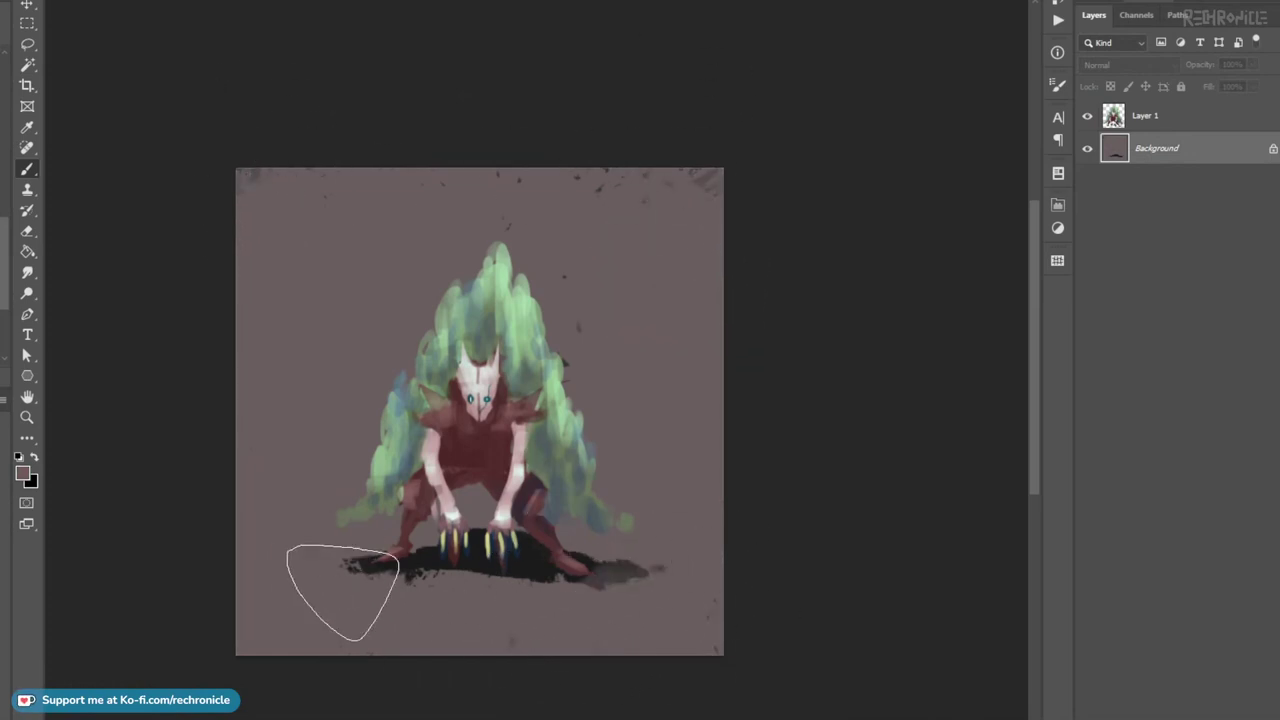
pyautogui.moveTo(342, 592); pyautogui.dragTo(364, 594)
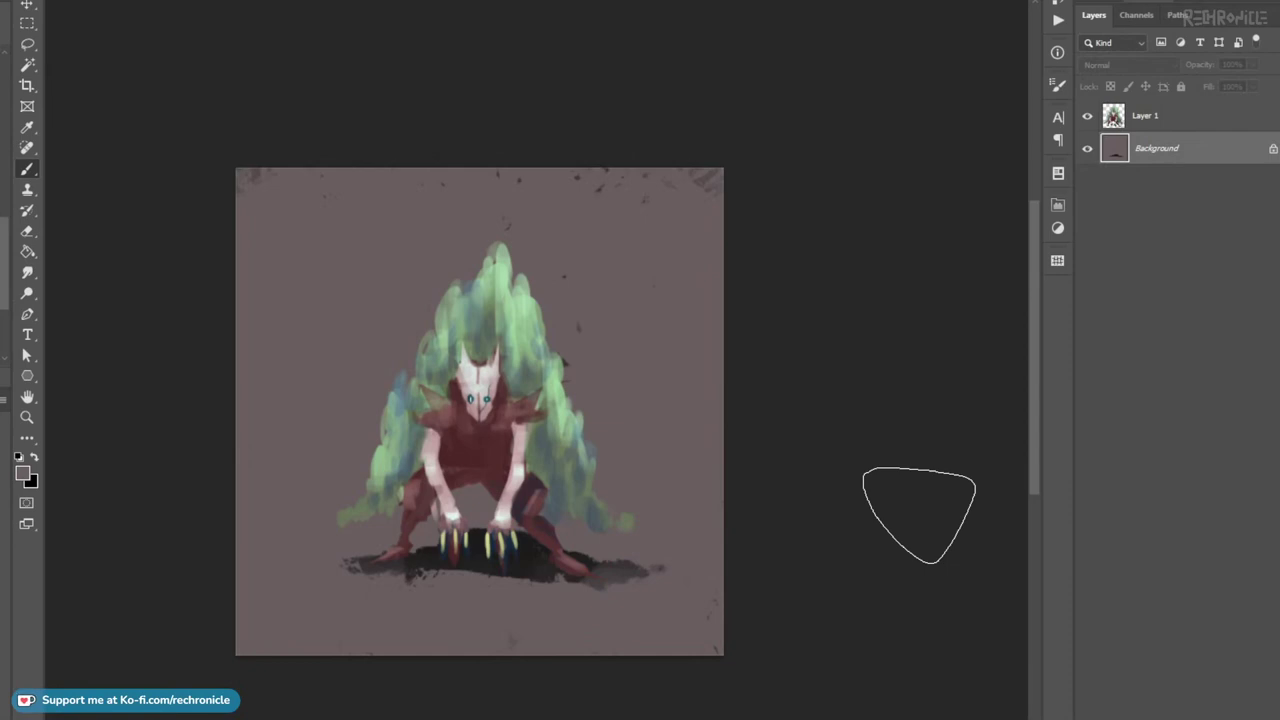
# Add a new layer beneath Layer 1 and paint bluish-white rim light along the right side of the green mass, torso gap and right leg.
pyautogui.hotkey('ctrl', 'shift', 'alt', 'n')
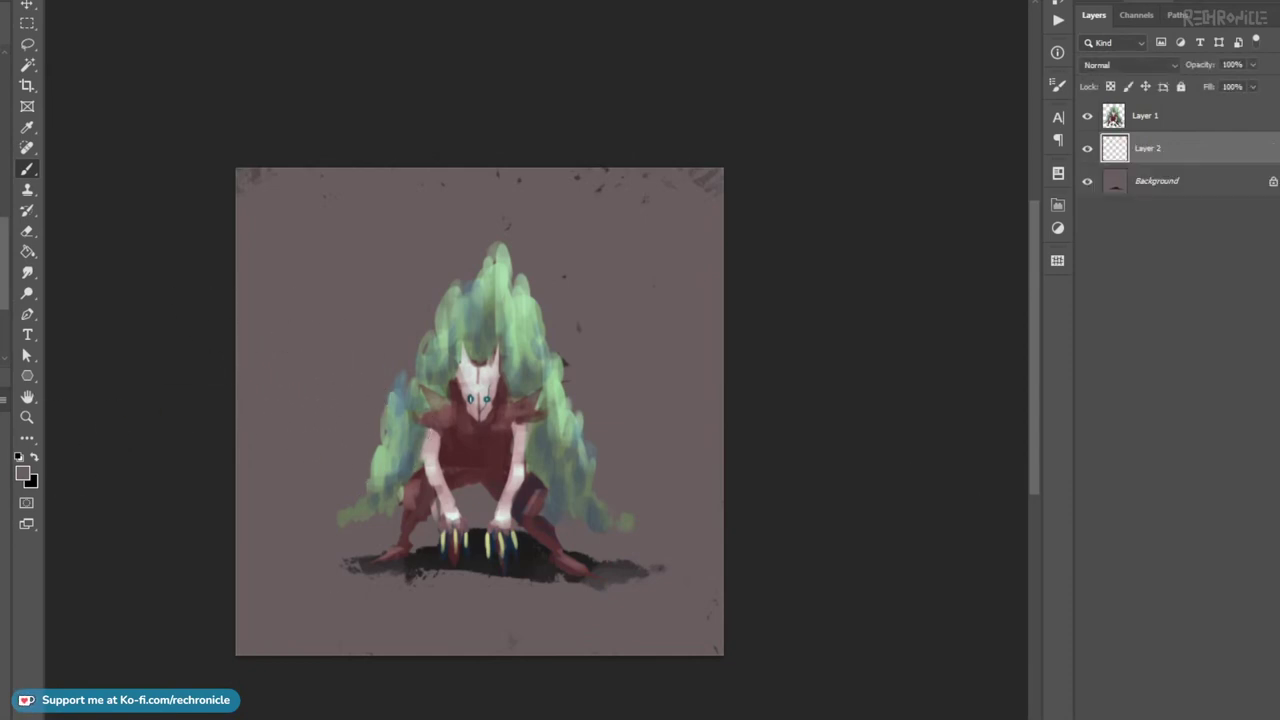
pyautogui.keyDown('alt'); pyautogui.rightClick(528, 440); pyautogui.keyUp('alt')
pyautogui.moveTo(565, 449); pyautogui.dragTo(583, 443)
pyautogui.moveTo(594, 525); pyautogui.dragTo(565, 375)
pyautogui.hotkey('ctrl', 'z')
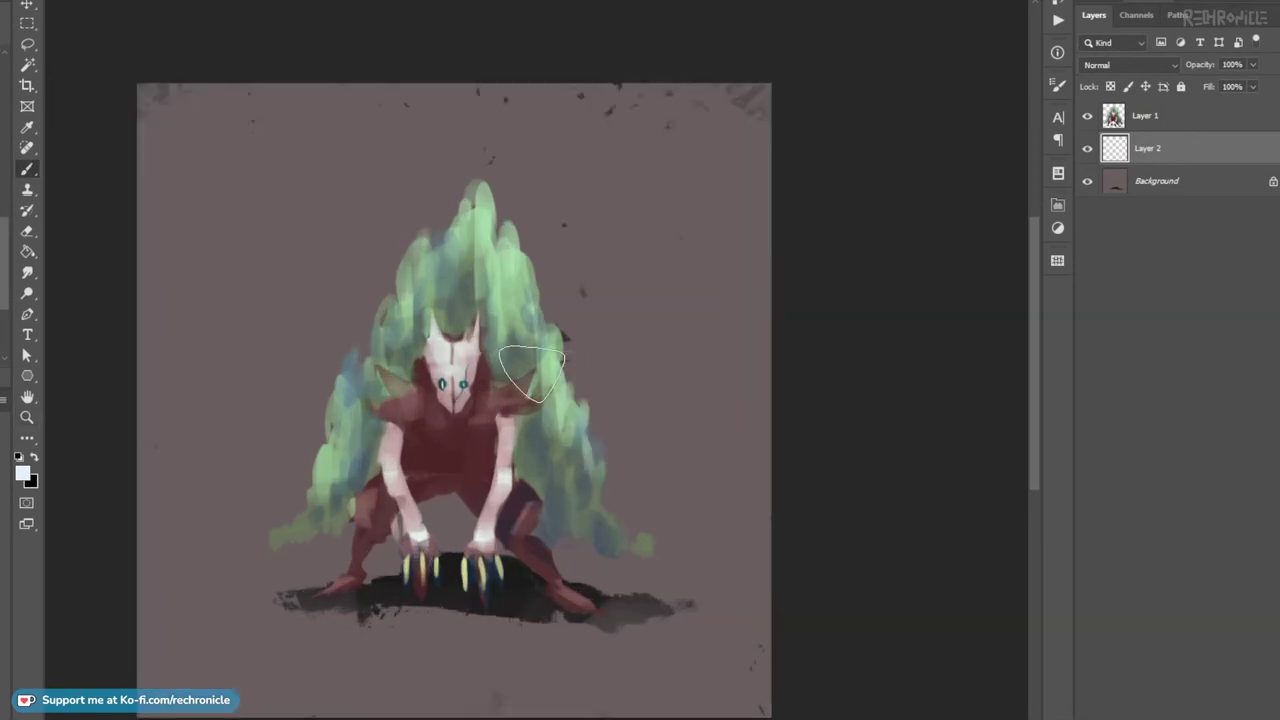
pyautogui.moveTo(535, 330); pyautogui.dragTo(583, 480)
pyautogui.hotkey('ctrl', 'z')
pyautogui.hotkey('ctrl', 'z')
pyautogui.moveTo(535, 335)
pyautogui.mouseDown()
pyautogui.moveTo(552, 408)
pyautogui.moveTo(545, 485)
pyautogui.moveTo(525, 524)
pyautogui.moveTo(604, 532)
pyautogui.moveTo(551, 524)
pyautogui.mouseUp()
pyautogui.moveTo(477, 446)
pyautogui.mouseDown()
pyautogui.moveTo(540, 573)
pyautogui.moveTo(572, 597)
pyautogui.moveTo(548, 550)
pyautogui.moveTo(560, 568)
pyautogui.mouseUp()
pyautogui.moveTo(450, 520)
pyautogui.mouseDown()
pyautogui.moveTo(530, 577)
pyautogui.moveTo(508, 545)
pyautogui.mouseUp()
pyautogui.moveTo(560, 598); pyautogui.dragTo(581, 560)
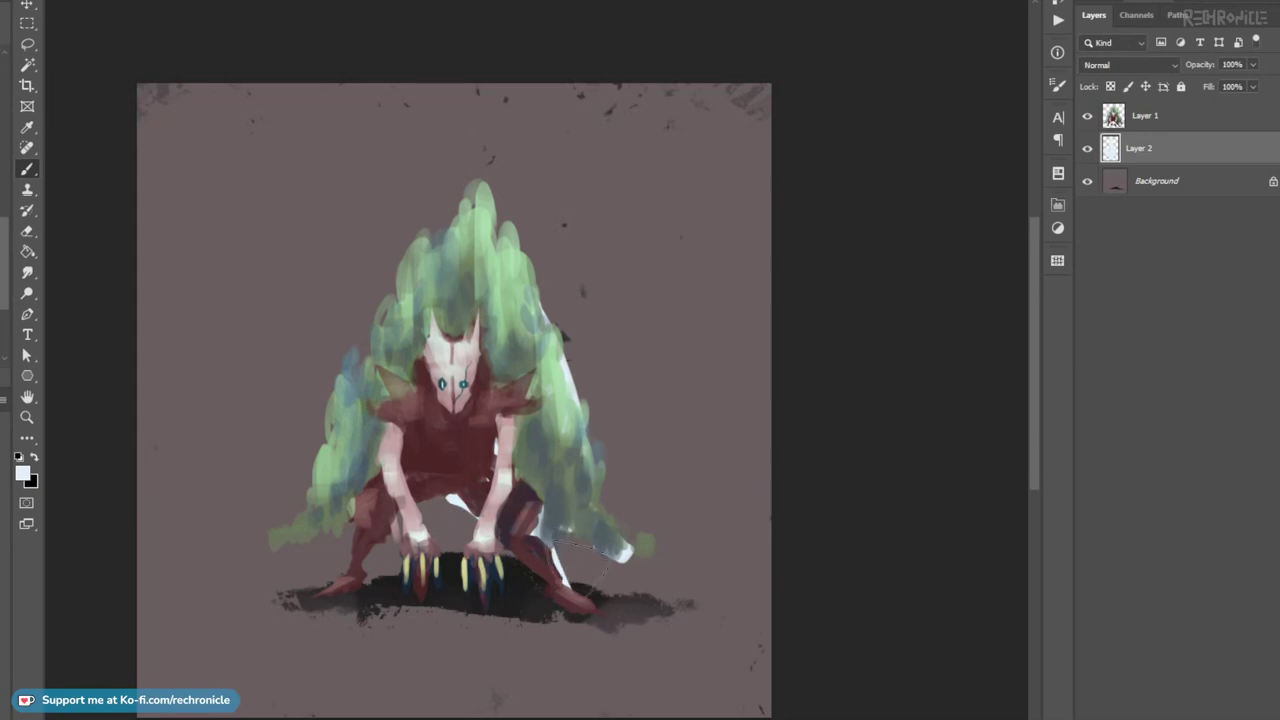
# Extend the white rim light up to the green mass's peak and down its stepped lower right edge on Layer 2.
pyautogui.moveTo(548, 322)
pyautogui.mouseDown()
pyautogui.moveTo(502, 246)
pyautogui.moveTo(505, 288)
pyautogui.moveTo(547, 361)
pyautogui.mouseUp()
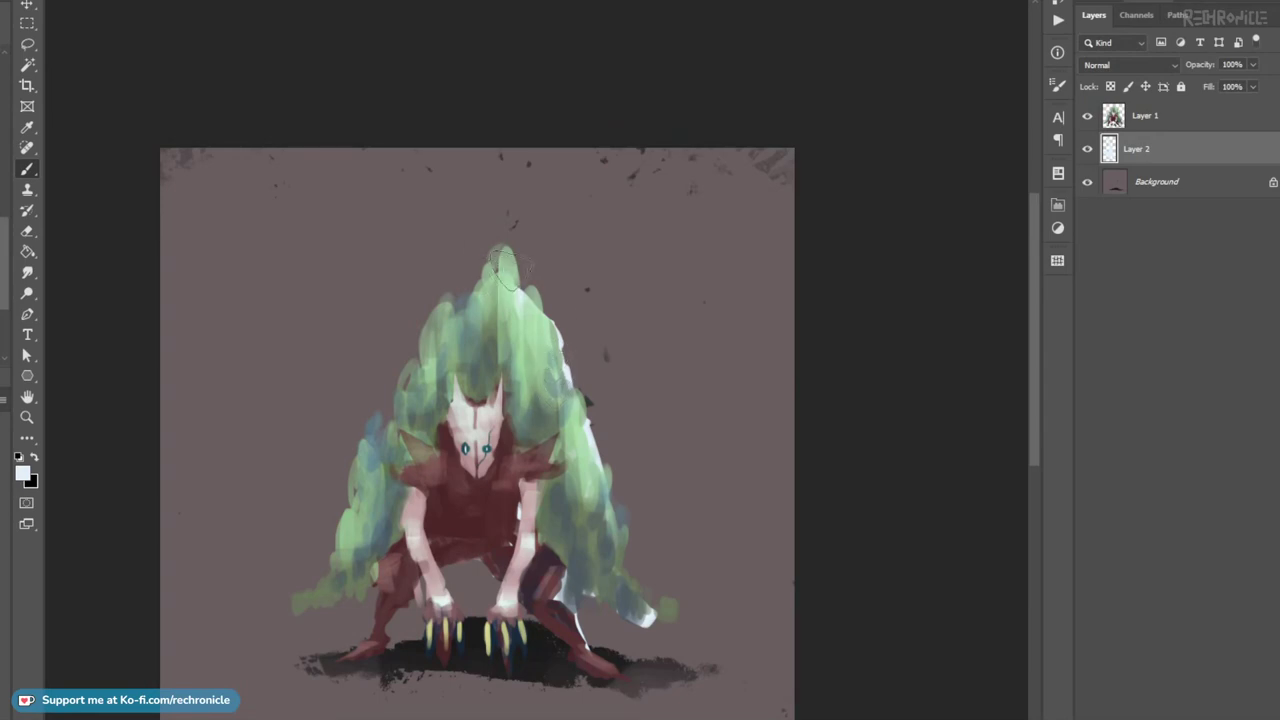
pyautogui.moveTo(511, 269); pyautogui.dragTo(508, 318)
pyautogui.moveTo(500, 264); pyautogui.dragTo(510, 310)
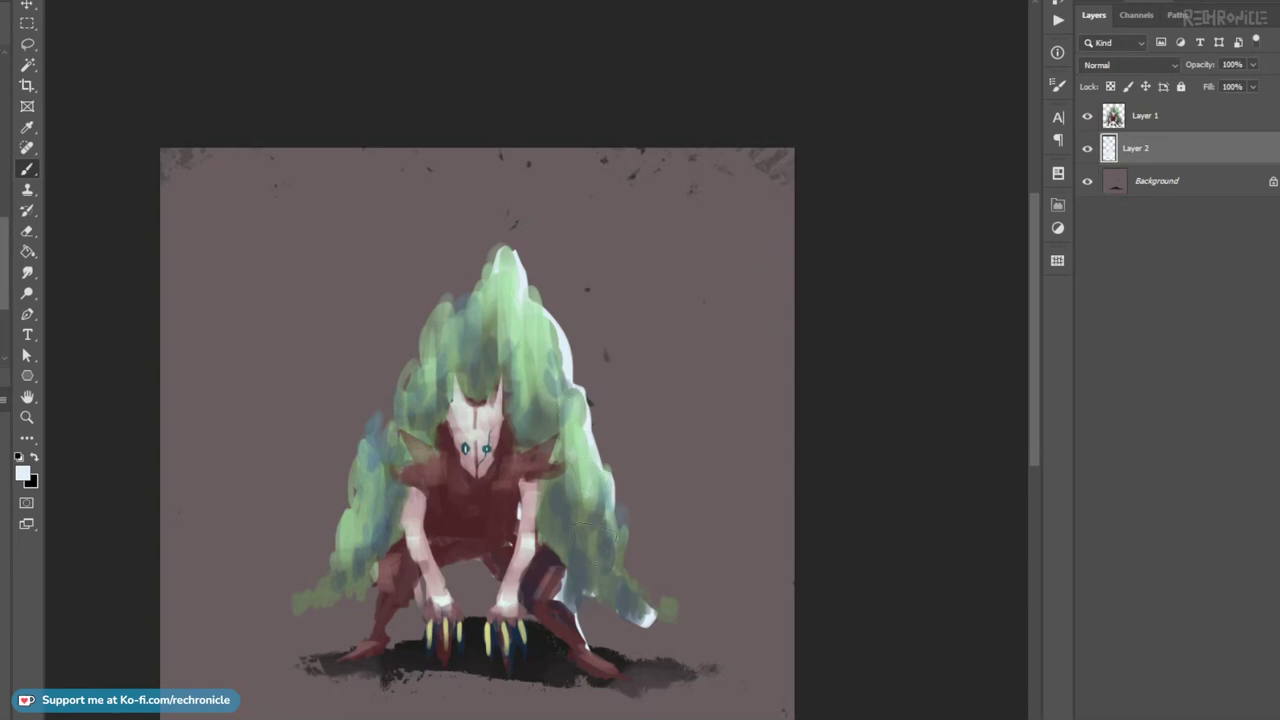
pyautogui.moveTo(618, 515)
pyautogui.mouseDown()
pyautogui.moveTo(622, 584)
pyautogui.moveTo(656, 614)
pyautogui.mouseUp()
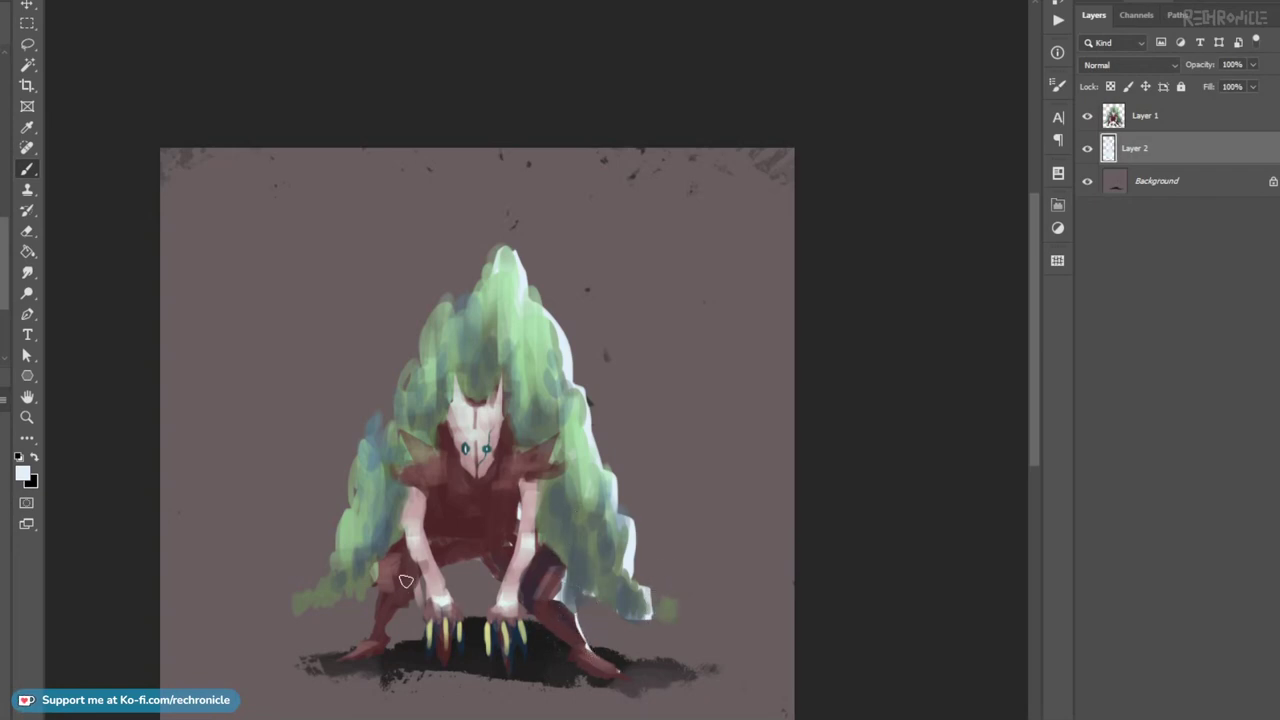
# Paint white rim light along the inner edge of the creature's left-hand leg on Layer 2.
pyautogui.moveTo(381, 643)
pyautogui.mouseDown()
pyautogui.moveTo(424, 585)
pyautogui.moveTo(411, 579)
pyautogui.moveTo(485, 556)
pyautogui.mouseUp()
pyautogui.hotkey('ctrl', 'z')
pyautogui.press('z')
pyautogui.keyDown('alt'); pyautogui.click(627, 453); pyautogui.keyUp('alt')
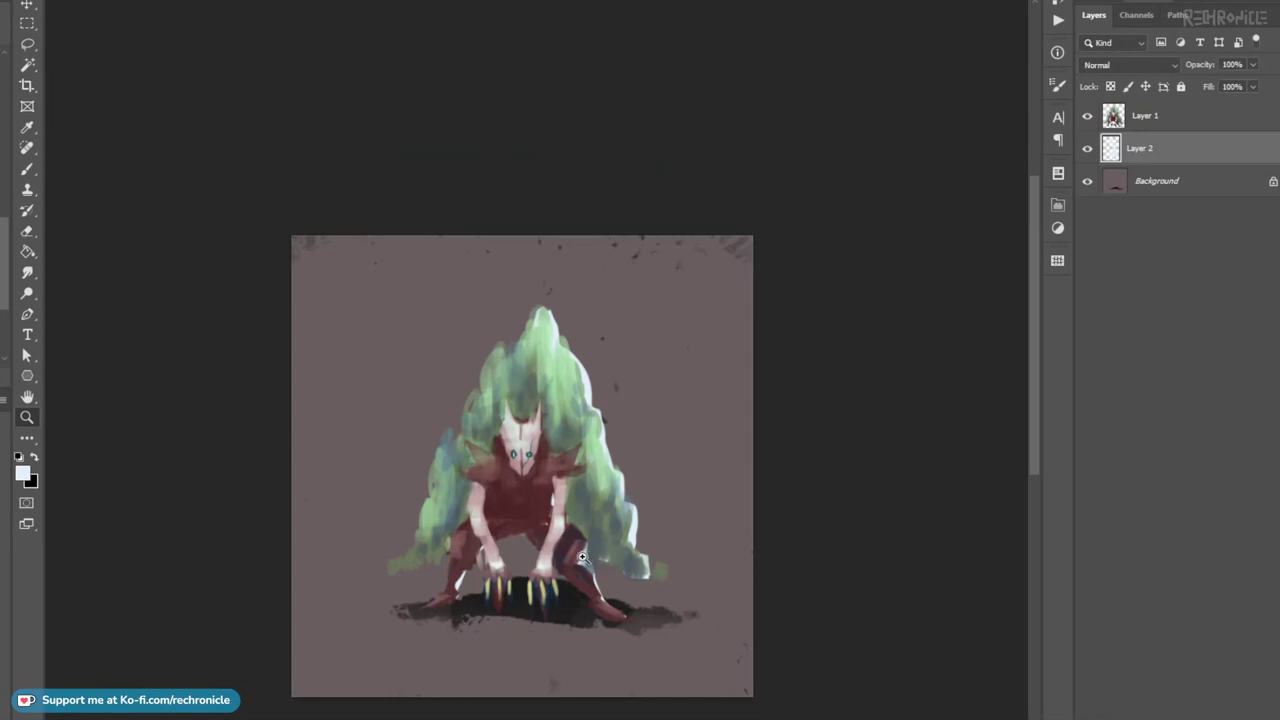
pyautogui.click(587, 553)
pyautogui.press('b')
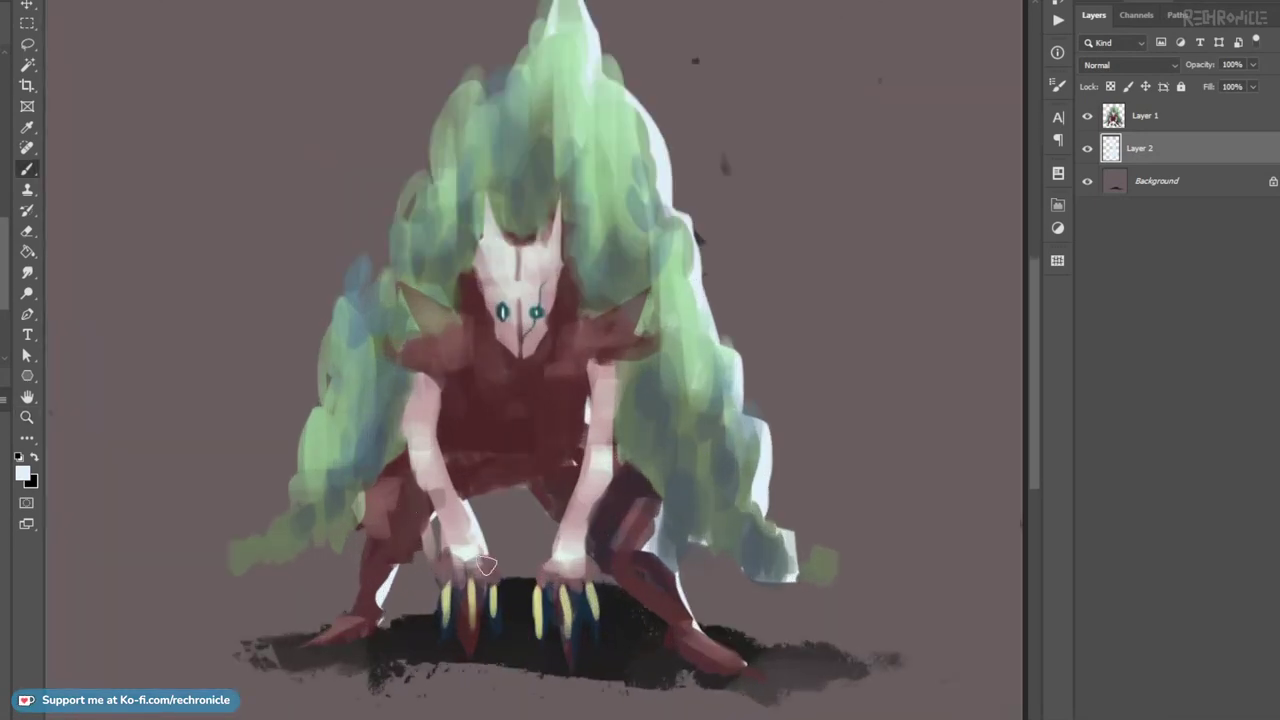
# Add white rim light beside both clawed hands and their claw tips on Layer 2.
pyautogui.moveTo(498, 592); pyautogui.dragTo(477, 639)
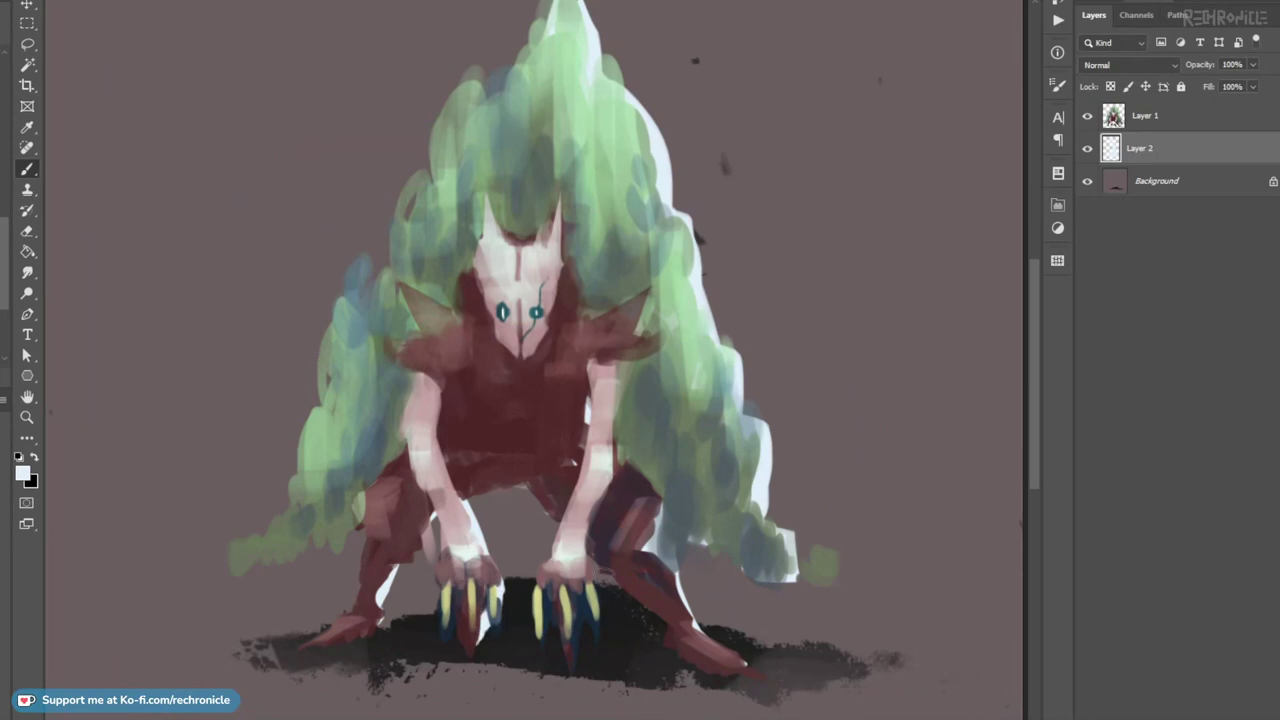
pyautogui.moveTo(593, 558)
pyautogui.mouseDown()
pyautogui.moveTo(598, 621)
pyautogui.moveTo(580, 620)
pyautogui.moveTo(578, 676)
pyautogui.mouseUp()
pyautogui.moveTo(668, 632)
pyautogui.mouseDown()
pyautogui.moveTo(640, 633)
pyautogui.moveTo(612, 605)
pyautogui.mouseUp()
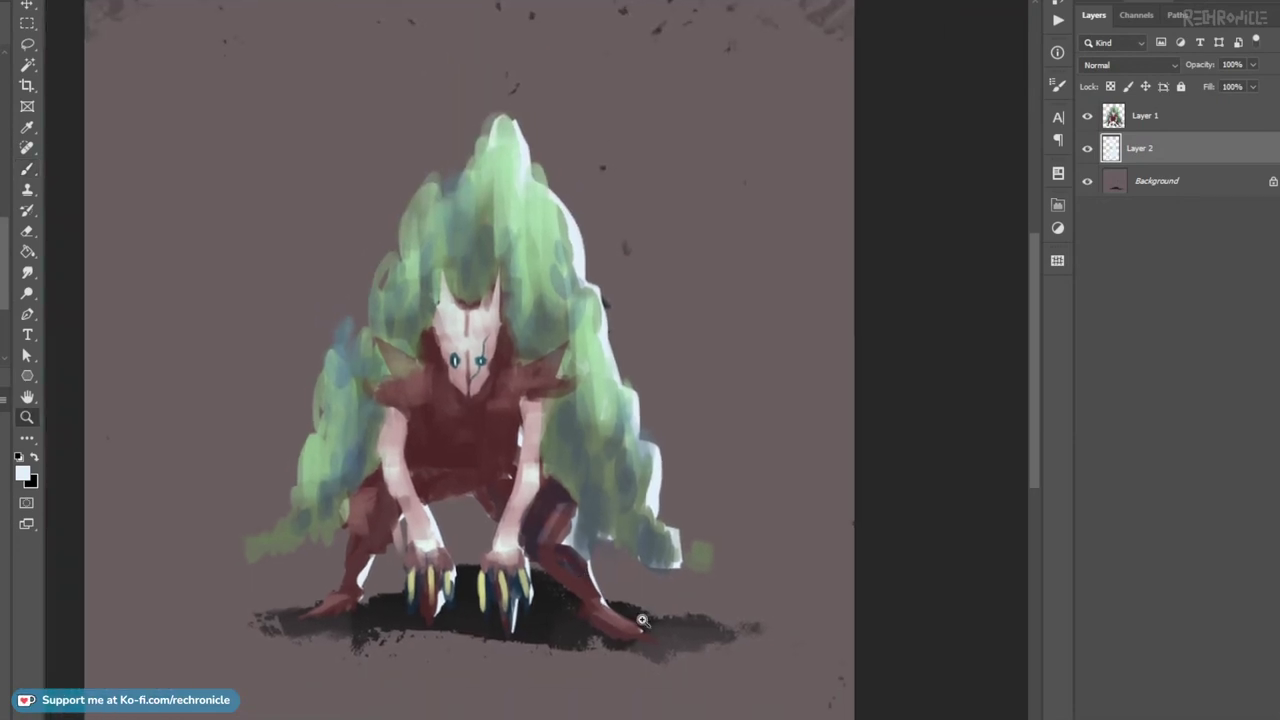
pyautogui.press('b')
pyautogui.press('z')
pyautogui.keyDown('alt'); pyautogui.click(688, 590); pyautogui.keyUp('alt')
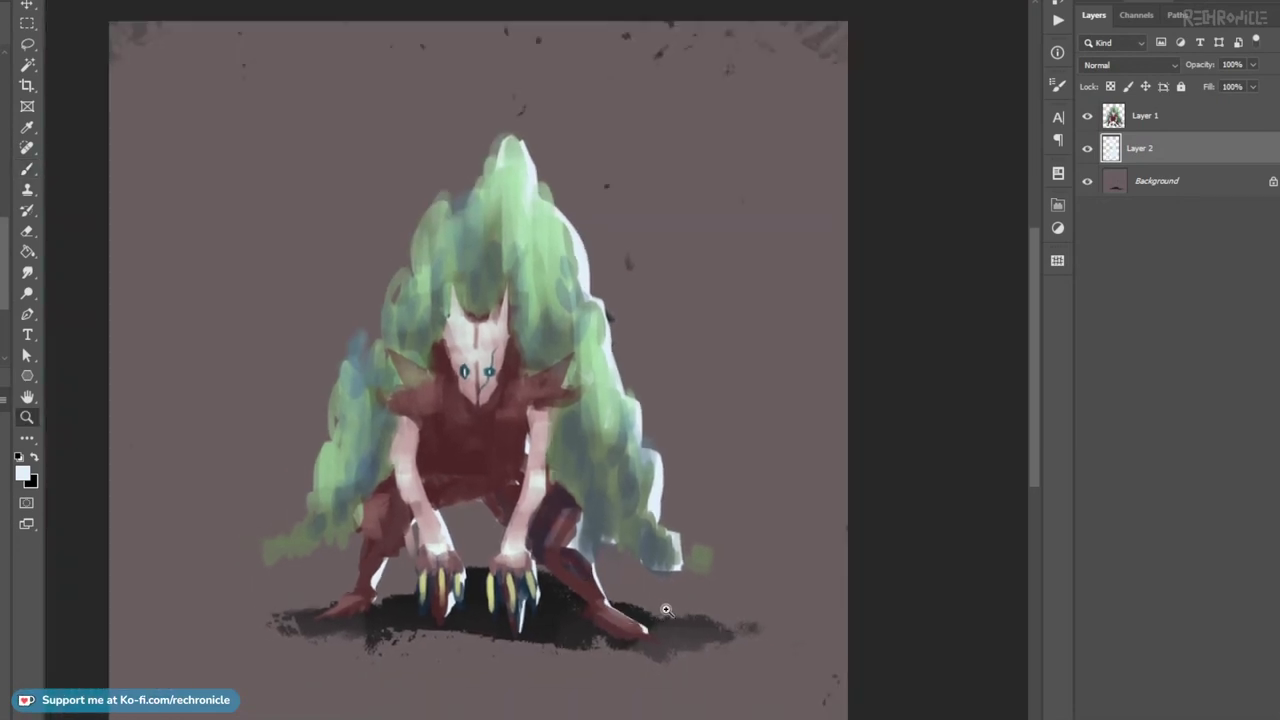
pyautogui.moveTo(579, 538)
pyautogui.mouseDown()
pyautogui.moveTo(585, 514)
pyautogui.moveTo(595, 525)
pyautogui.moveTo(610, 504)
pyautogui.mouseUp()
pyautogui.moveTo(681, 511); pyautogui.dragTo(667, 521)
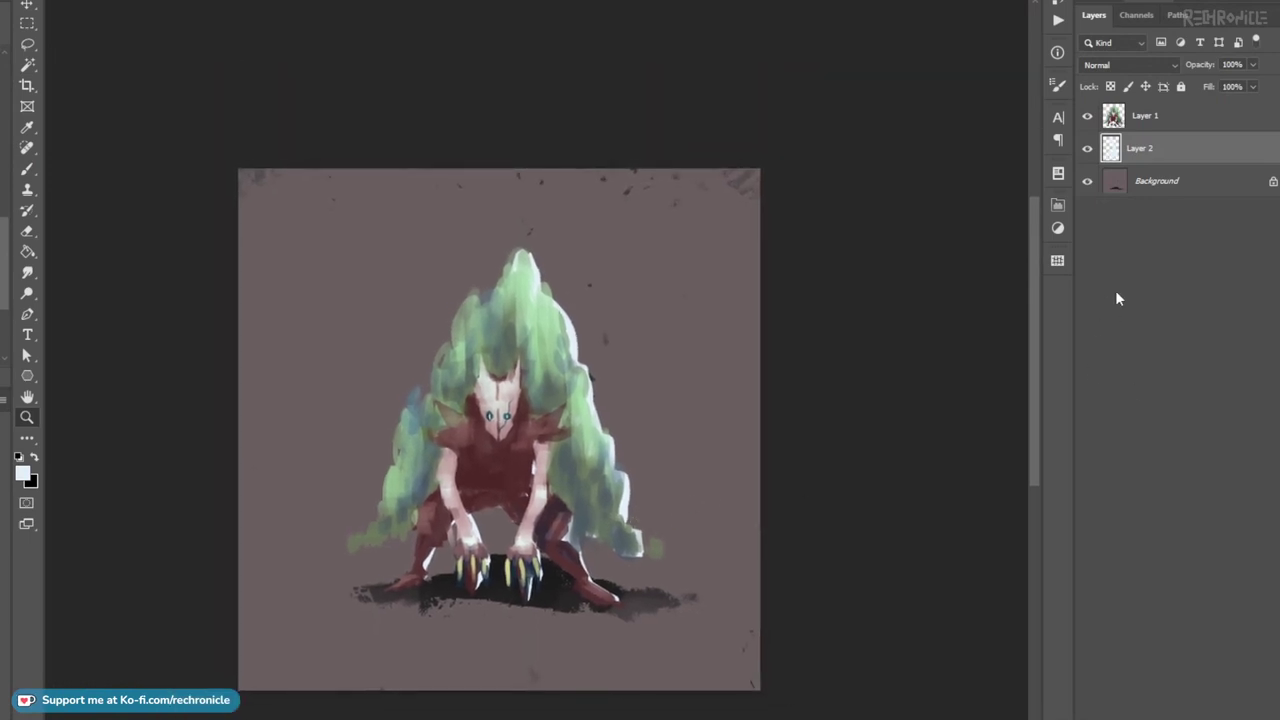
# Desaturate and darken the Background layer to a muted grey-brown.
pyautogui.click(1164, 187)
pyautogui.press('i')
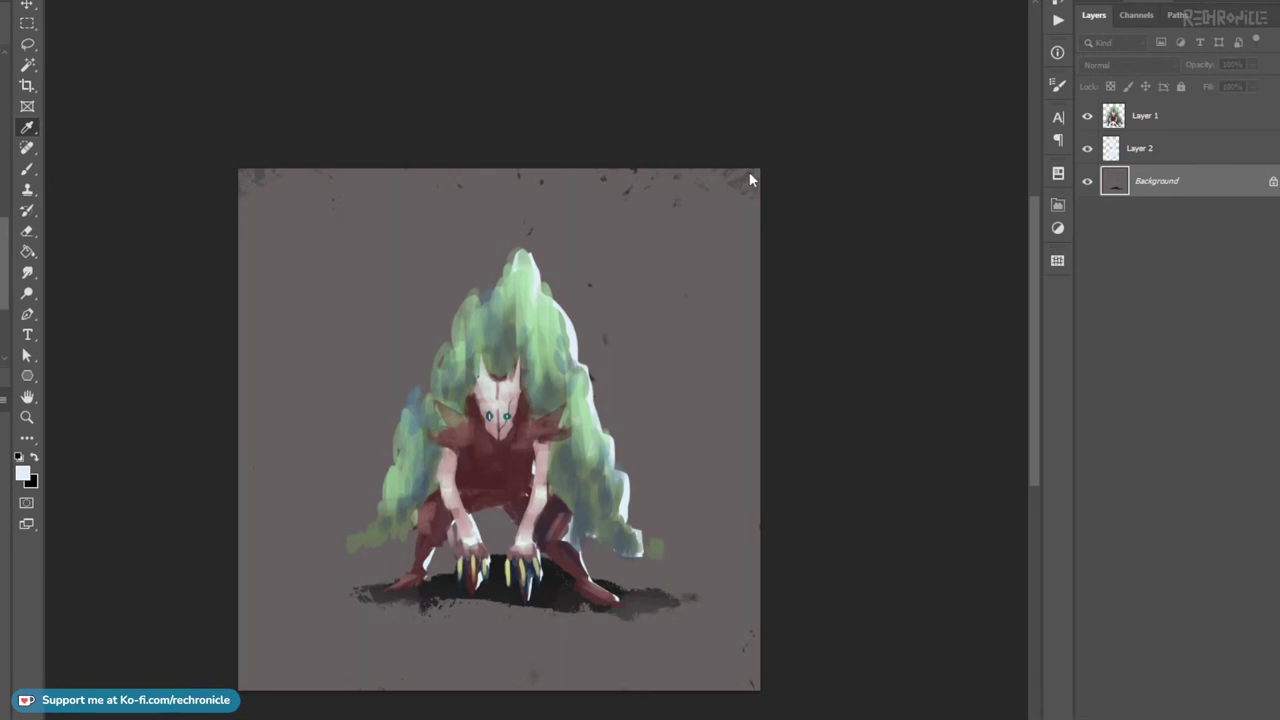
pyautogui.hotkey('alt', 'BackSpace')
pyautogui.moveTo(846, 213); pyautogui.dragTo(778, 230)
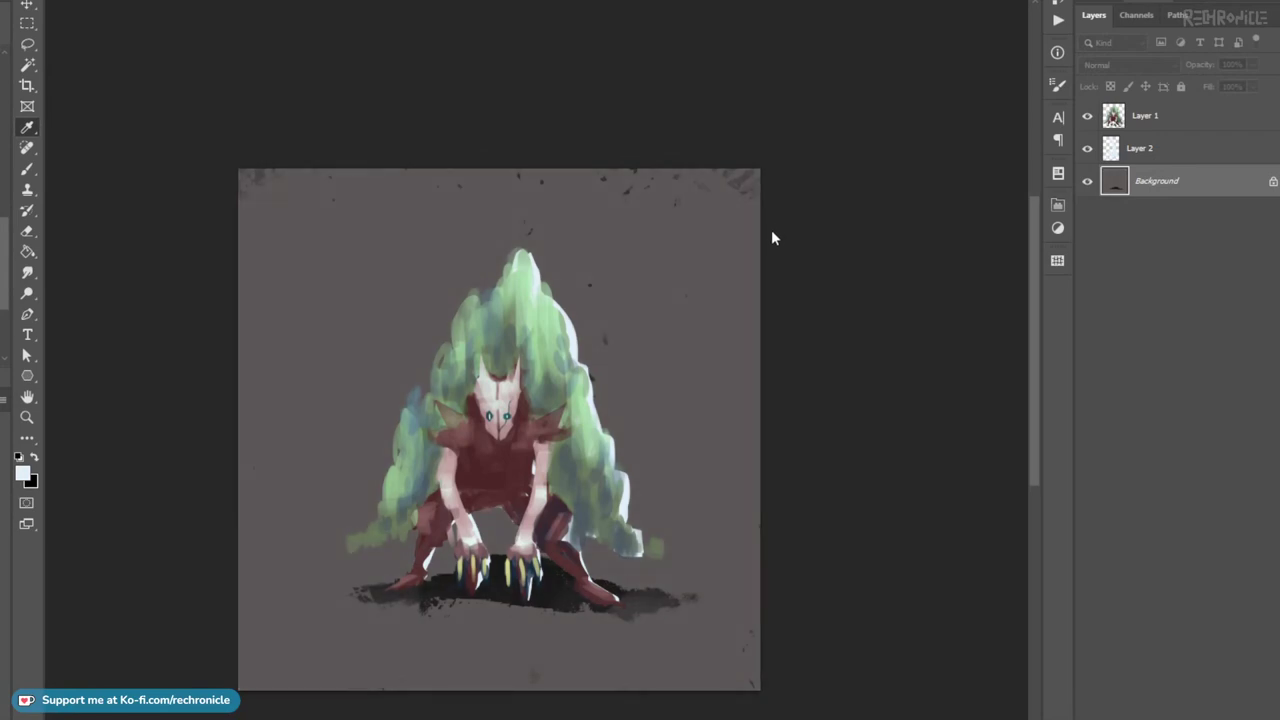
pyautogui.press('z')
# Add a vertical gradient above the Background layer, running from black at the canvas bottom to pale blue-white at the top.
pyautogui.hotkey('ctrl', 'shift', 'alt', 'n')
pyautogui.press('g')
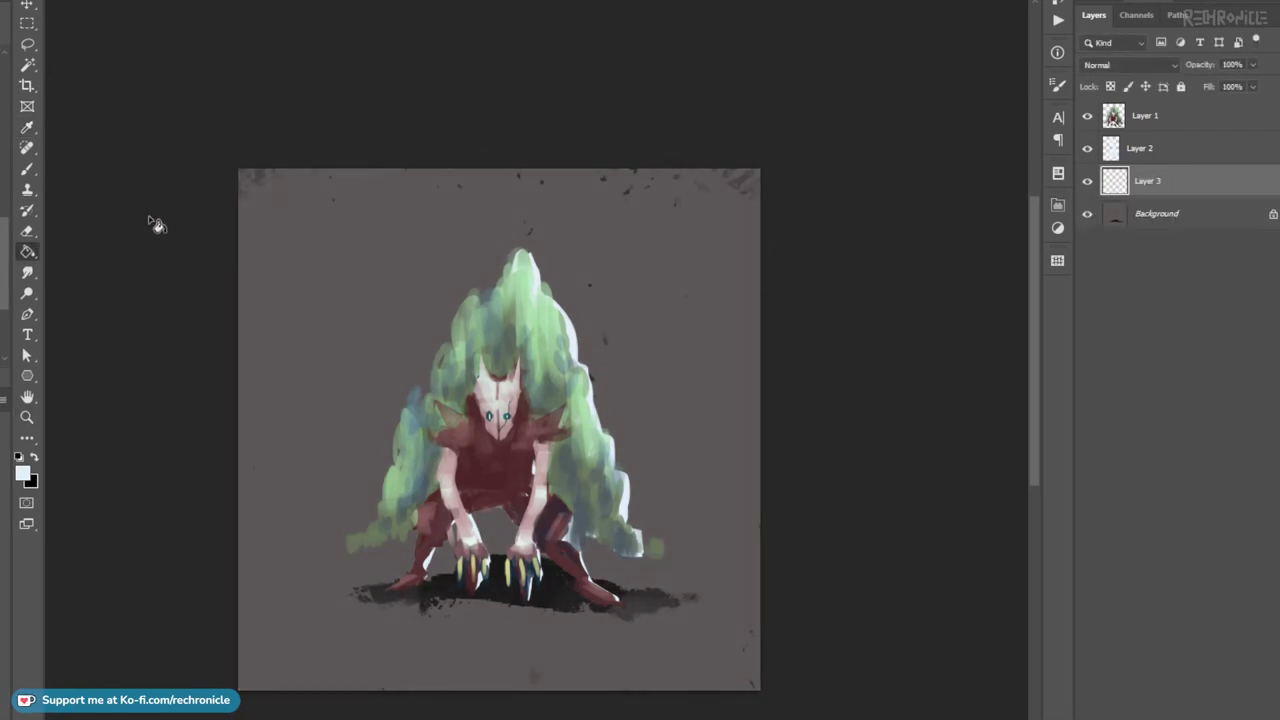
pyautogui.hotkey('shift', 'g')
pyautogui.hotkey('shift', 'g')
pyautogui.hotkey('shift', 'g')
pyautogui.moveTo(503, 705); pyautogui.dragTo(501, 162)
# Try the gradient fill layer in Multiply blend mode with a strongly reduced fill.
pyautogui.click(1093, 67)
pyautogui.click(1127, 128)
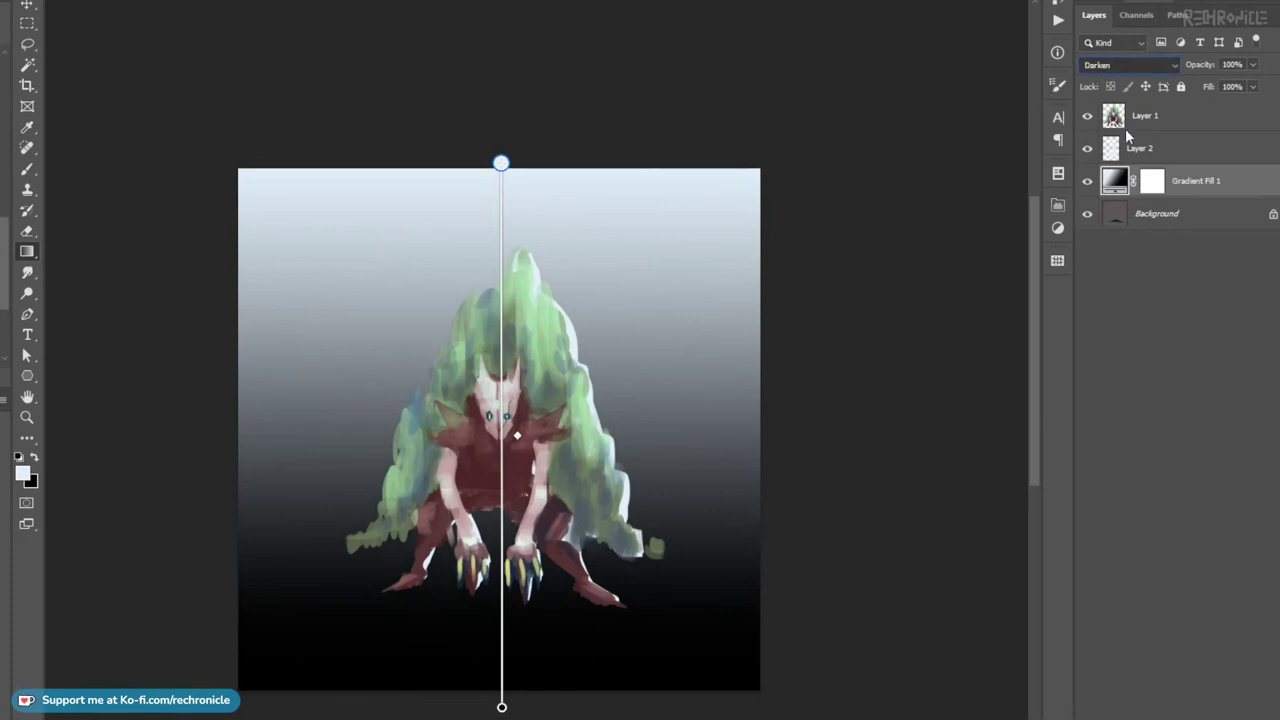
pyautogui.moveTo(1206, 91); pyautogui.dragTo(965, 114)
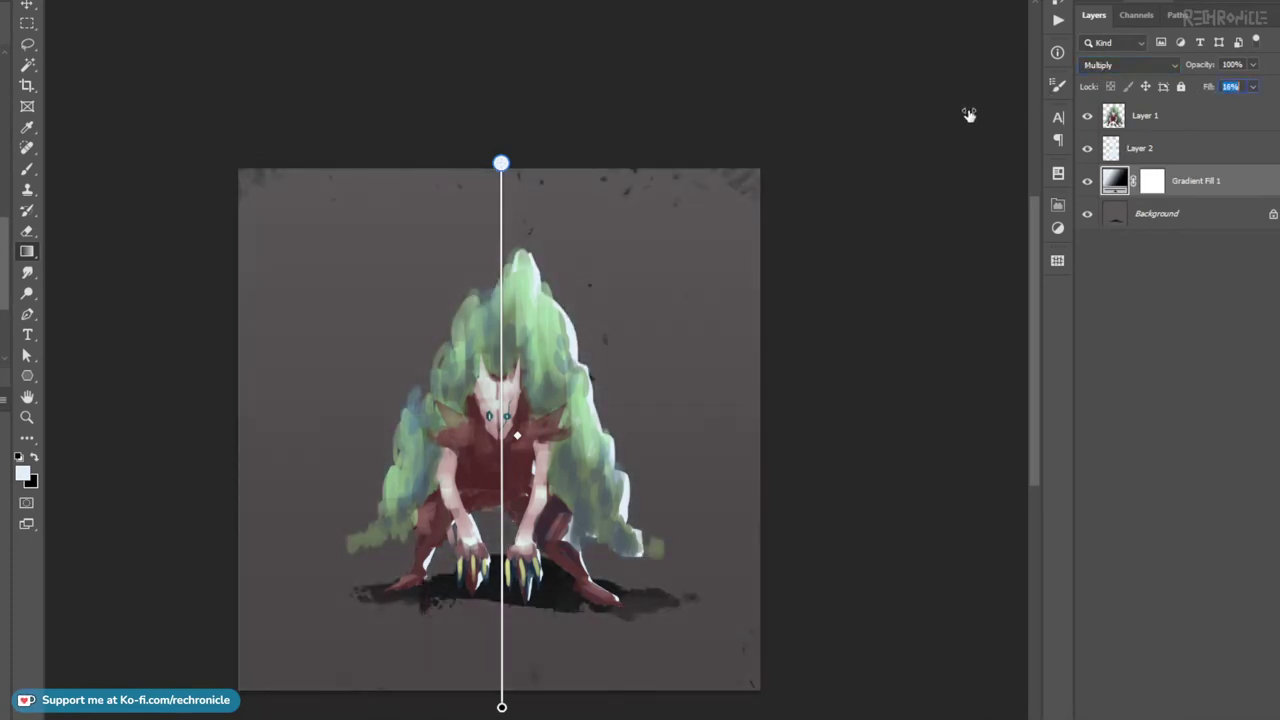
pyautogui.moveTo(970, 115); pyautogui.dragTo(971, 116)
# Set the gradient layer to Overlay with 22% fill and merge it into the Background layer.
pyautogui.click(1115, 286)
pyautogui.moveTo(1210, 92); pyautogui.dragTo(1170, 113)
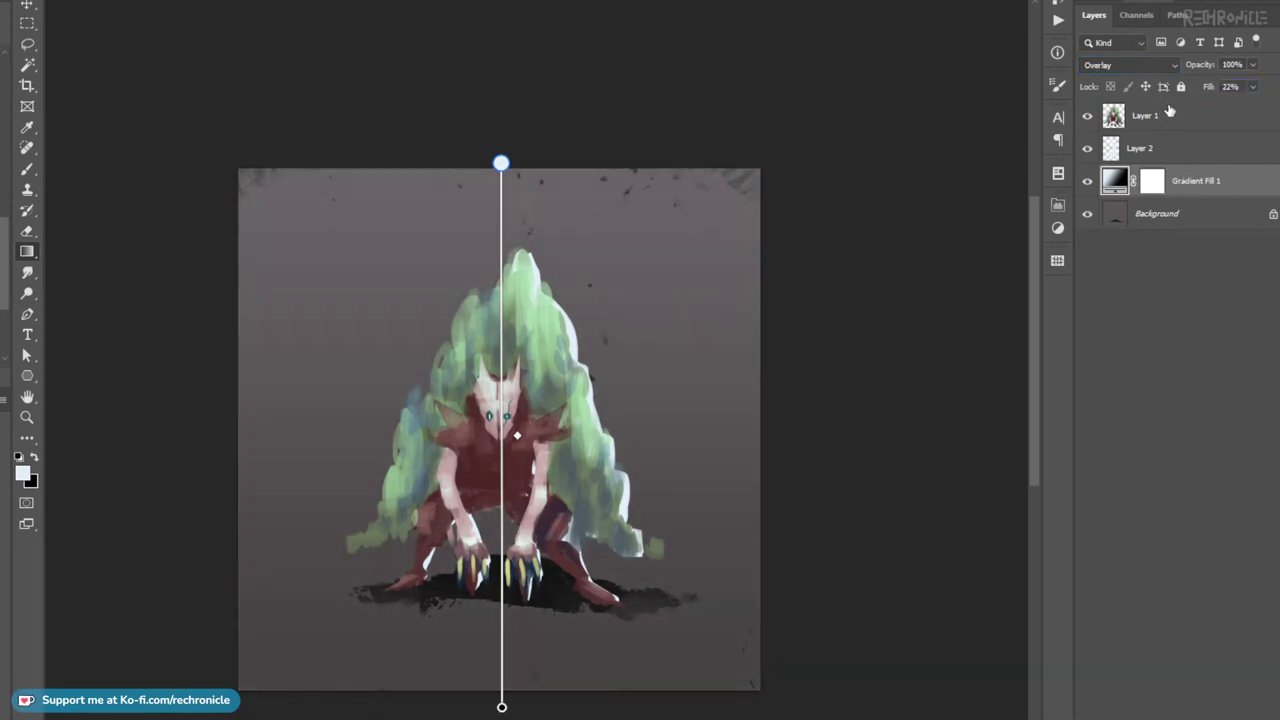
pyautogui.press('Delete')
pyautogui.press('z')
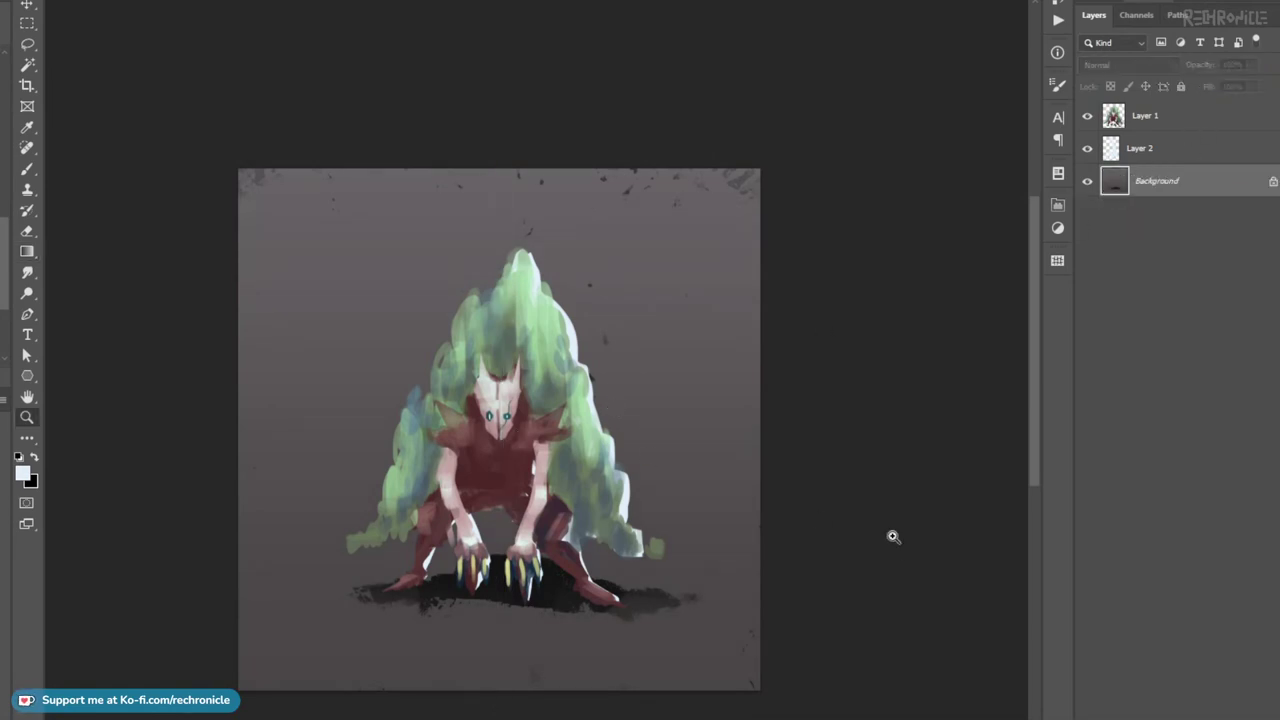